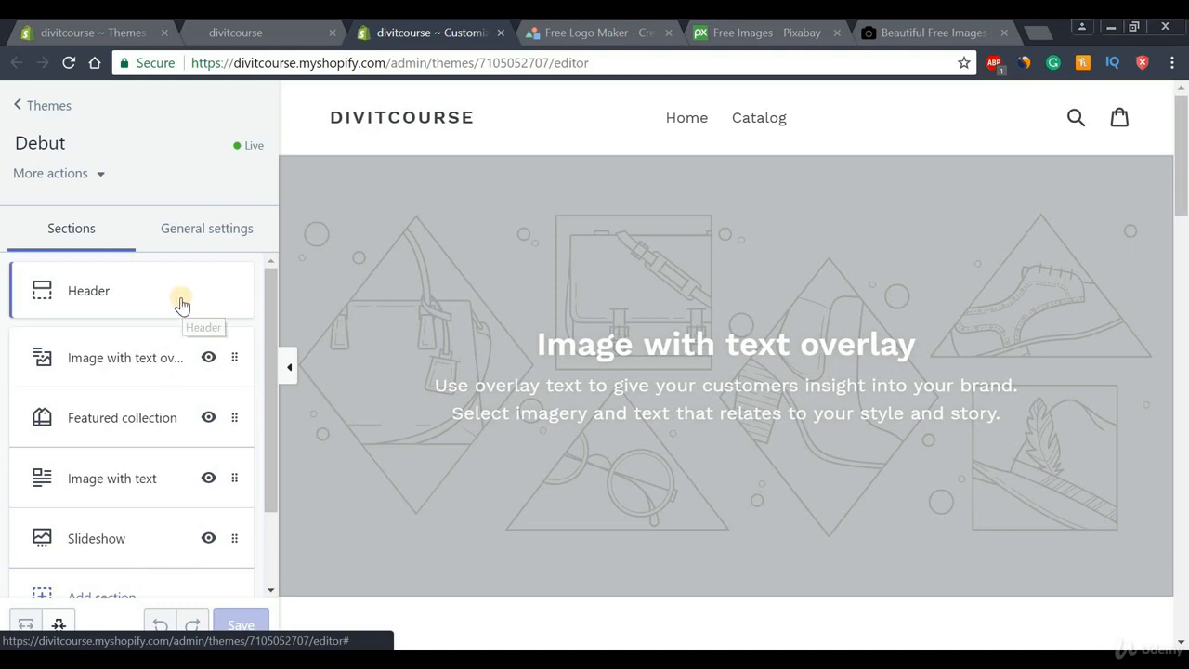
Open the Debut theme's Header section settings for logo alignment, image and width
{"action": "left_click", "coordinate": [93, 296]}
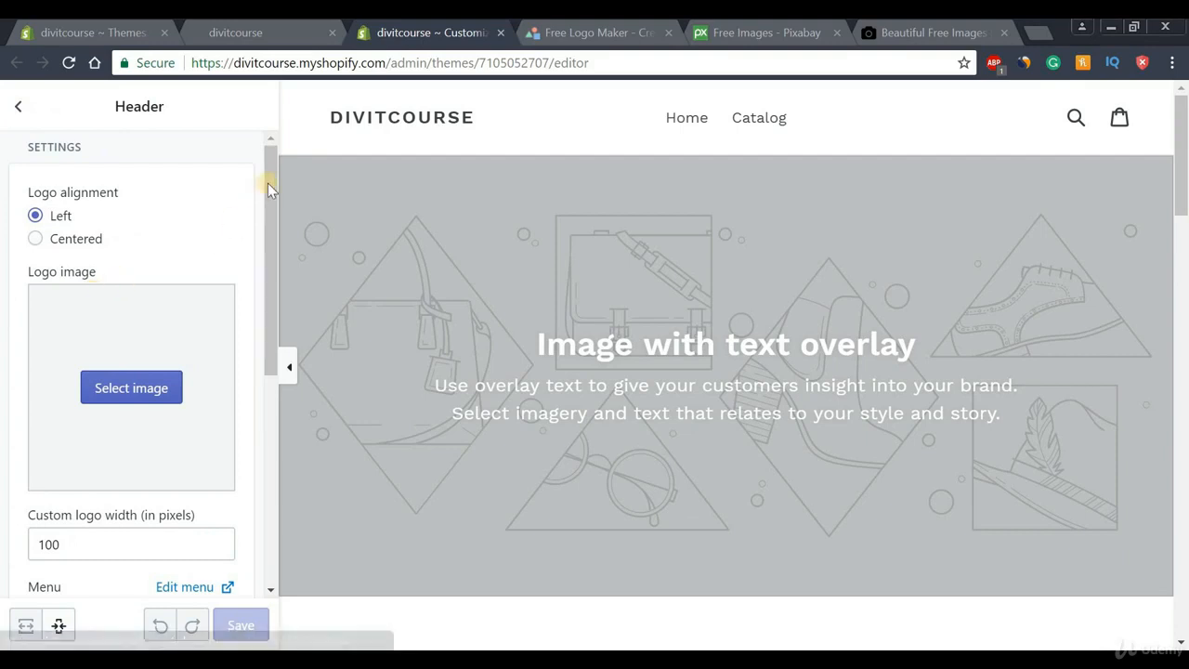
Scroll the Header settings, then switch to the Logomakr free logo maker tab
{"action": "left_click_drag", "start_coordinate": [267, 184], "coordinate": [273, 154]}
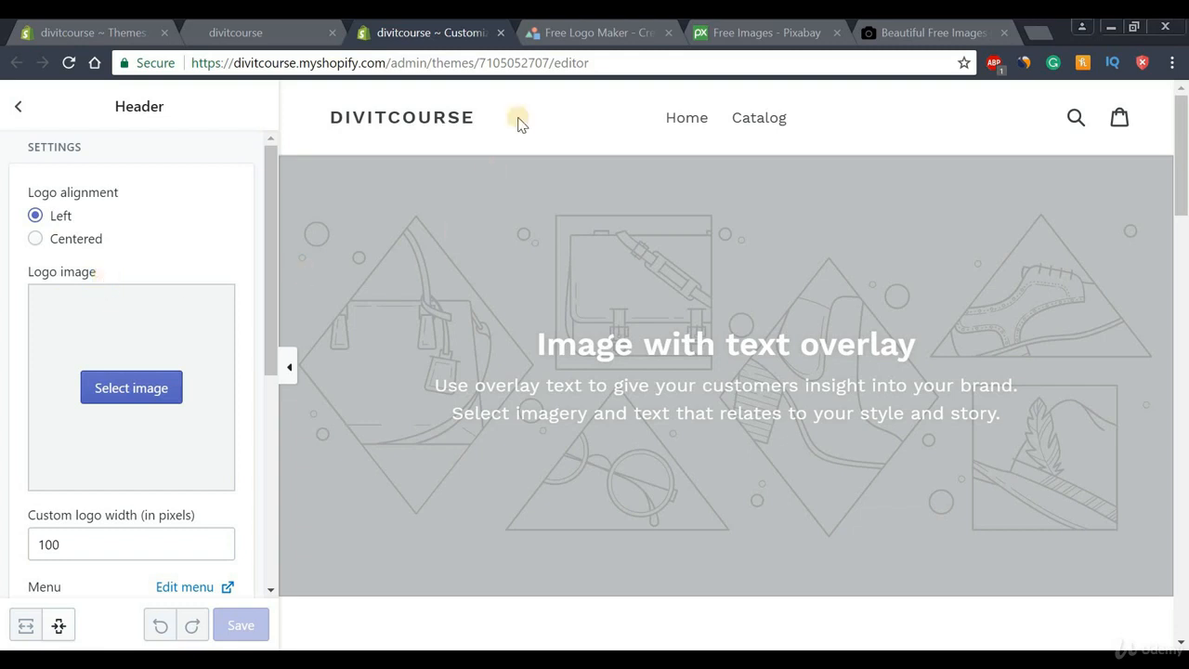
{"action": "left_click", "coordinate": [541, 34]}
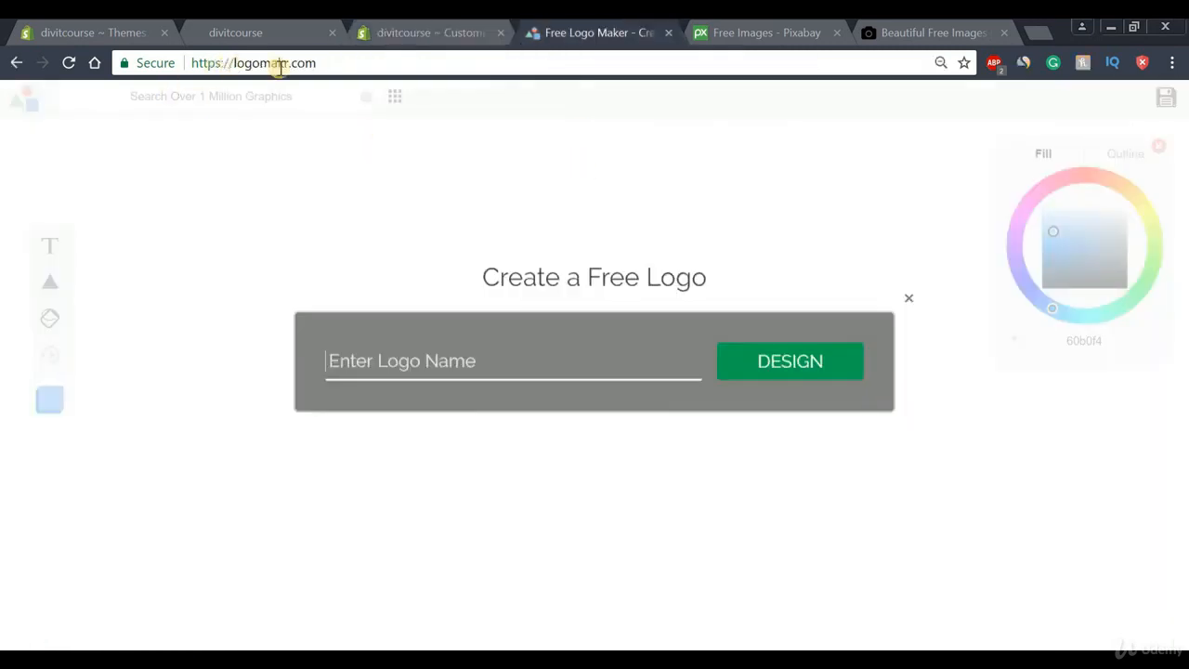
Enter TESTLOGO as the logo name and start designing it in Logomakr
{"action": "left_click_drag", "start_coordinate": [330, 63], "coordinate": [360, 64]}
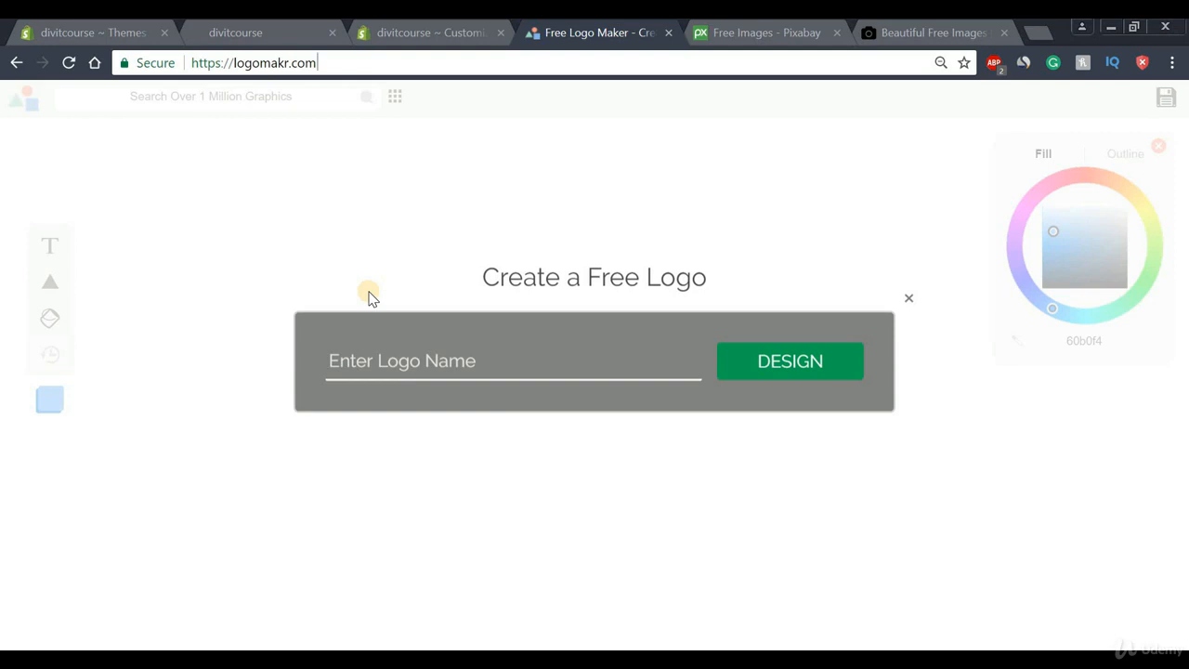
{"action": "left_click", "coordinate": [499, 363]}
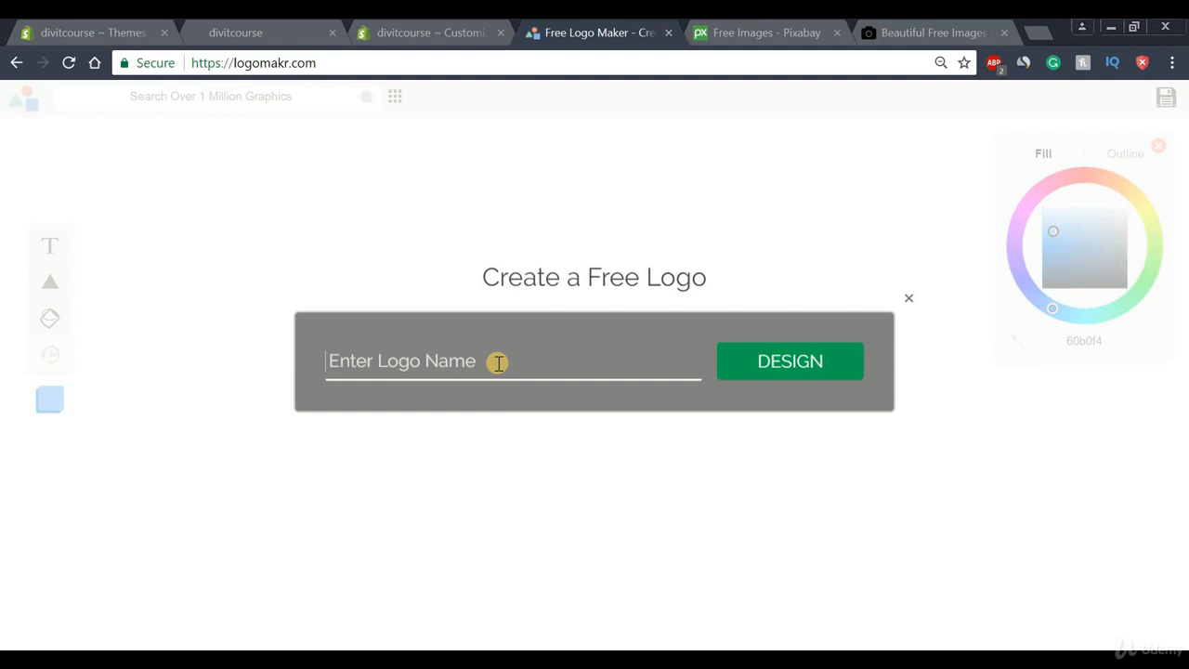
{"action": "type", "text": "TESTLOGO"}
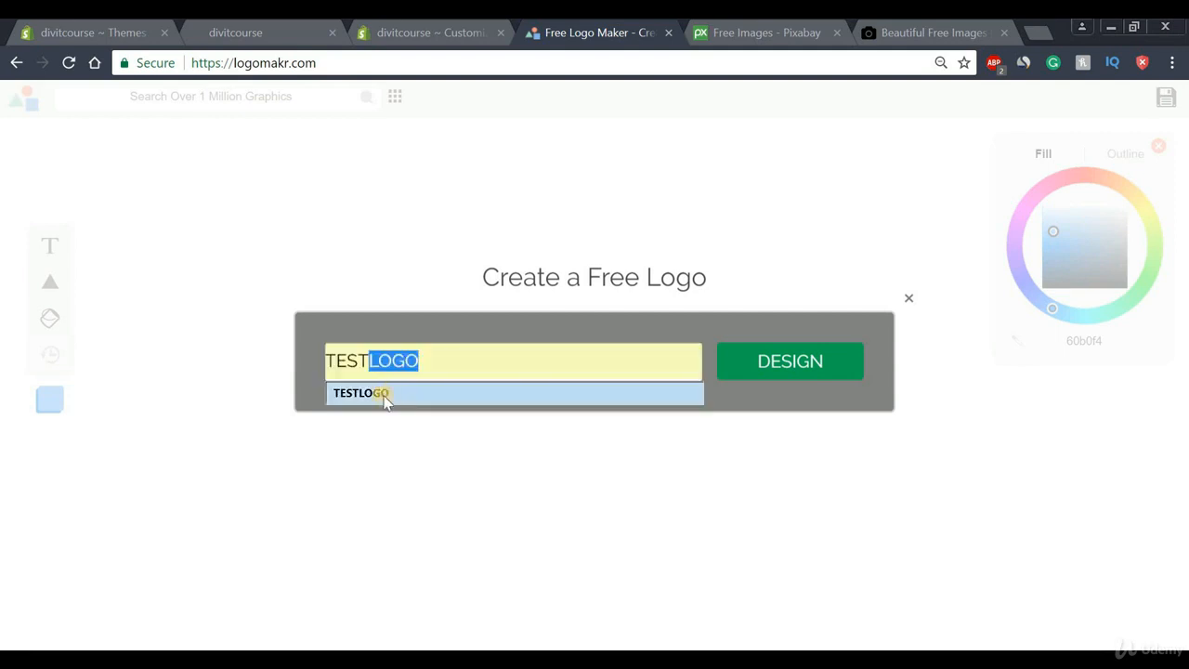
{"action": "left_click", "coordinate": [385, 392]}
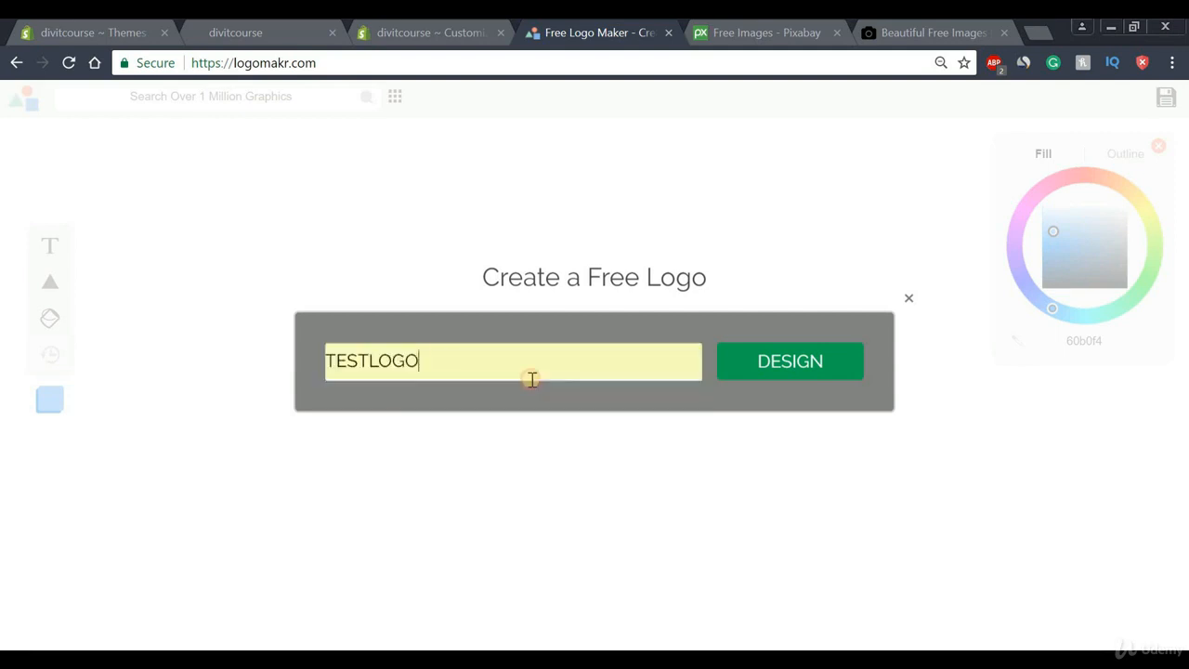
{"action": "left_click", "coordinate": [810, 374]}
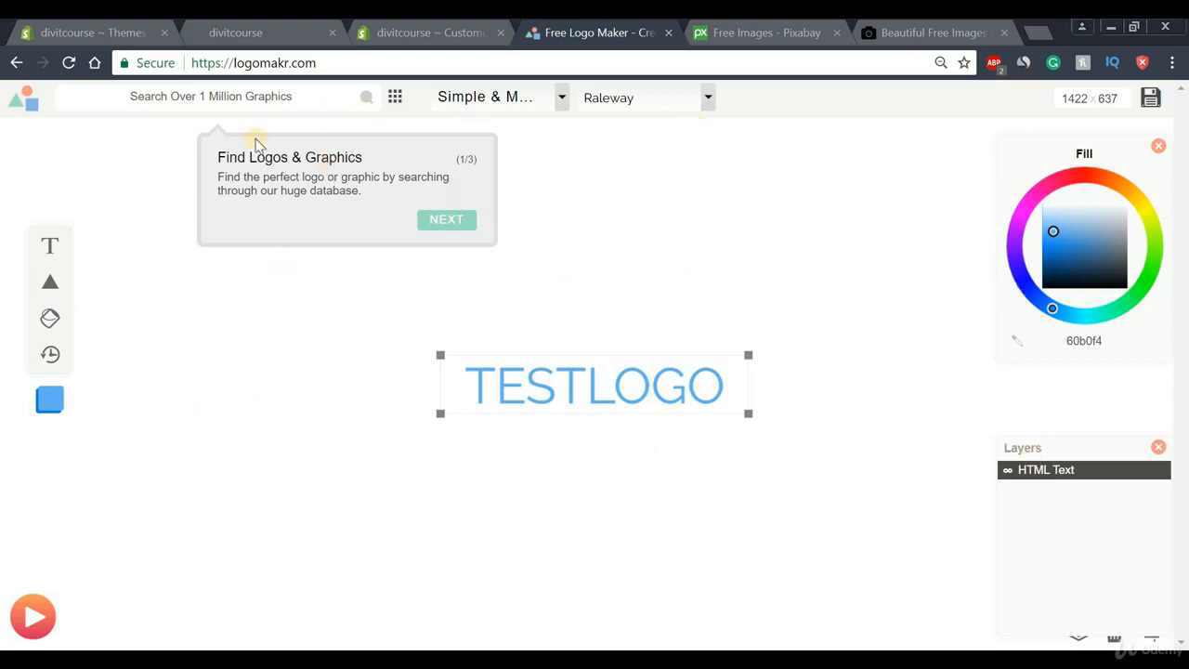
Recolour the TESTLOGO text magenta and add a blue triangle shape over it
{"action": "left_click", "coordinate": [642, 158]}
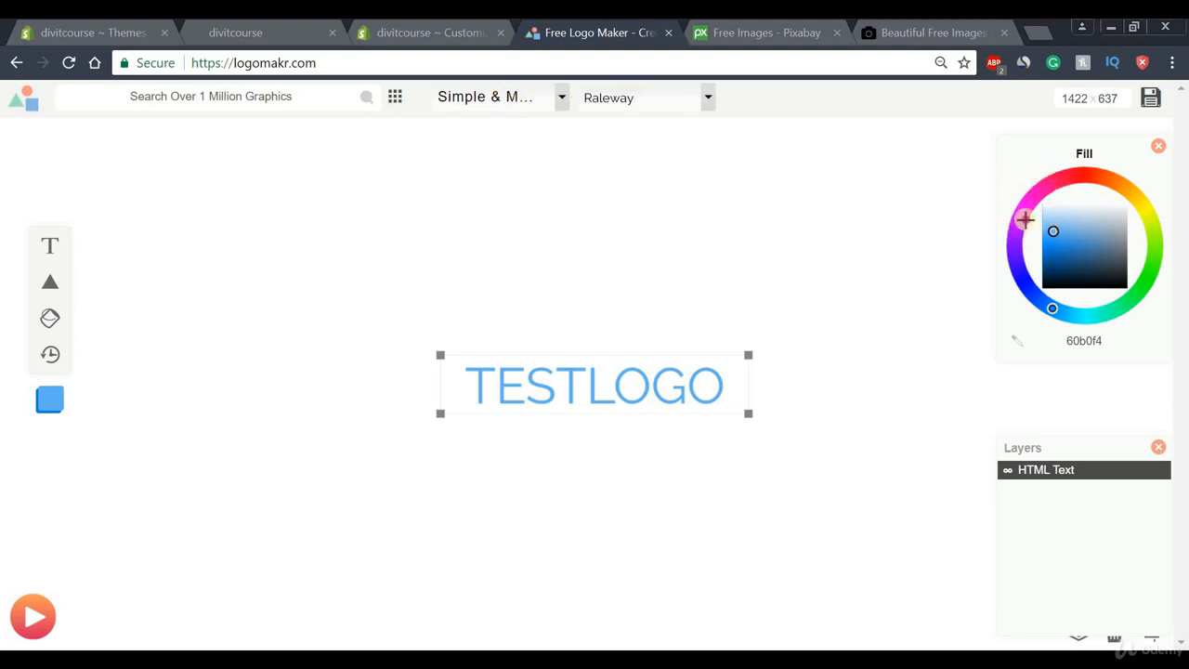
{"action": "left_click_drag", "start_coordinate": [1025, 220], "coordinate": [1166, 182]}
{"action": "mouse_move", "coordinate": [51, 285]}
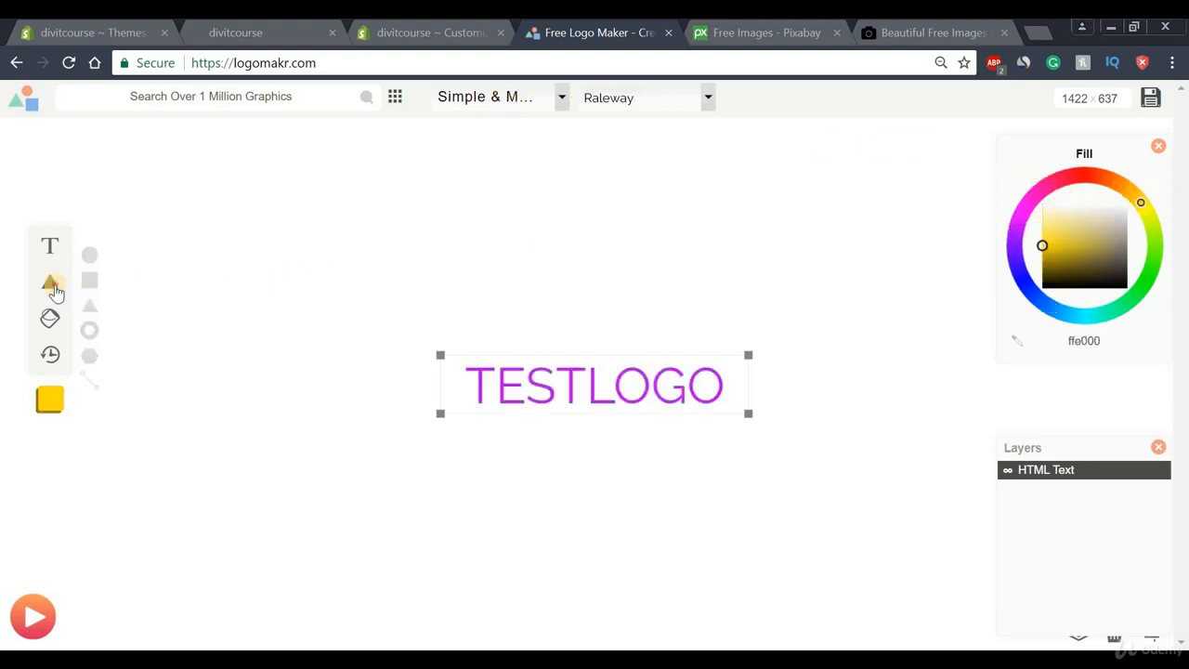
{"action": "left_click", "coordinate": [90, 305]}
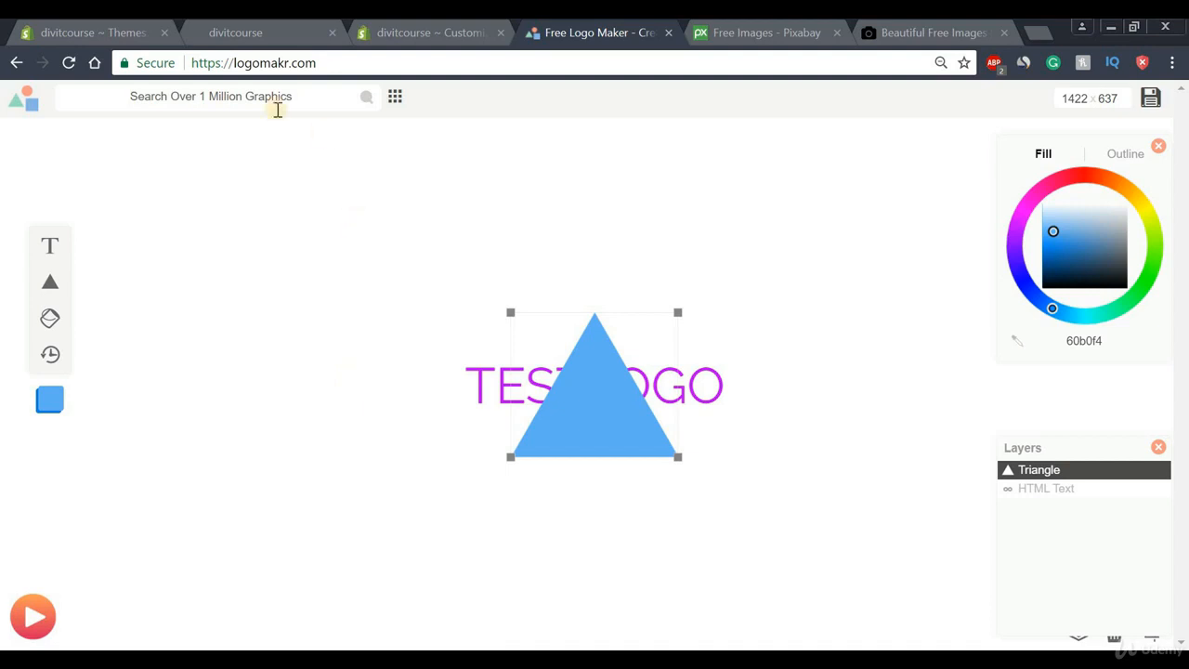
{"action": "left_click_drag", "start_coordinate": [389, 71], "coordinate": [127, 60]}
{"action": "left_click", "coordinate": [432, 71]}
{"action": "left_click", "coordinate": [428, 285]}
{"action": "left_click", "coordinate": [433, 35]}
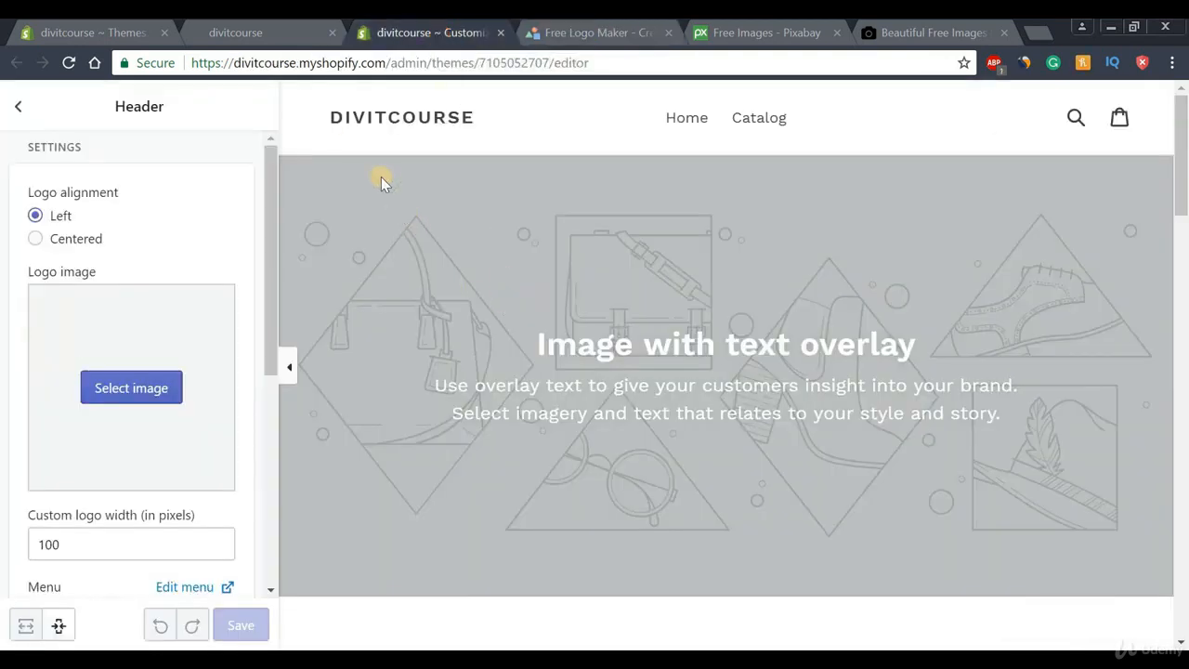
Pick the Founder Cube image from the Library as the header logo
{"action": "left_click", "coordinate": [121, 390]}
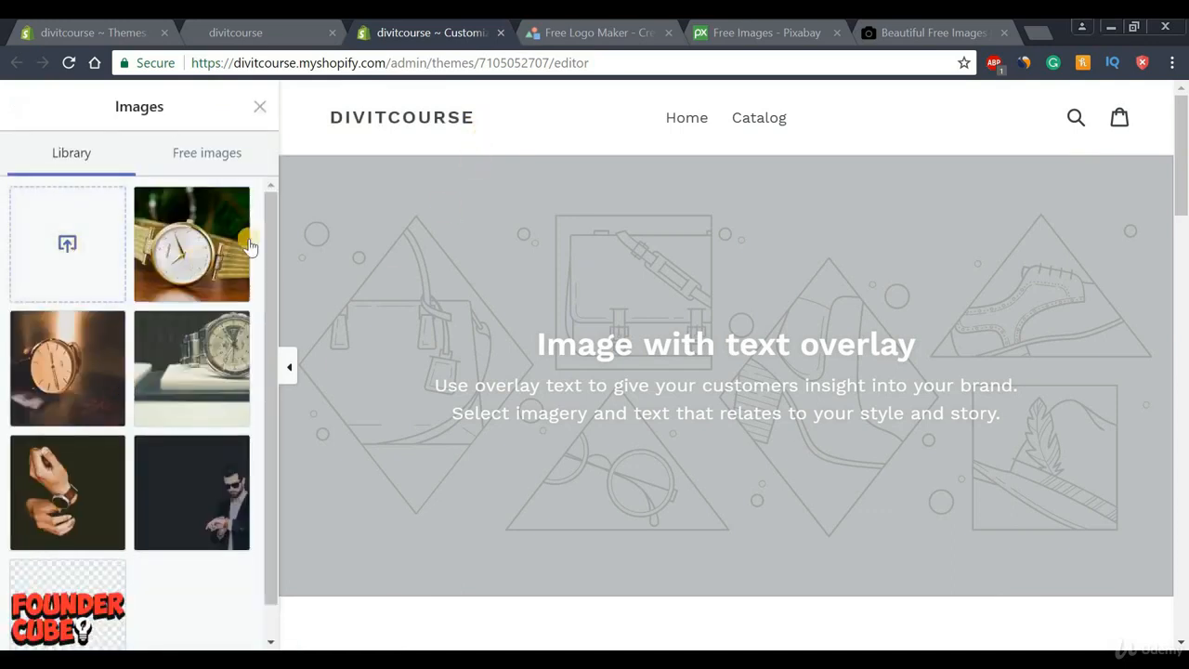
{"action": "left_click_drag", "start_coordinate": [275, 222], "coordinate": [275, 255]}
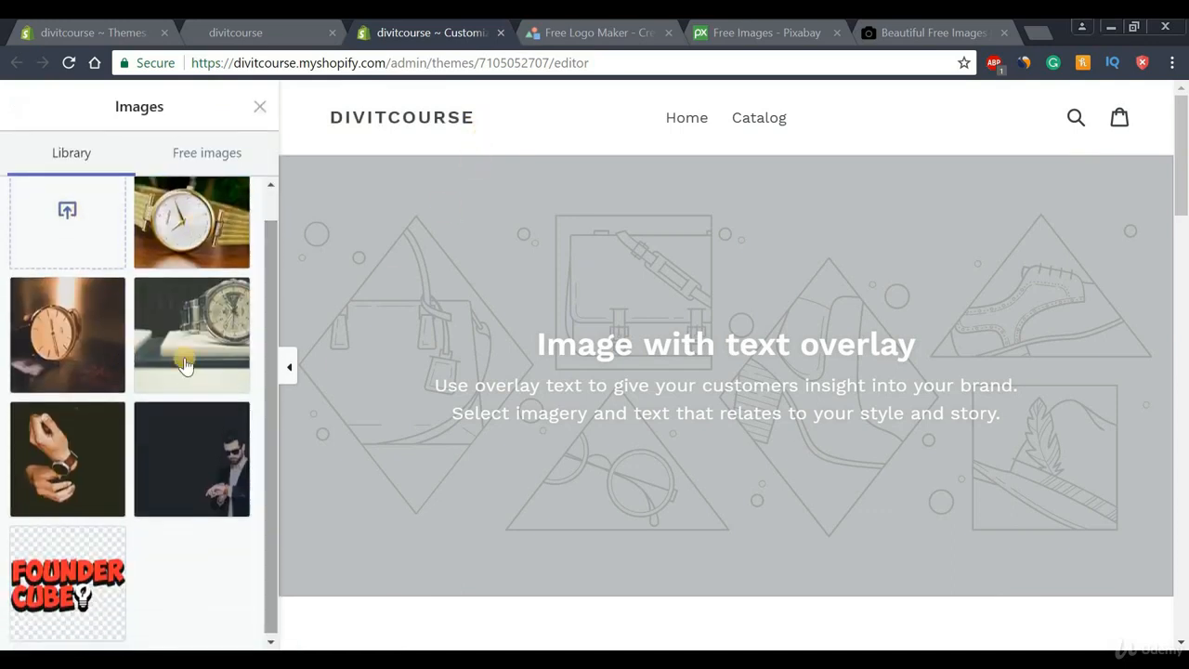
{"action": "left_click", "coordinate": [81, 569]}
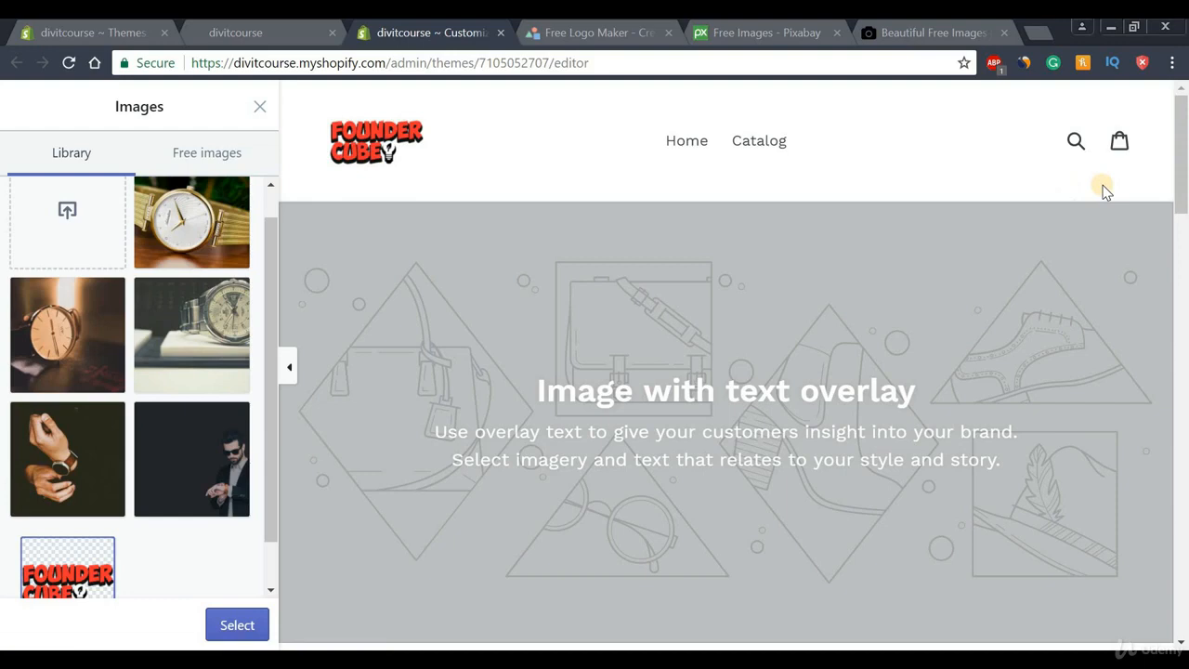
{"action": "left_click", "coordinate": [238, 626]}
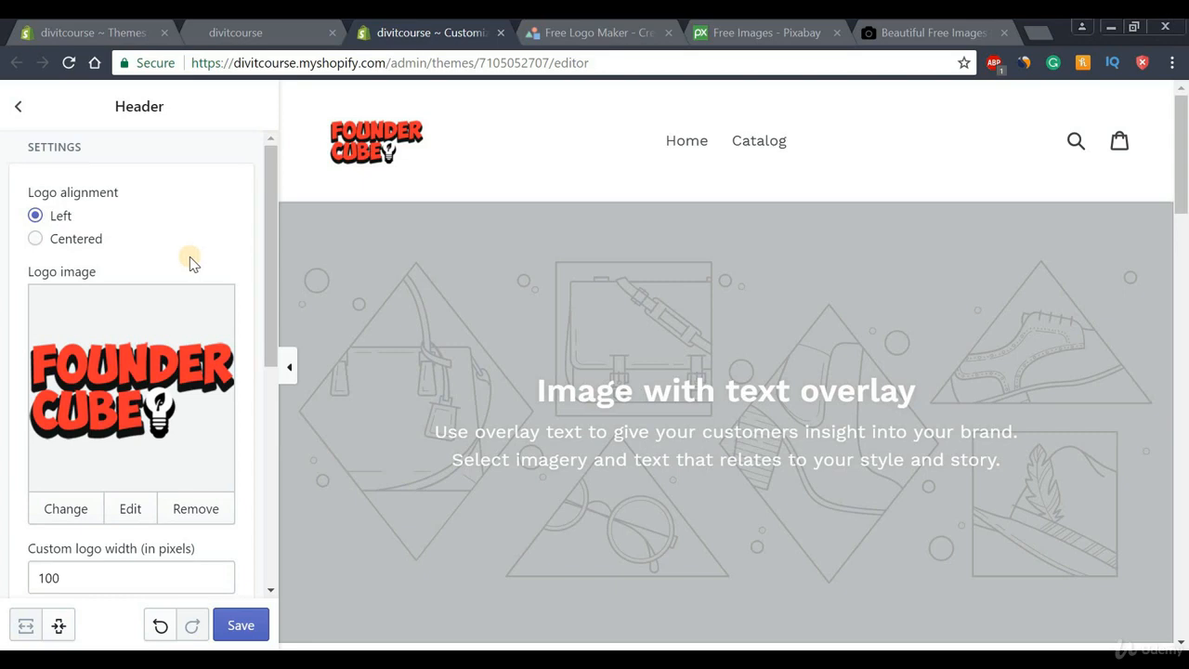
{"action": "left_click", "coordinate": [35, 239]}
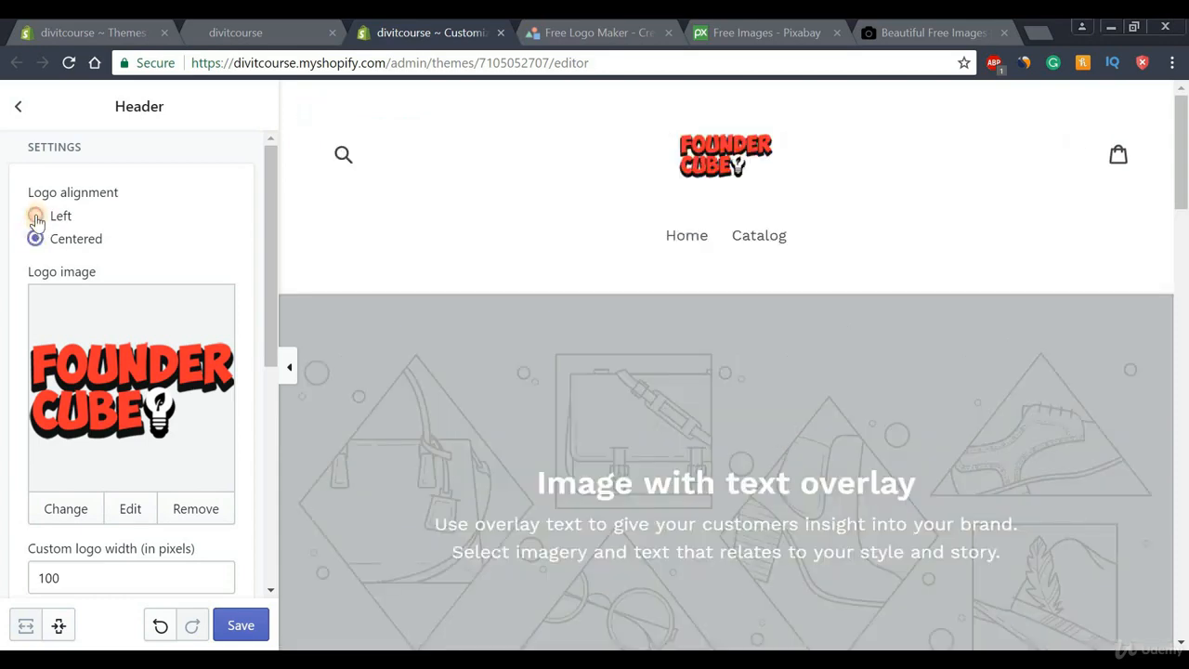
{"action": "left_click", "coordinate": [35, 217]}
{"action": "left_click_drag", "start_coordinate": [268, 180], "coordinate": [267, 365]}
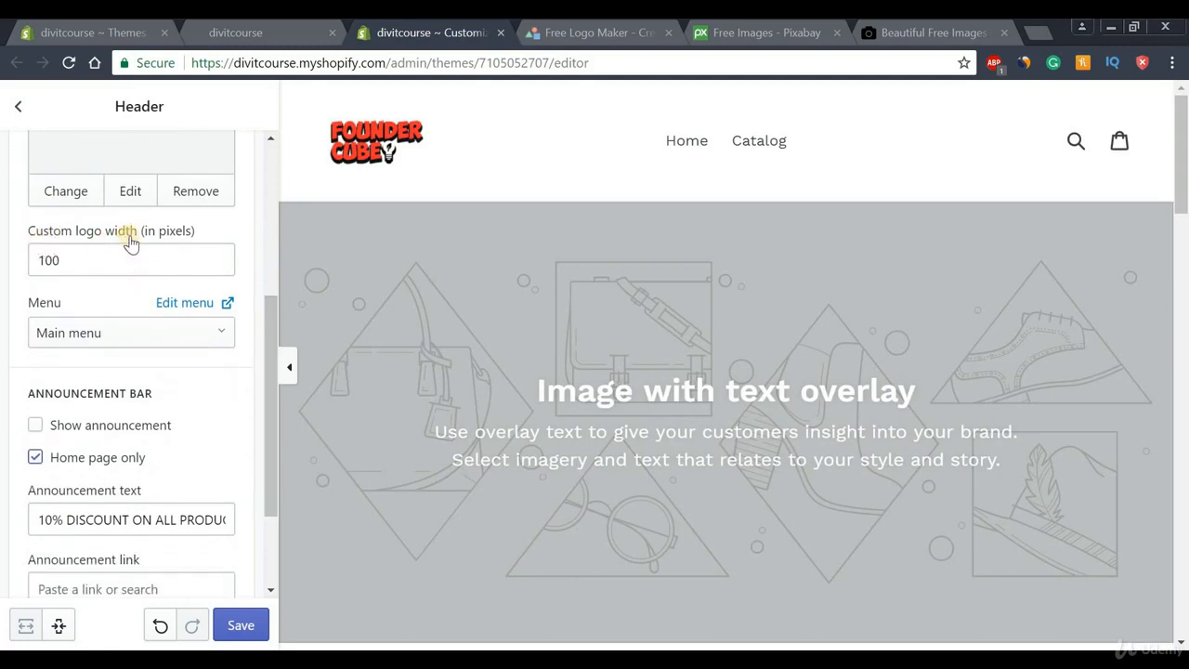
{"action": "left_click_drag", "start_coordinate": [46, 261], "coordinate": [16, 276]}
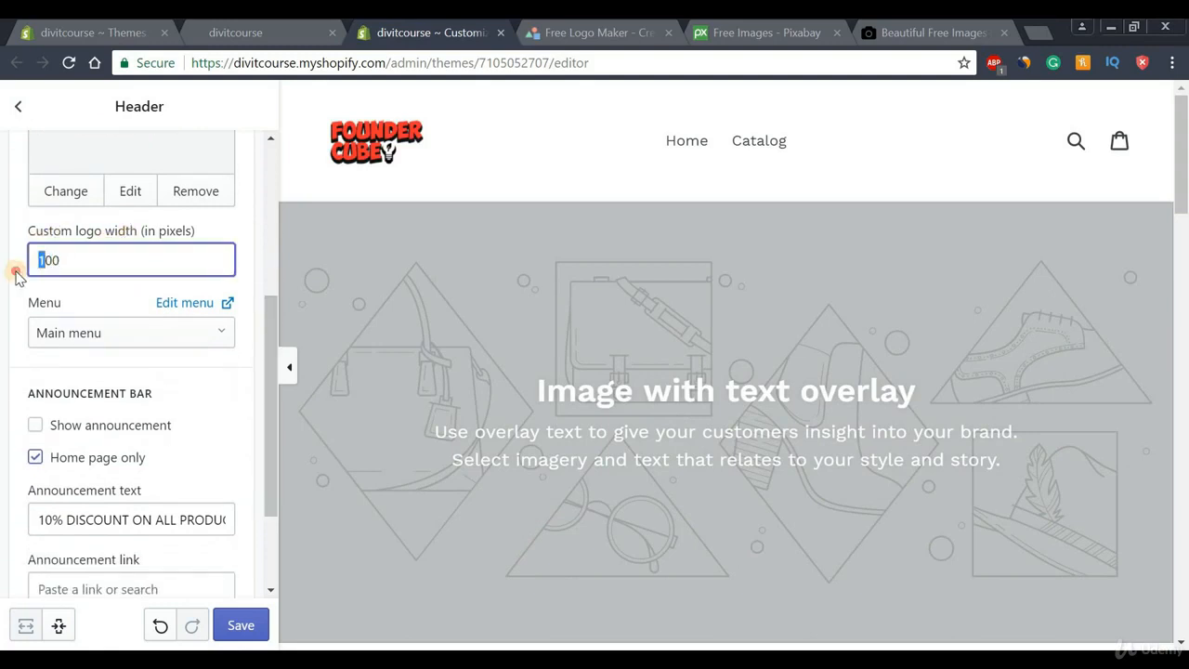
{"action": "type", "text": "2"}
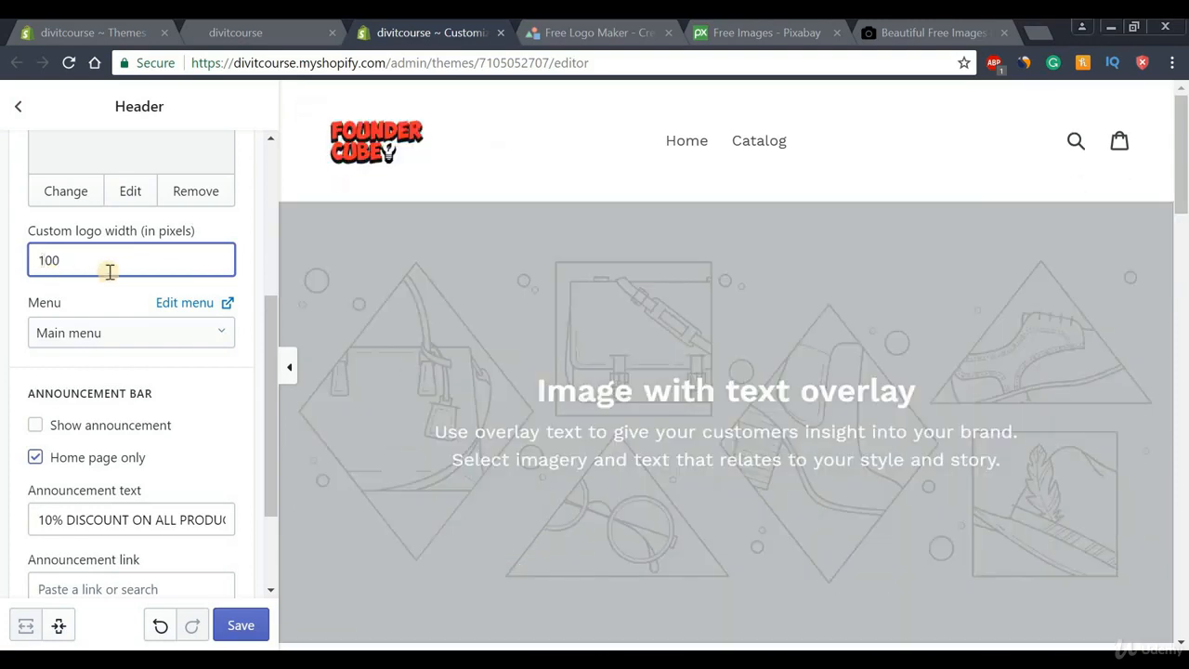
{"action": "left_click_drag", "start_coordinate": [276, 325], "coordinate": [268, 403]}
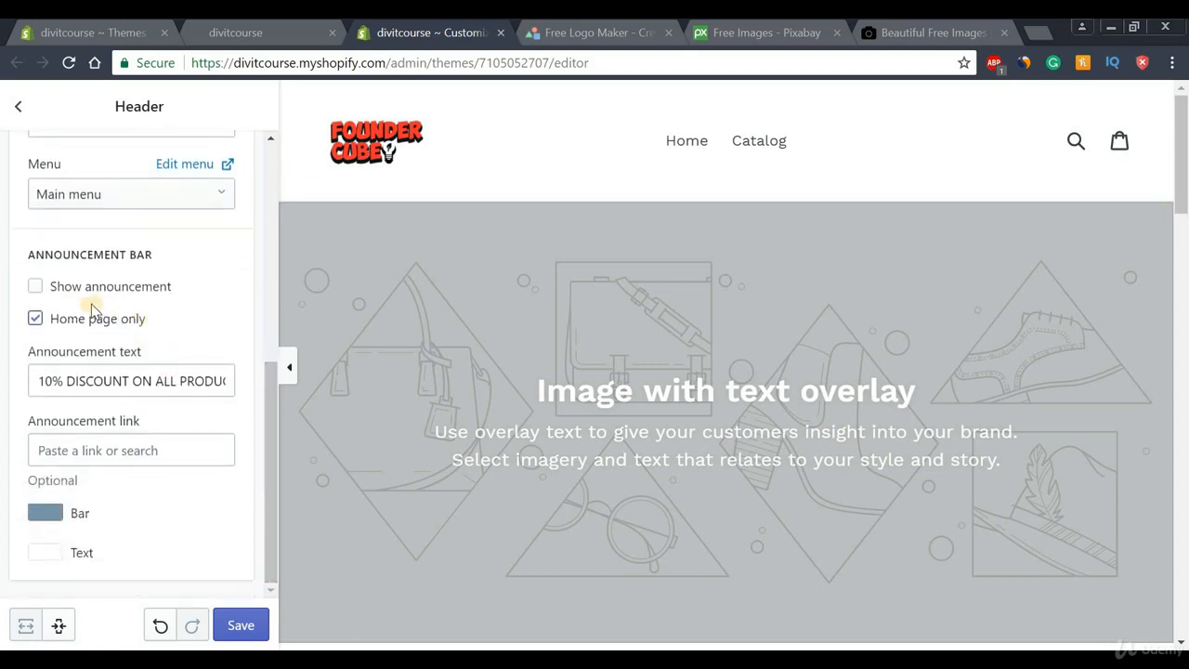
Turn the announcement bar on then off again, leaving it hidden, and save the theme
{"action": "left_click", "coordinate": [34, 290]}
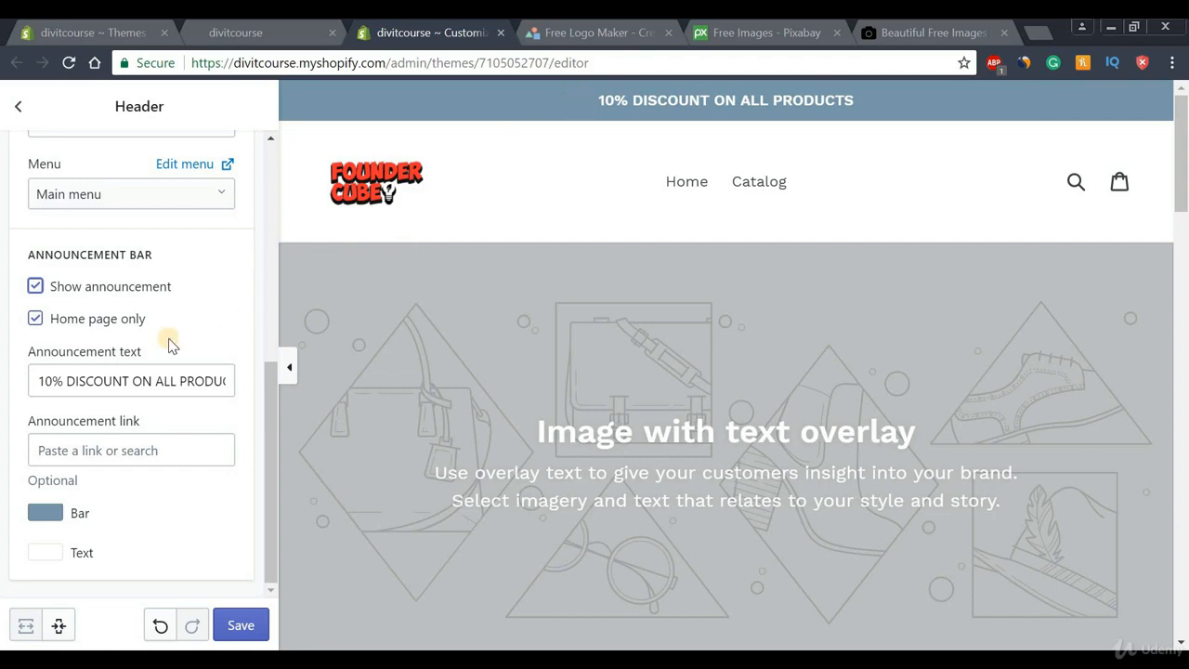
{"action": "left_click_drag", "start_coordinate": [41, 381], "coordinate": [249, 381]}
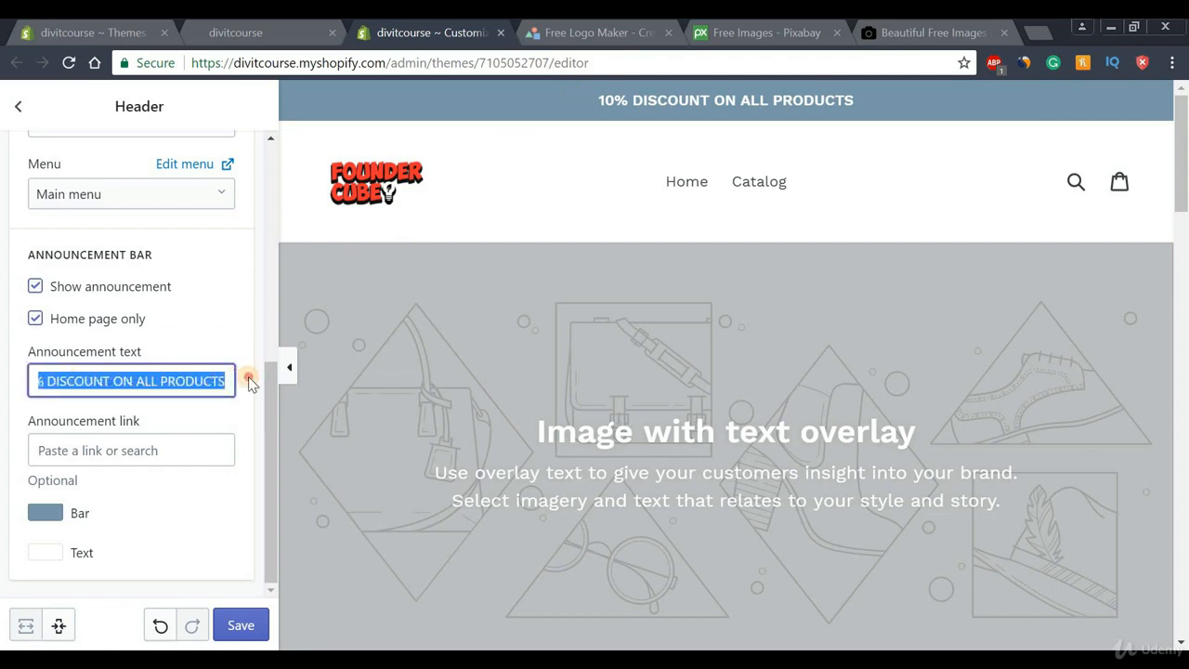
{"action": "left_click", "coordinate": [36, 288]}
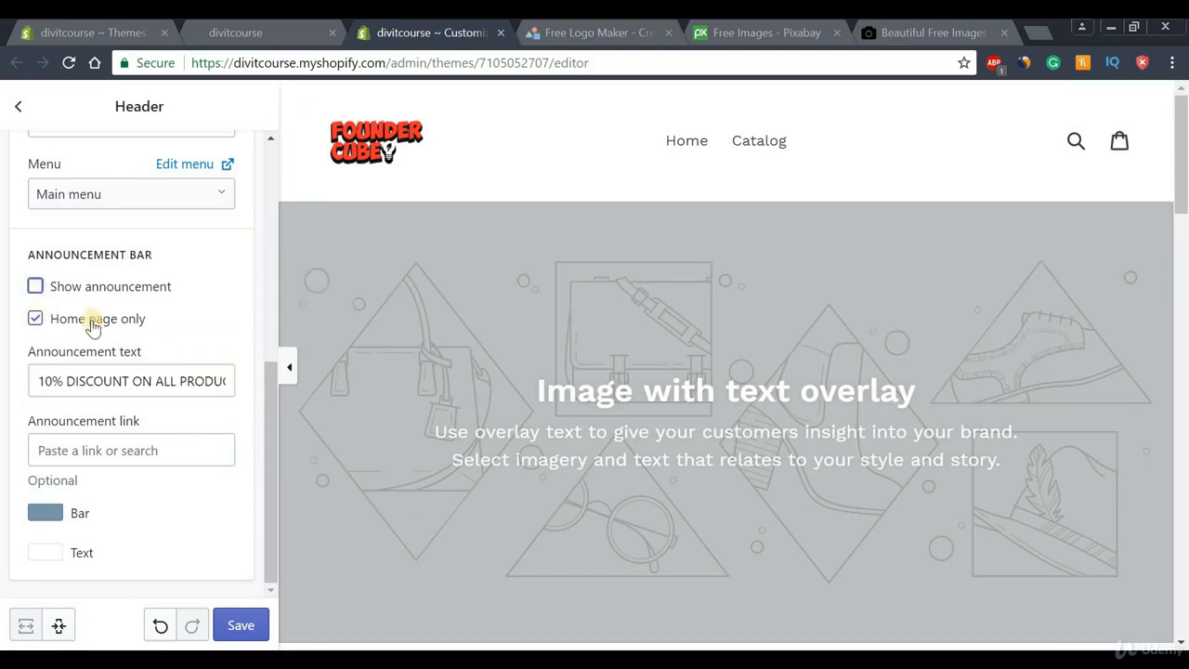
{"action": "left_click_drag", "start_coordinate": [270, 440], "coordinate": [251, 205]}
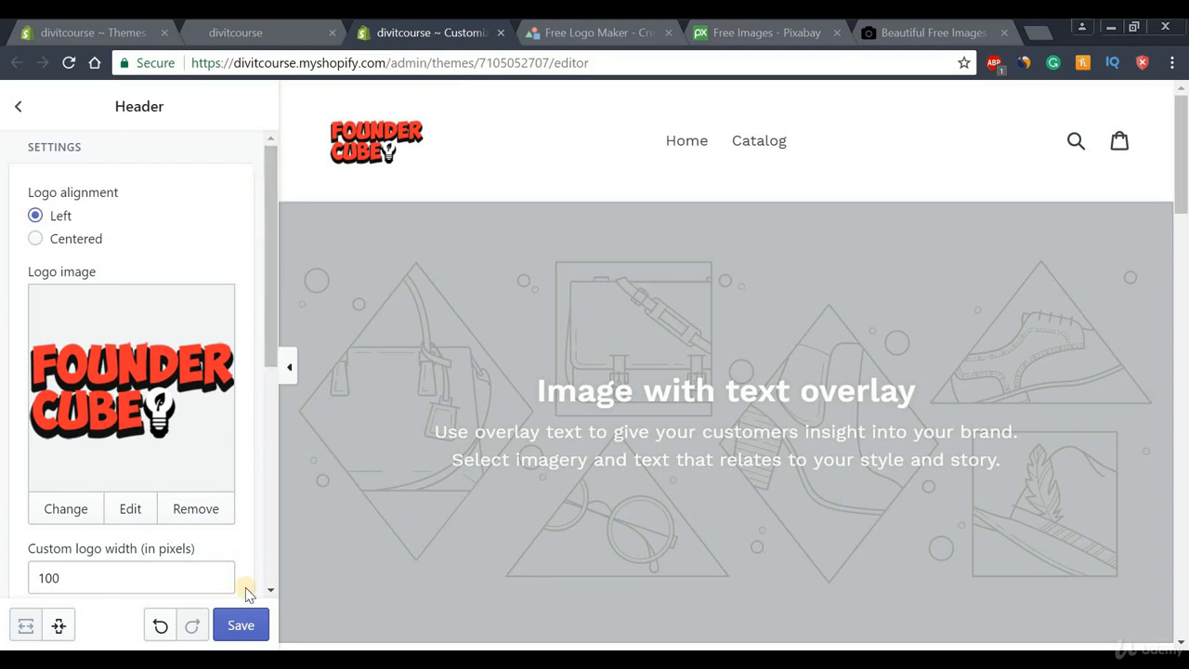
{"action": "left_click", "coordinate": [242, 628]}
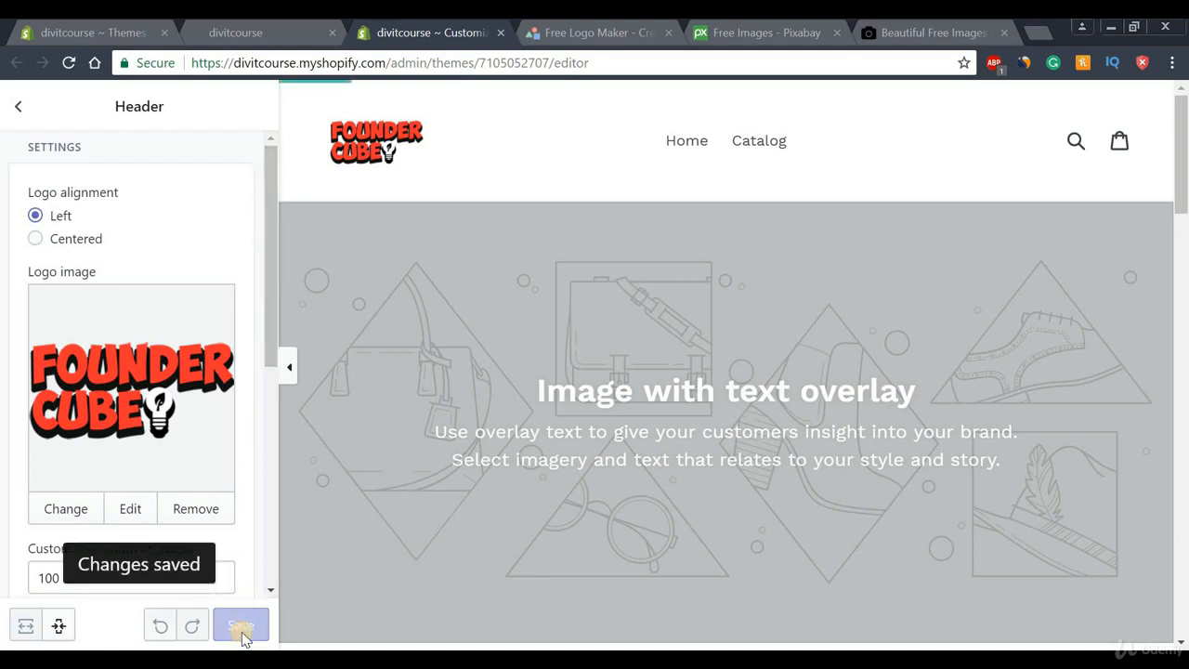
Open the Image with text overlay section settings, then switch to the Pixabay tab
{"action": "left_click", "coordinate": [19, 111]}
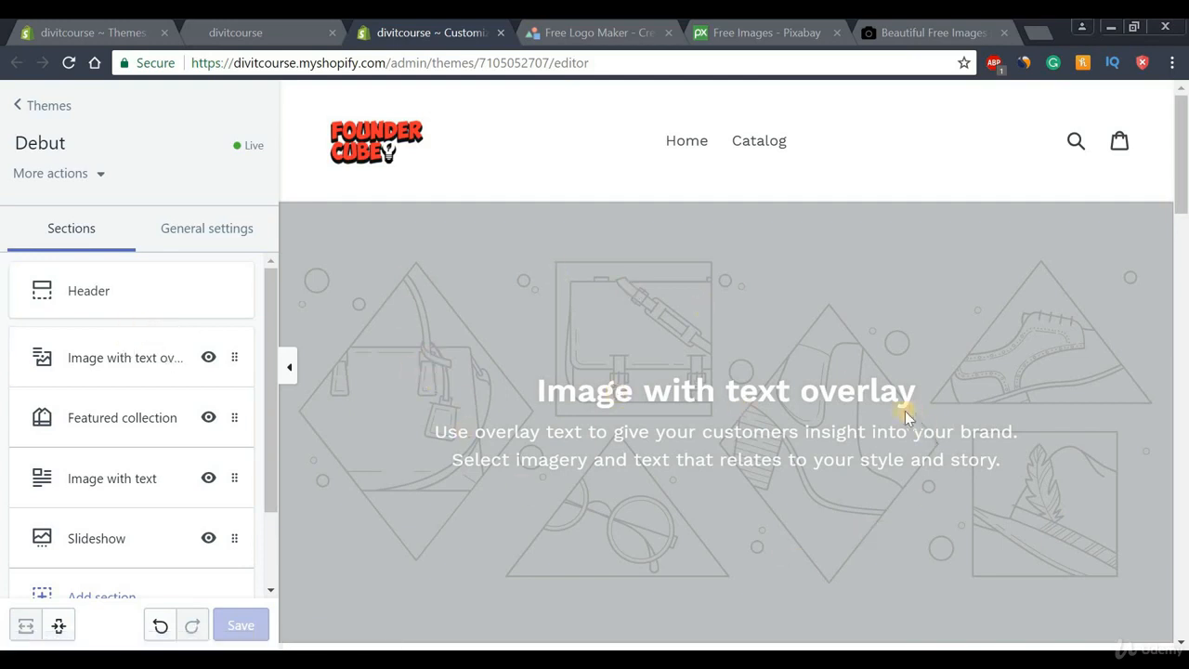
{"action": "left_click", "coordinate": [110, 365]}
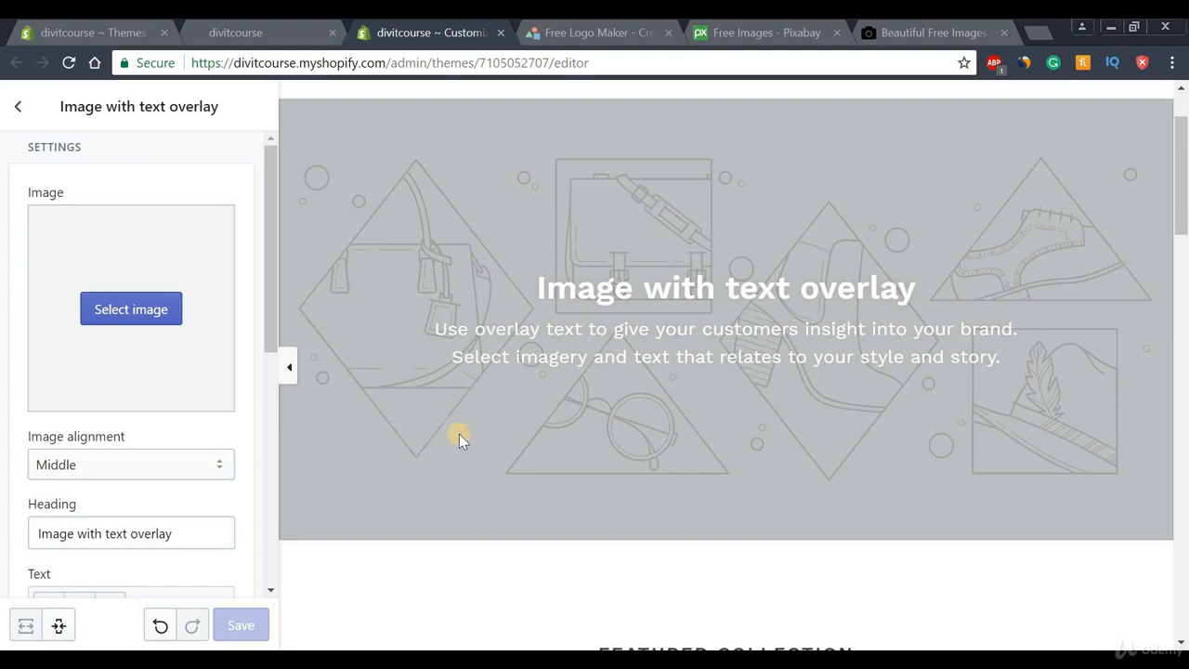
{"action": "left_click", "coordinate": [744, 32]}
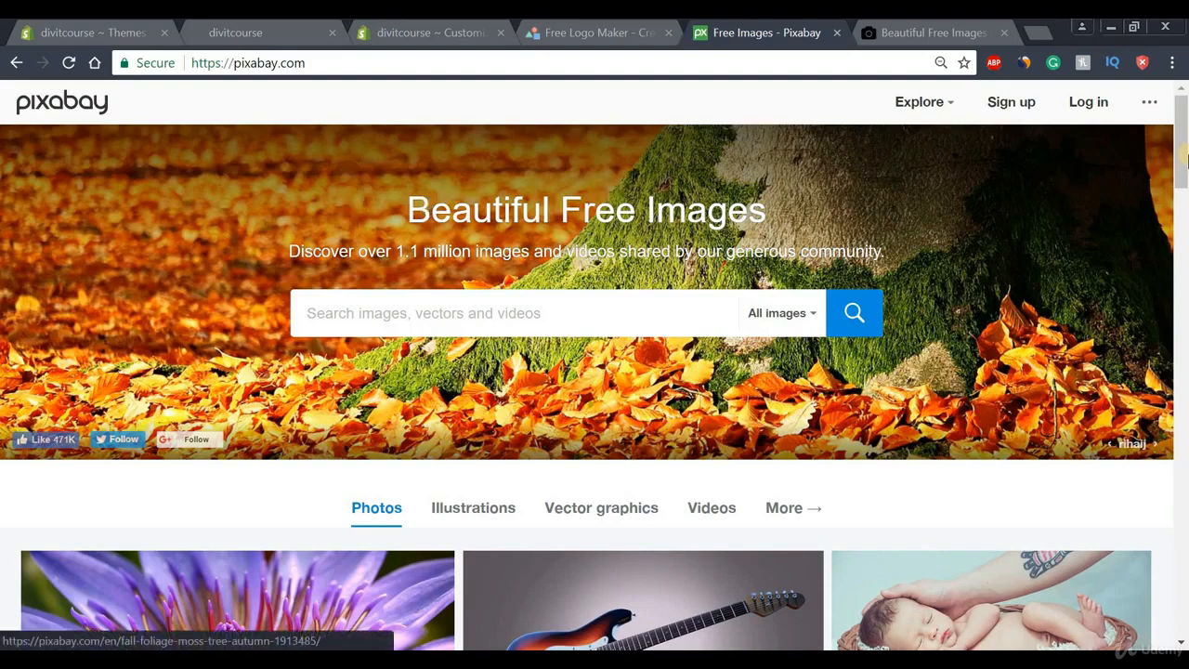
Browse the Unsplash free photos site, then return to the Shopify theme editor tab
{"action": "mouse_move", "coordinate": [1182, 170]}
{"action": "left_mouse_down"}
{"action": "mouse_move", "coordinate": [1176, 314]}
{"action": "mouse_move", "coordinate": [1178, 156]}
{"action": "left_mouse_up"}
{"action": "left_click", "coordinate": [929, 33]}
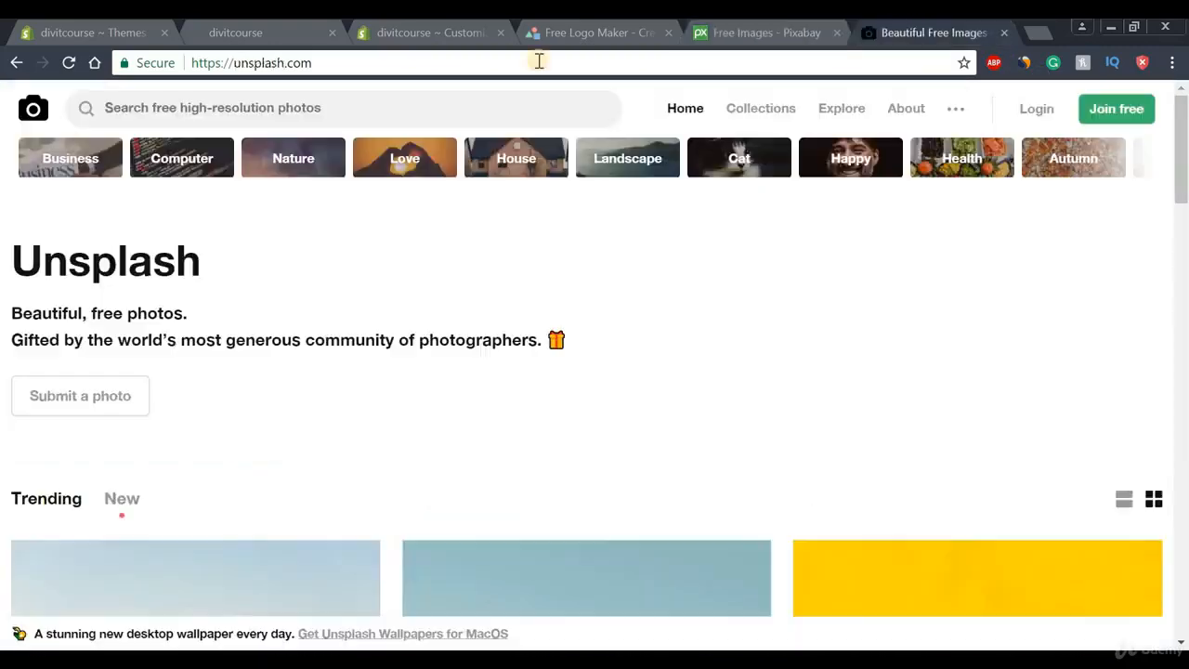
{"action": "left_click", "coordinate": [279, 62]}
{"action": "left_click", "coordinate": [372, 63]}
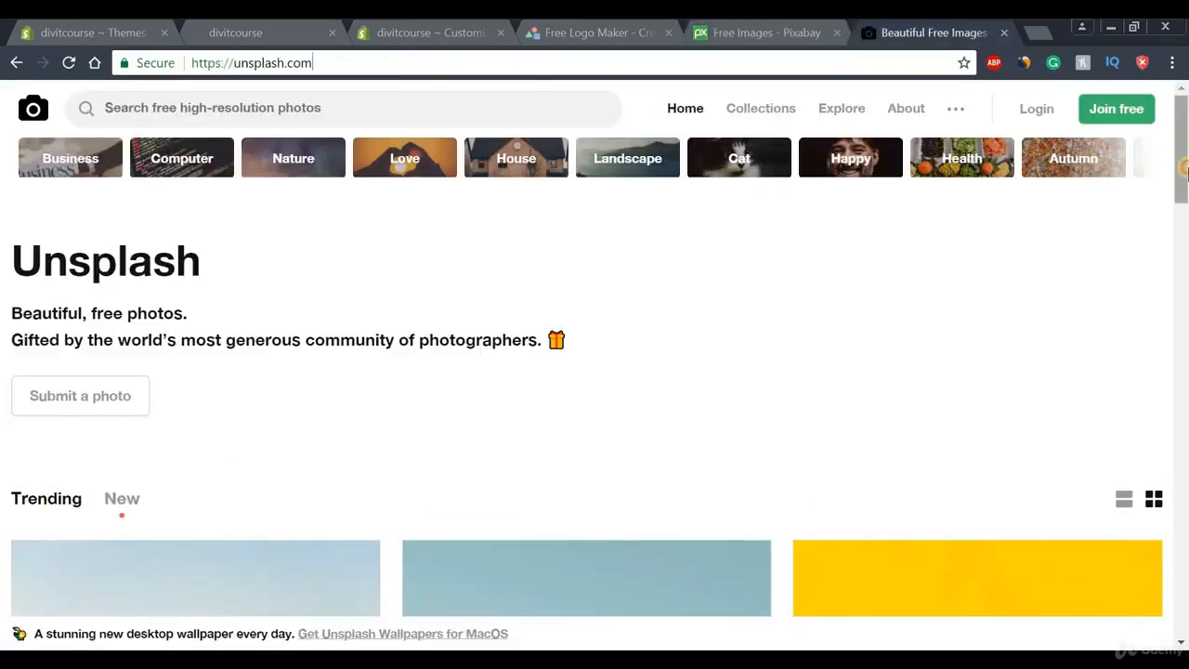
{"action": "left_click_drag", "start_coordinate": [1184, 172], "coordinate": [1183, 363]}
{"action": "left_click_drag", "start_coordinate": [1185, 302], "coordinate": [1186, 188]}
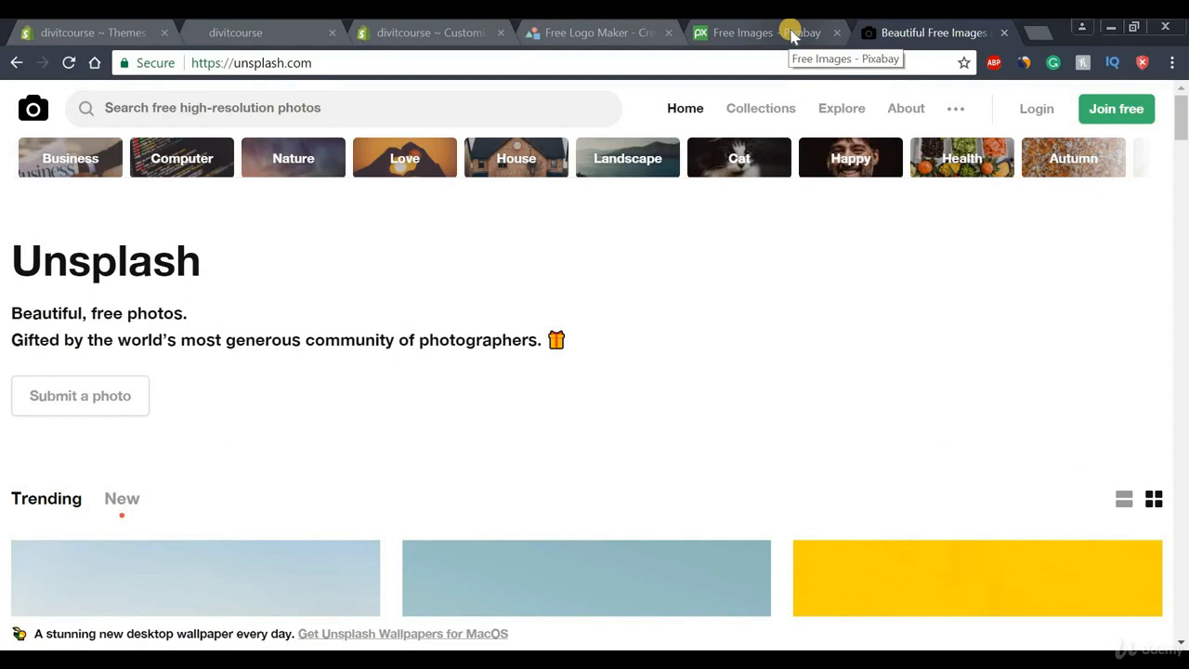
{"action": "left_click", "coordinate": [436, 32]}
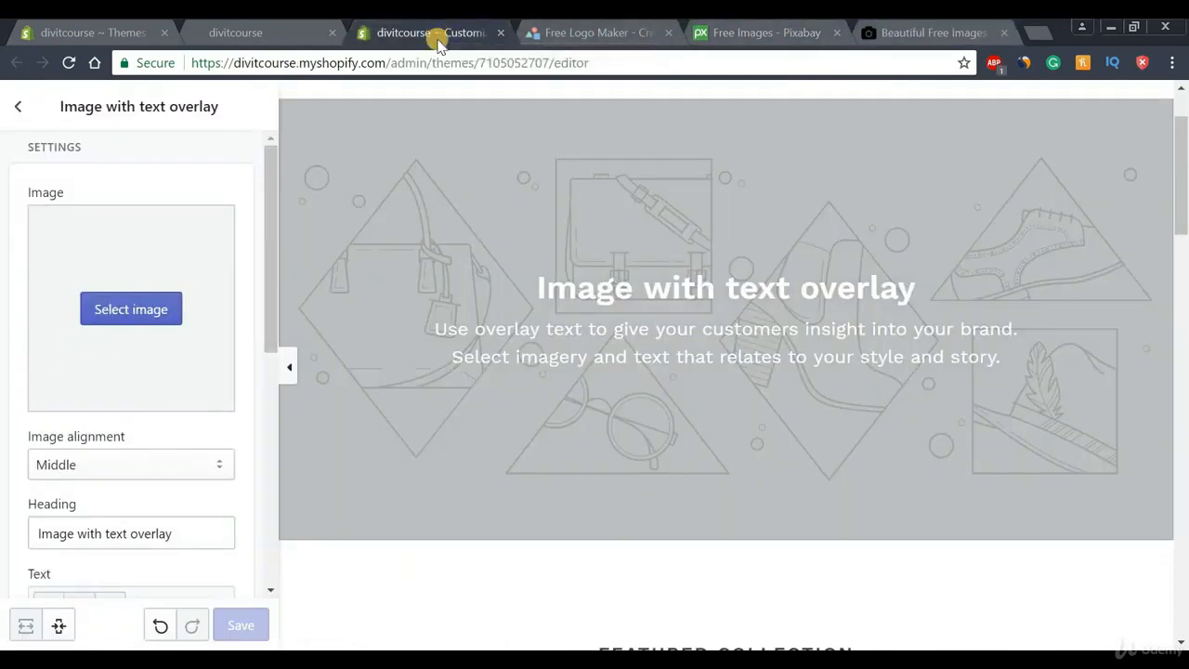
Set the overlay section's image to the photo of the suited man checking his watch
{"action": "left_click", "coordinate": [136, 316]}
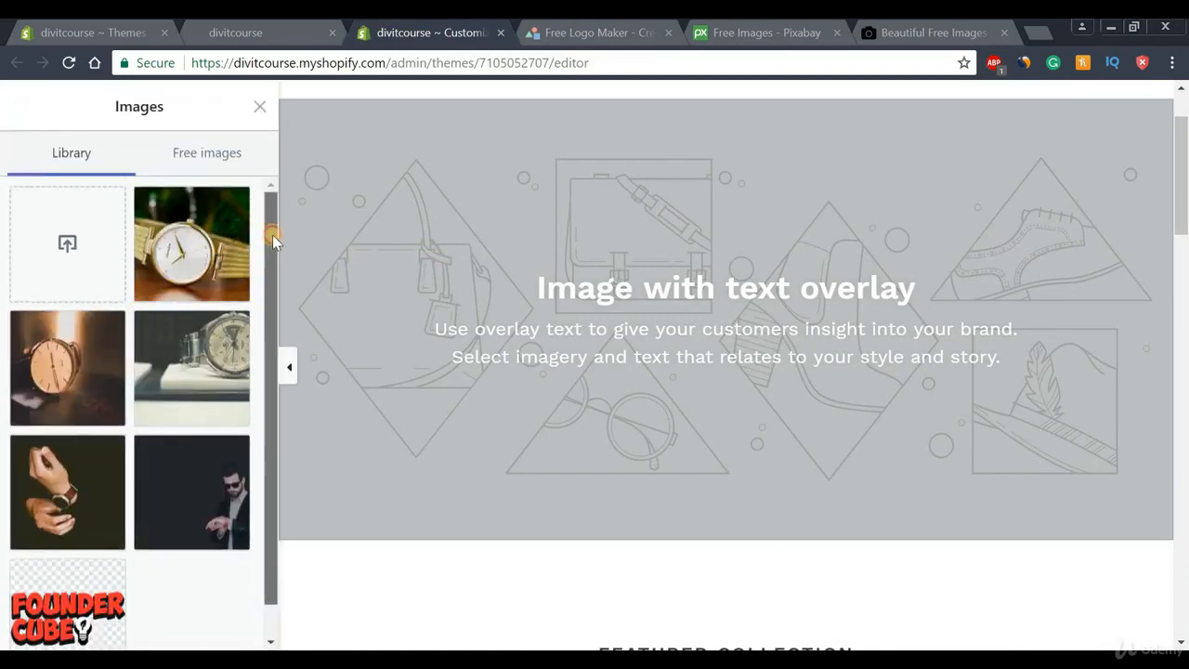
{"action": "scroll", "coordinate": [272, 235], "scroll_direction": "down", "scroll_amount": 2}
{"action": "left_click", "coordinate": [192, 445]}
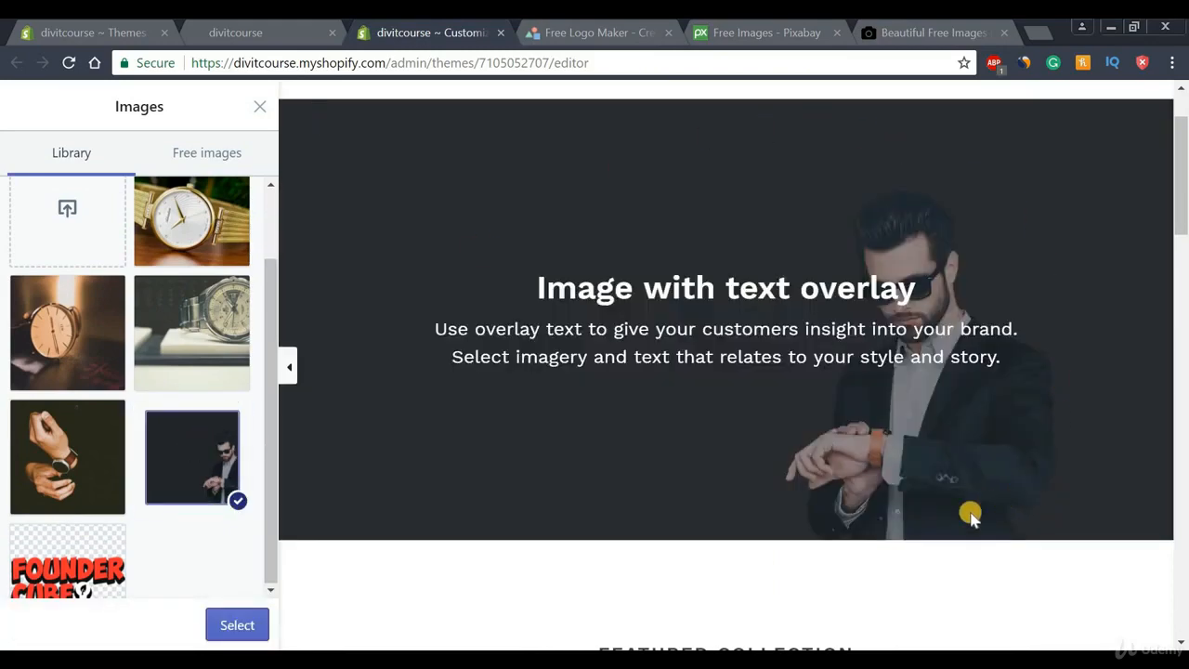
{"action": "left_click", "coordinate": [234, 630]}
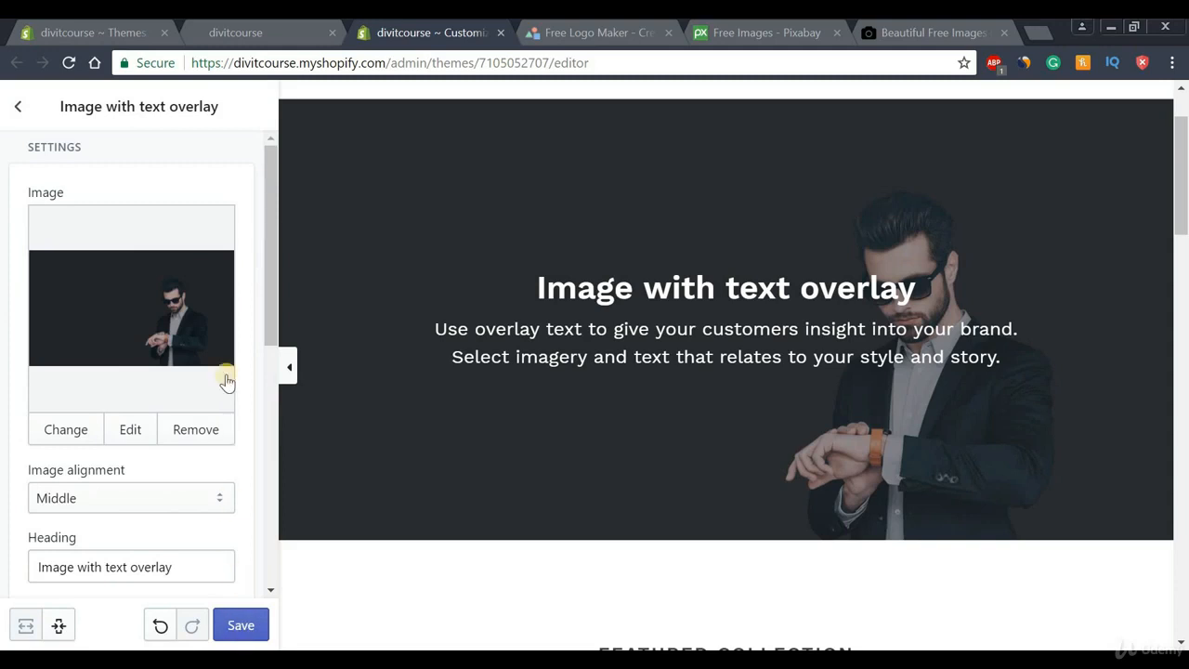
{"action": "left_click_drag", "start_coordinate": [270, 174], "coordinate": [279, 271]}
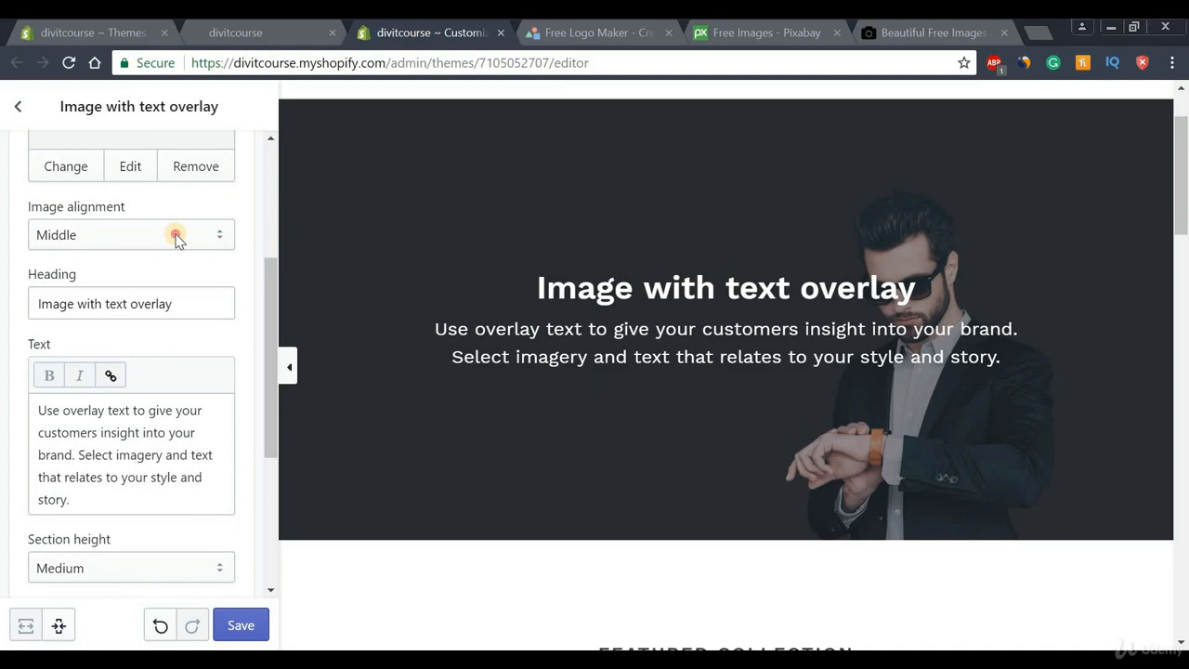
{"action": "left_click", "coordinate": [176, 235]}
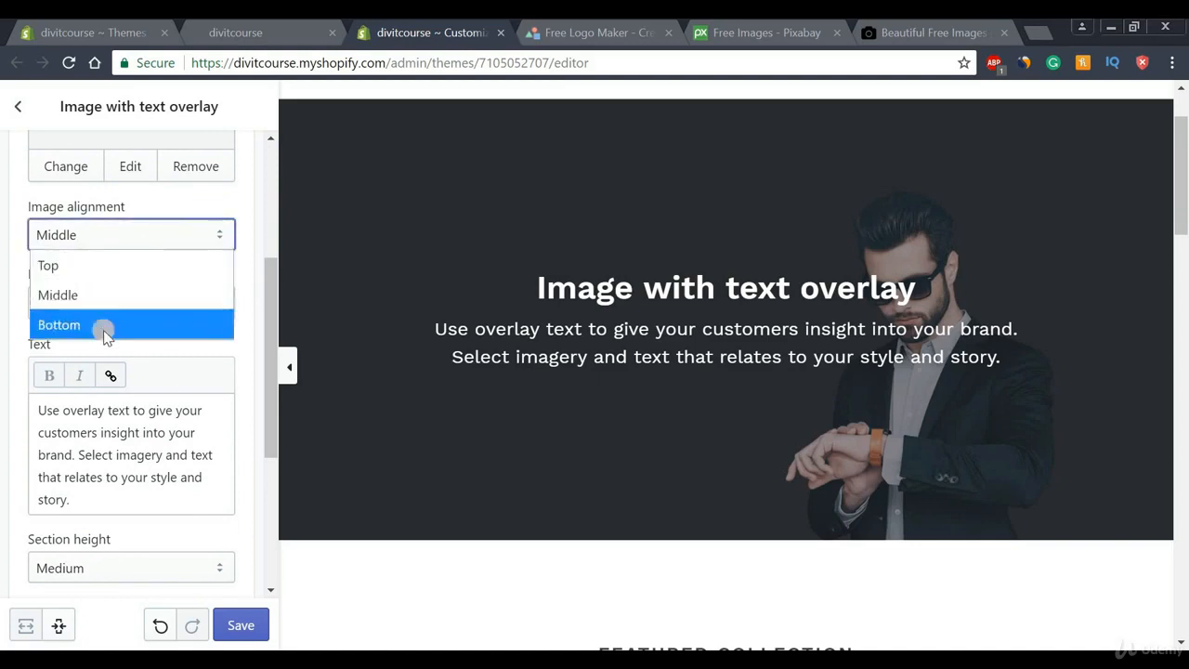
Align the photo to Bottom and paste 'Welcome to Foundercube' from the notes as the heading
{"action": "left_click", "coordinate": [69, 325]}
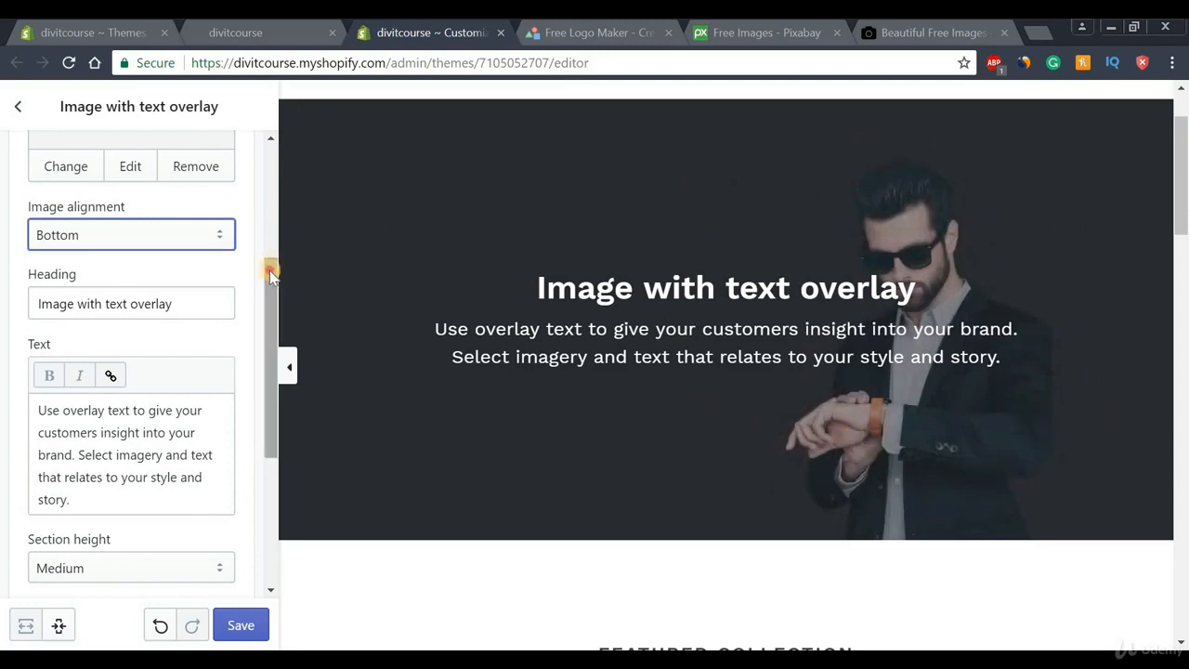
{"action": "scroll", "coordinate": [271, 288], "scroll_direction": "down", "scroll_amount": 2}
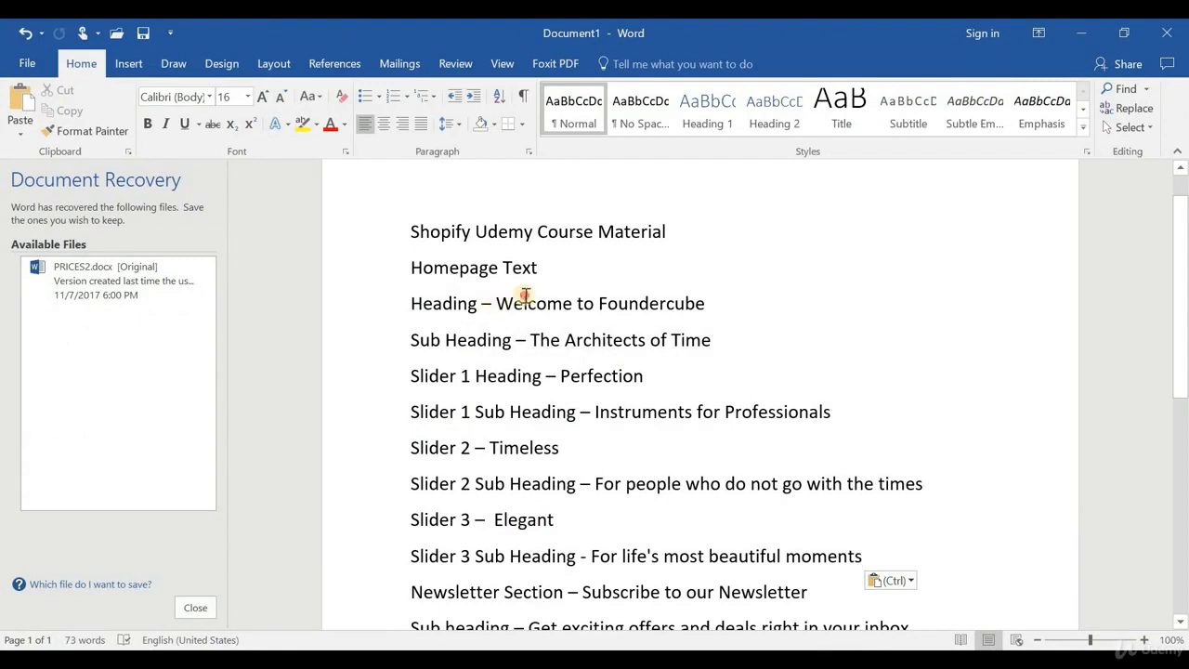
{"action": "left_click_drag", "start_coordinate": [525, 296], "coordinate": [702, 303]}
{"action": "key", "text": "ctrl+c"}
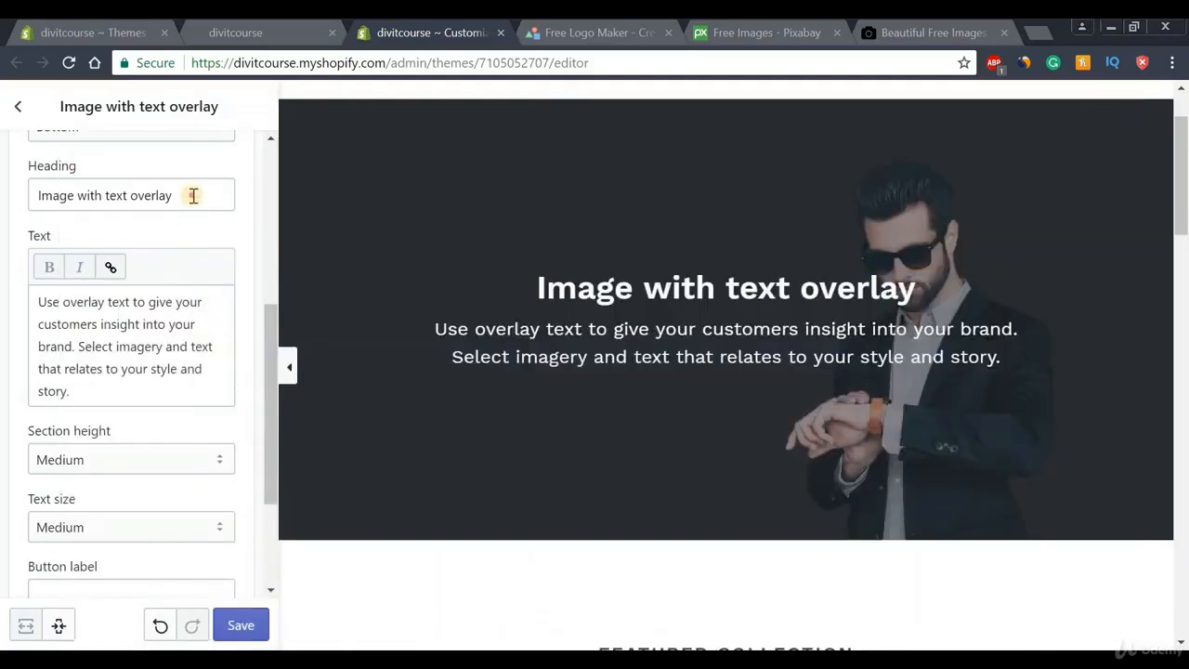
{"action": "left_click_drag", "start_coordinate": [189, 195], "coordinate": [27, 207]}
{"action": "key", "text": "ctrl+v"}
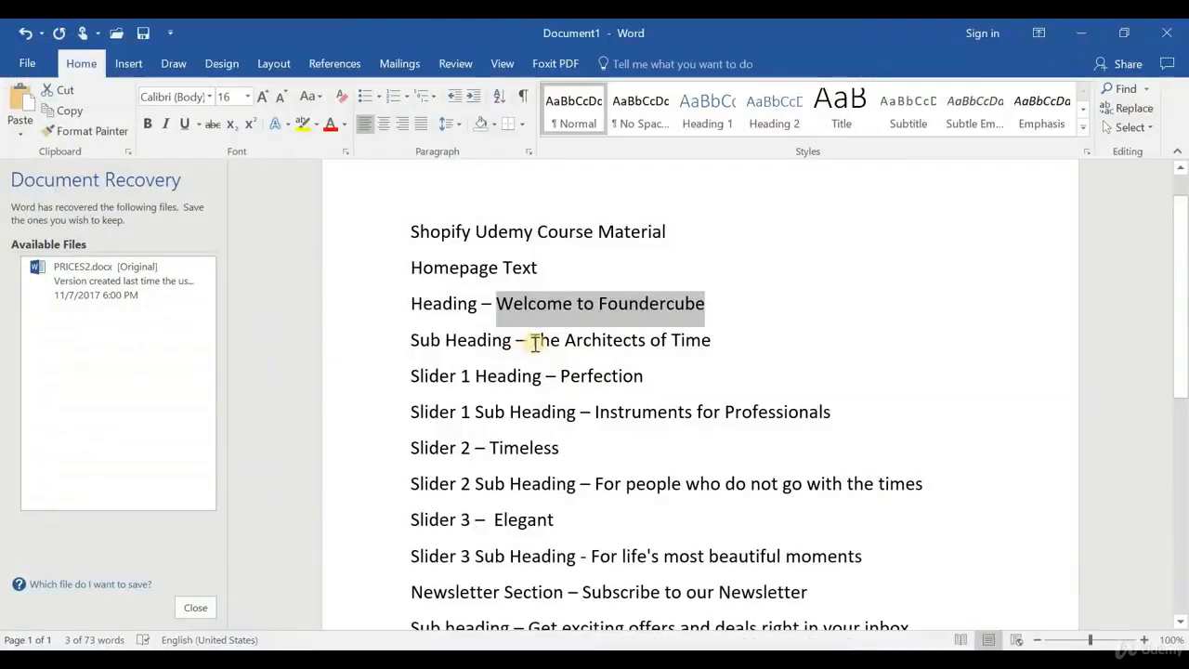
Replace the overlay text with 'The Architects of Time' from the notes
{"action": "left_click_drag", "start_coordinate": [531, 340], "coordinate": [730, 340]}
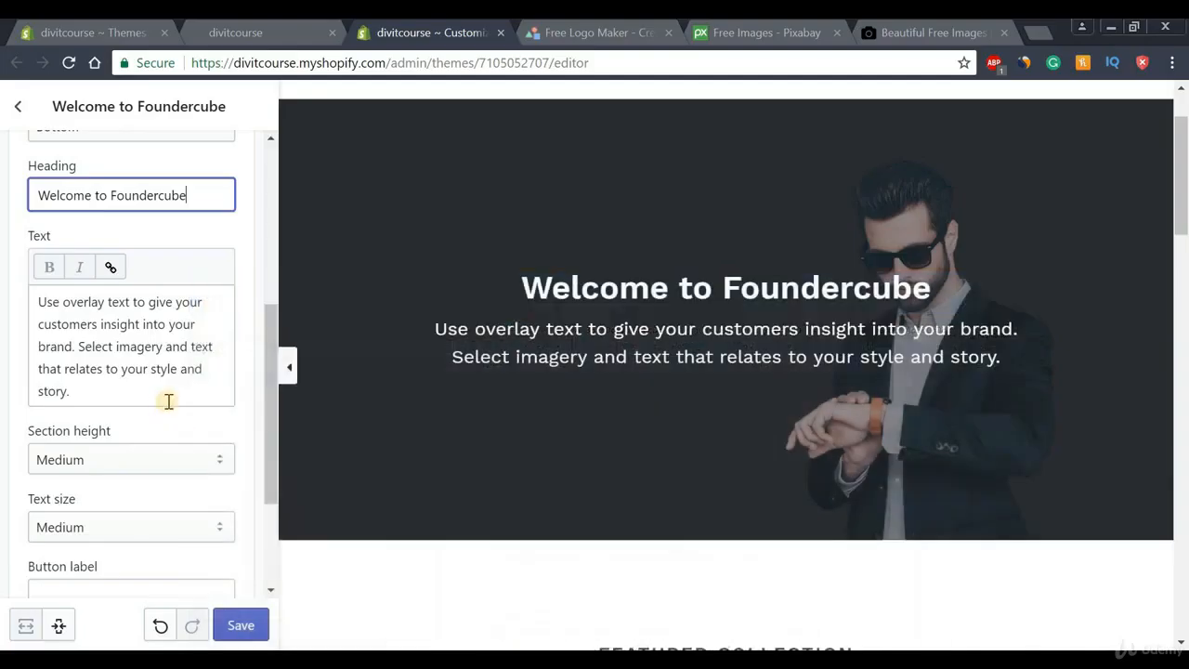
{"action": "left_click_drag", "start_coordinate": [165, 403], "coordinate": [3, 283]}
{"action": "key", "text": "ctrl+v"}
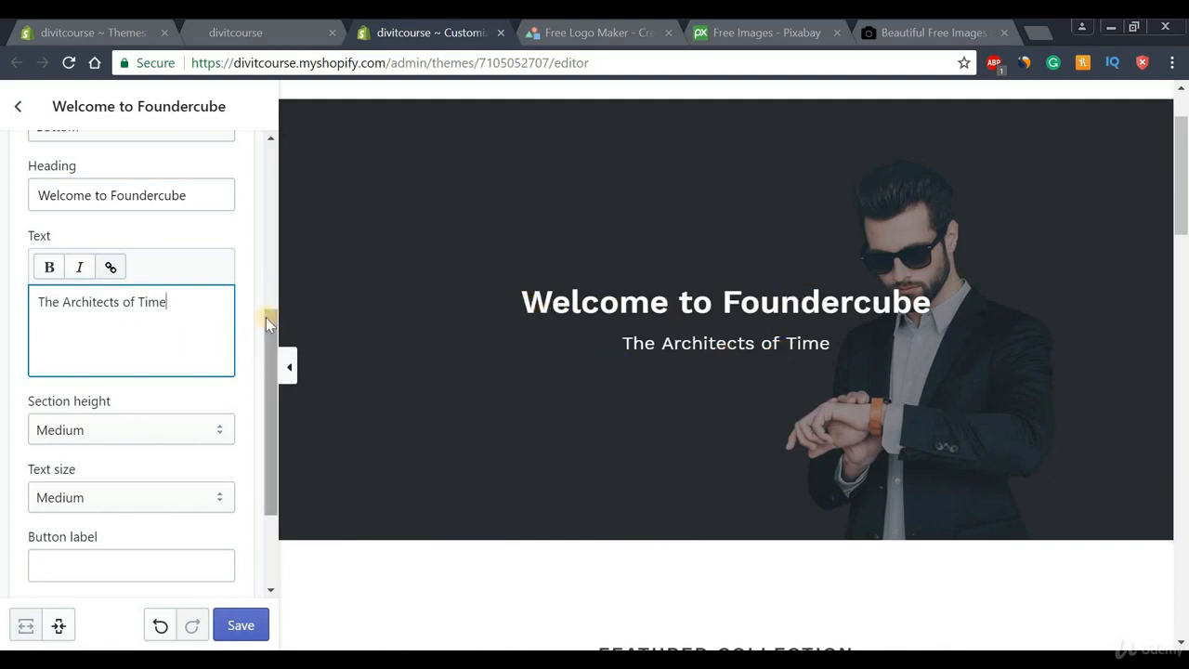
{"action": "left_click_drag", "start_coordinate": [268, 317], "coordinate": [266, 399]}
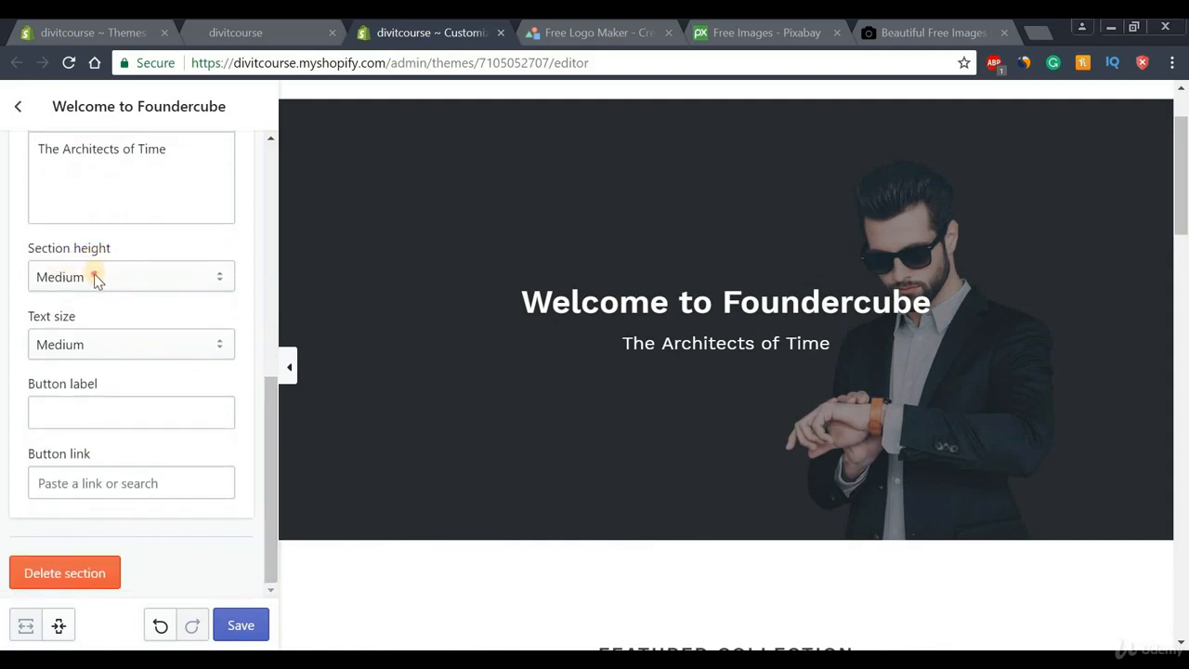
Try Extra Small and Extra Large section heights, keep Medium, and set text size to Large
{"action": "left_click", "coordinate": [97, 279]}
{"action": "left_click", "coordinate": [88, 310]}
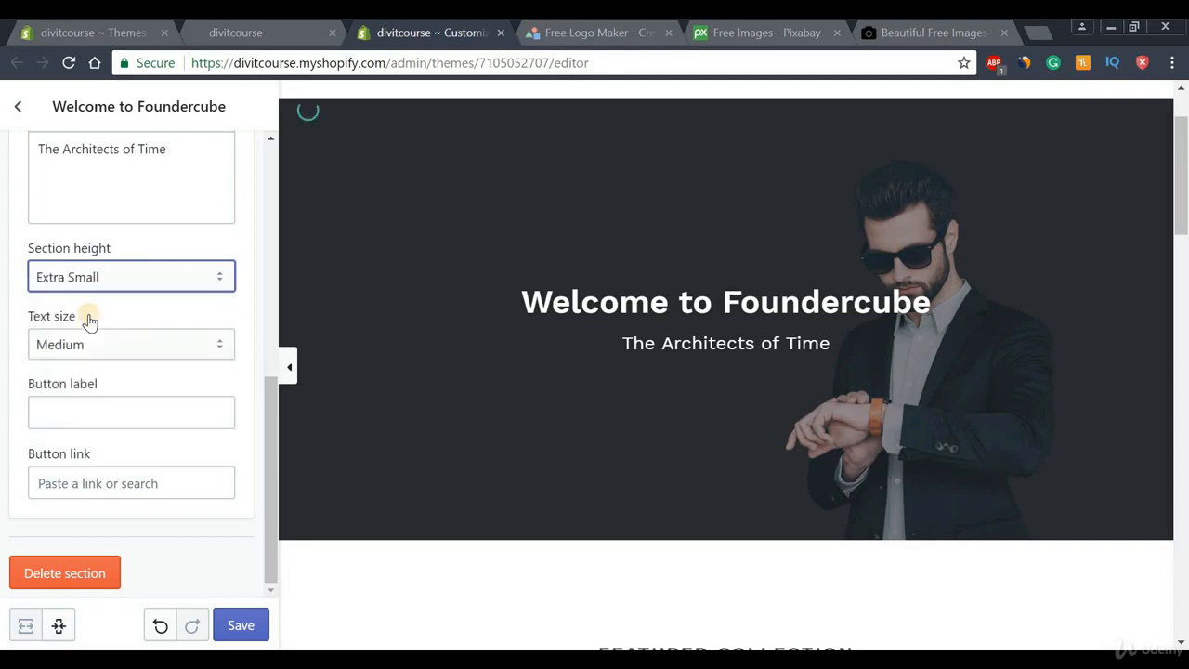
{"action": "left_click", "coordinate": [167, 286]}
{"action": "left_click", "coordinate": [85, 424]}
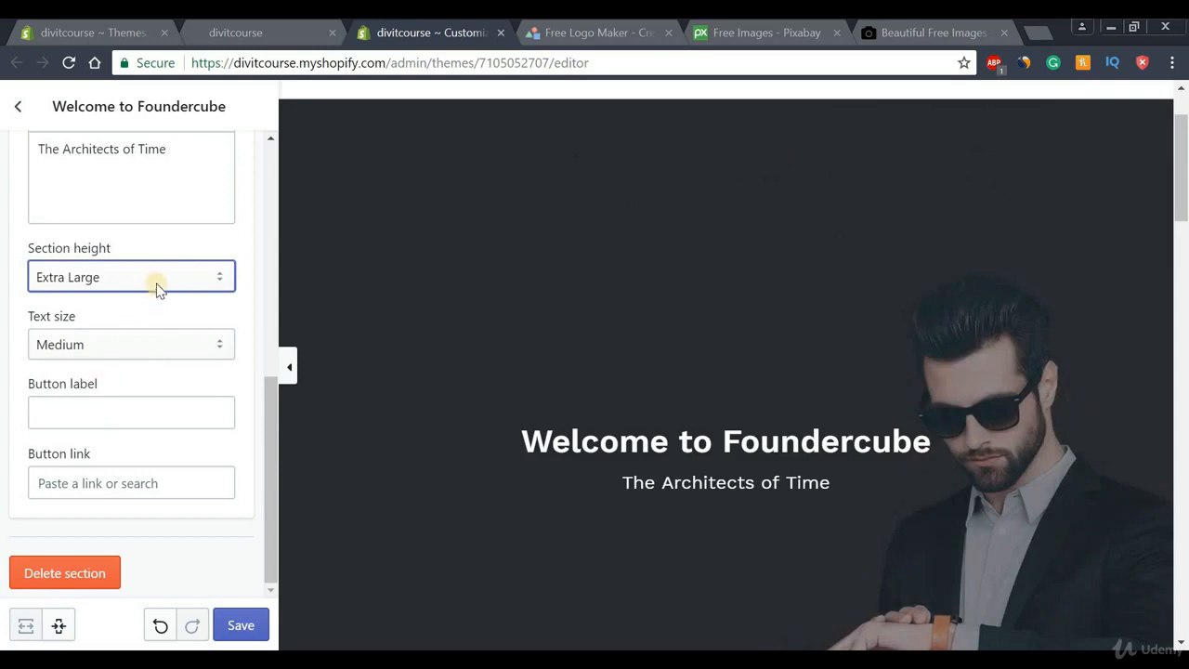
{"action": "left_click", "coordinate": [155, 282]}
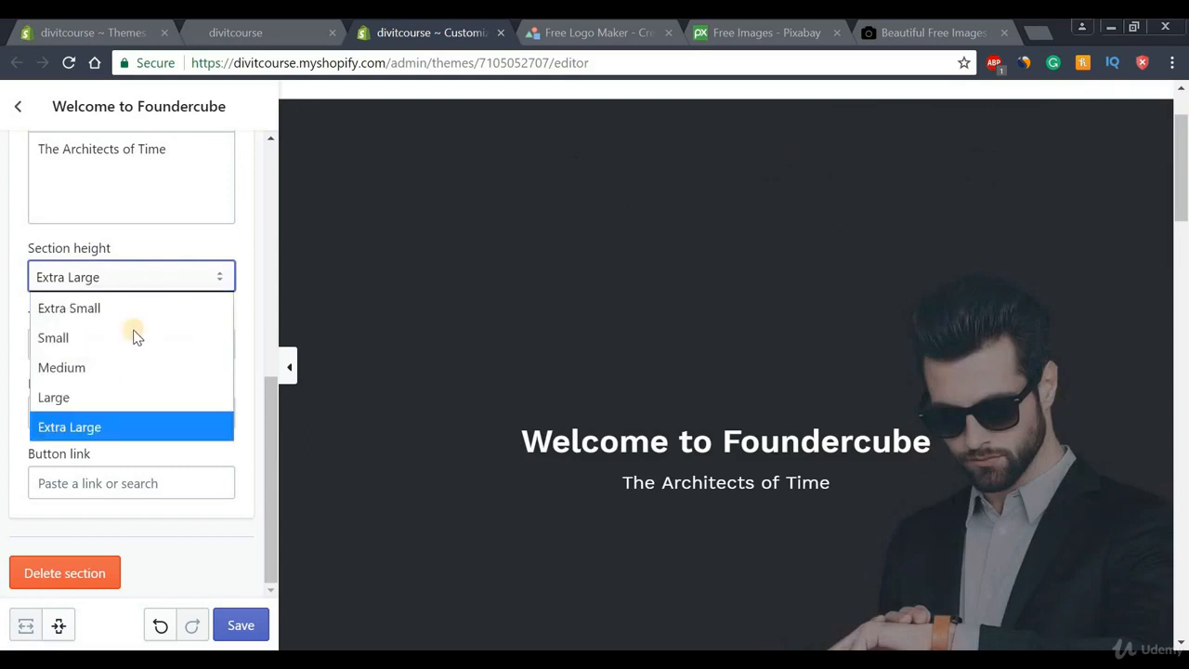
{"action": "left_click", "coordinate": [82, 372]}
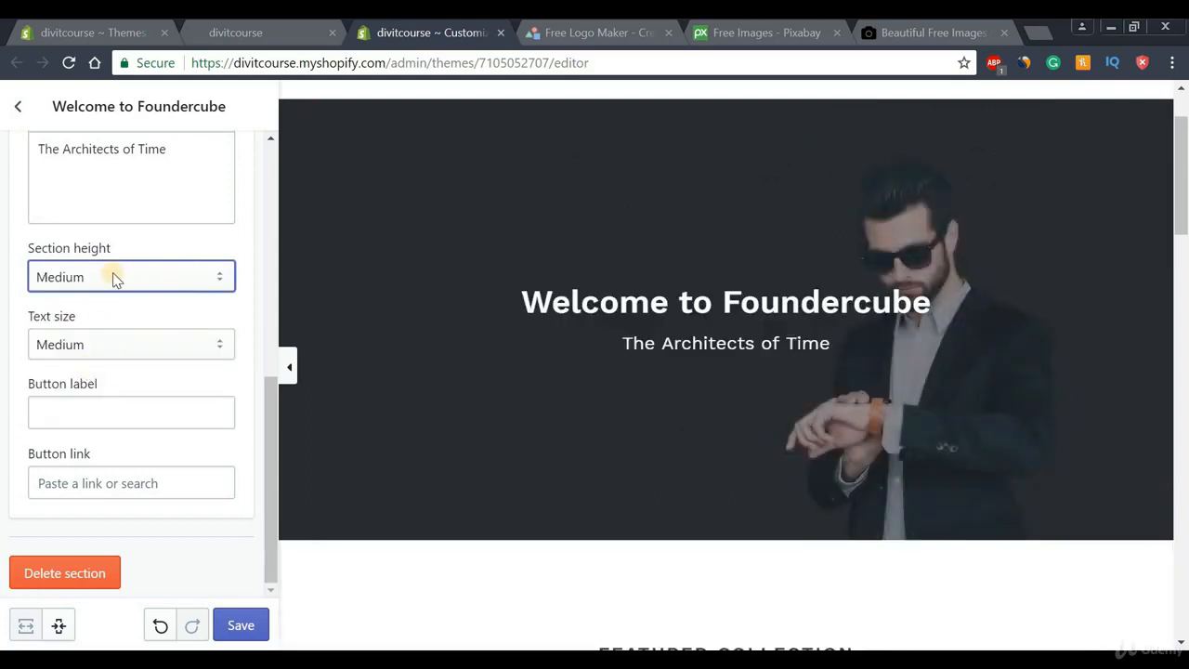
{"action": "left_click", "coordinate": [89, 348]}
{"action": "left_click", "coordinate": [48, 403]}
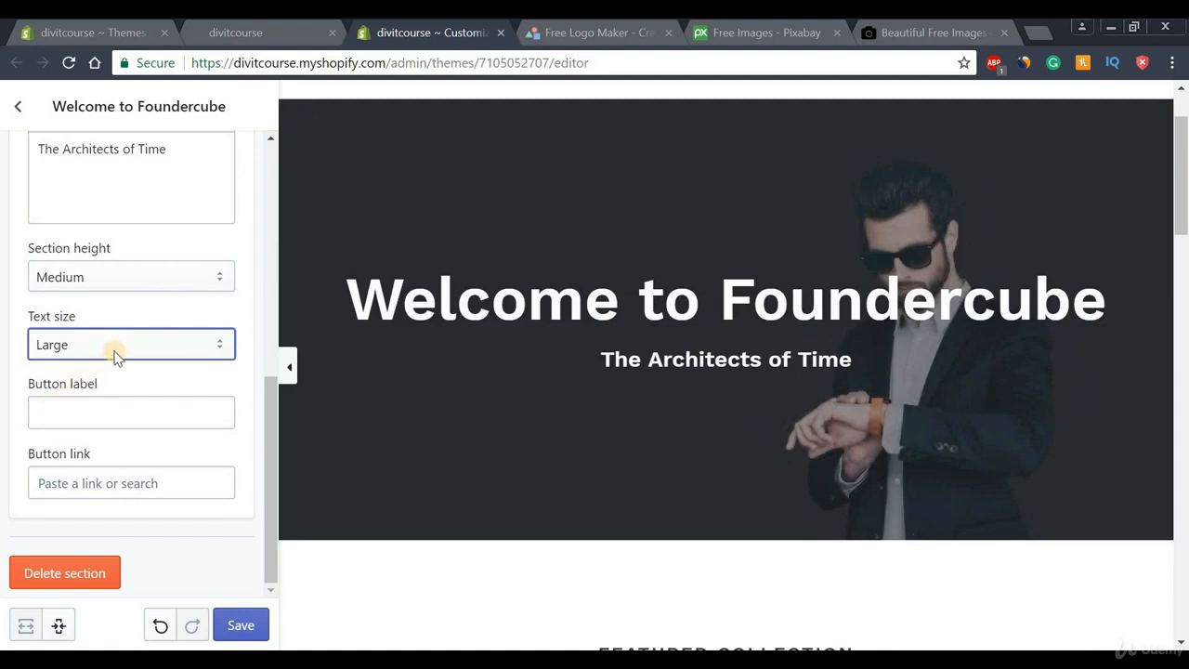
Enter 'Shop Now' as the overlay section's button label
{"action": "left_click", "coordinate": [82, 415]}
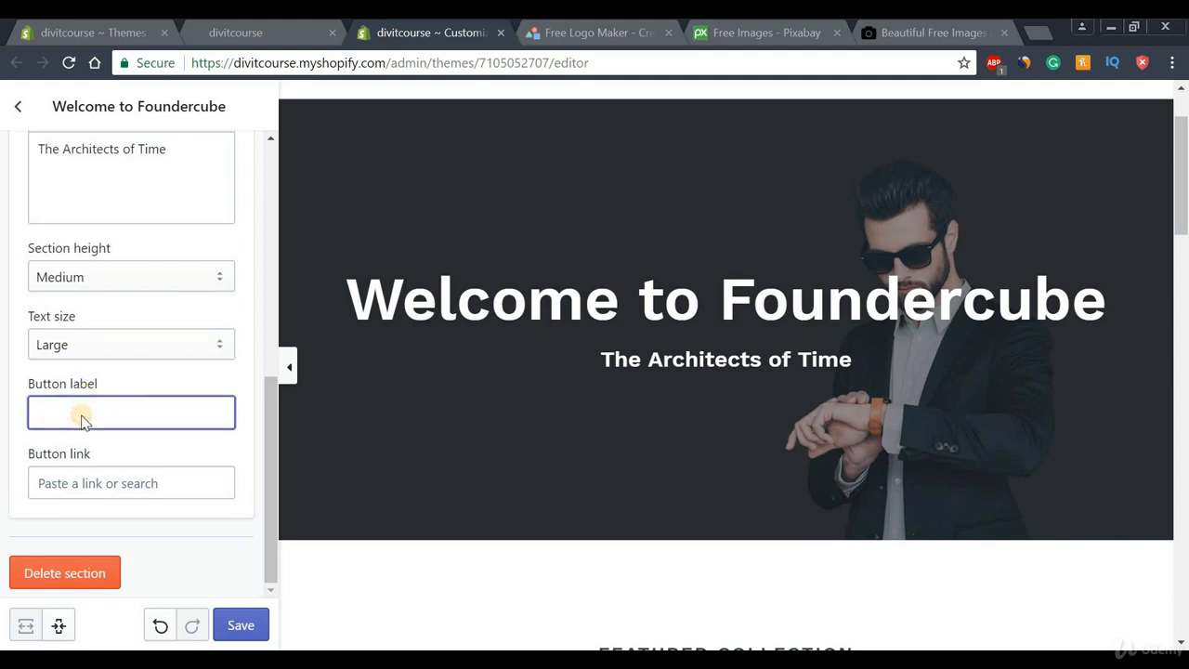
{"action": "key", "text": "Caps_Lock"}
{"action": "type", "text": "s"}
{"action": "key", "text": "Caps_Lock"}
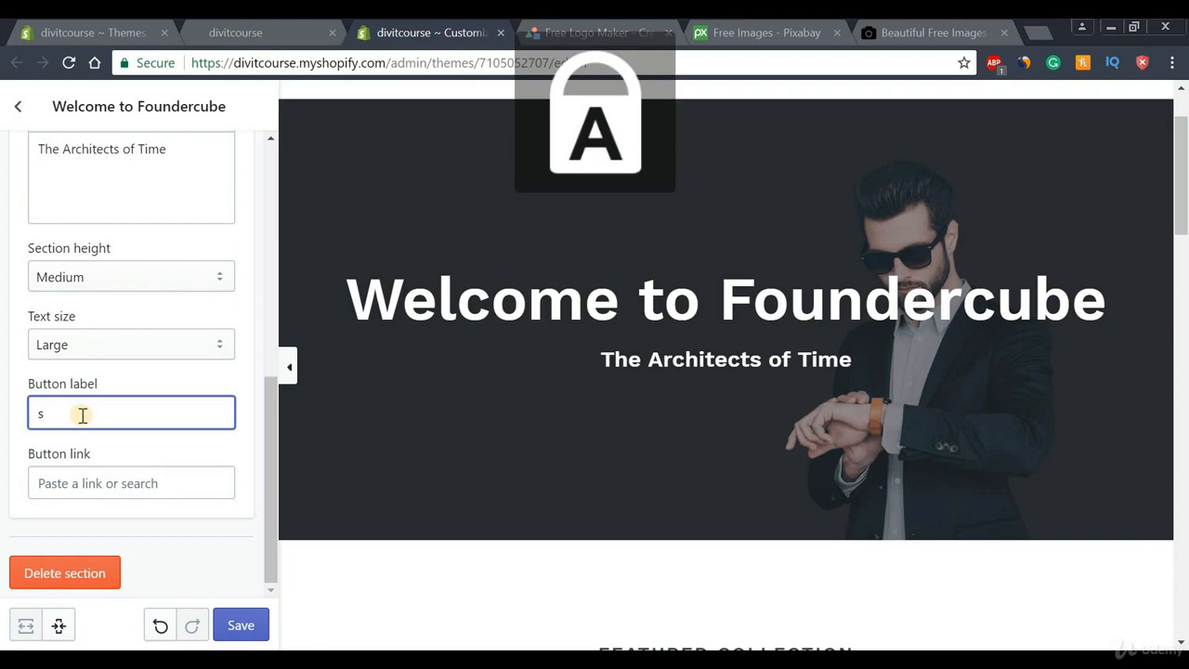
{"action": "key", "text": "BackSpace"}
{"action": "type", "text": "S"}
{"action": "key", "text": "Caps_Lock"}
{"action": "type", "text": "hop"}
{"action": "key", "text": "Caps_Lock"}
{"action": "type", "text": "N"}
{"action": "key", "text": "Caps_Lock"}
{"action": "type", "text": "ow"}
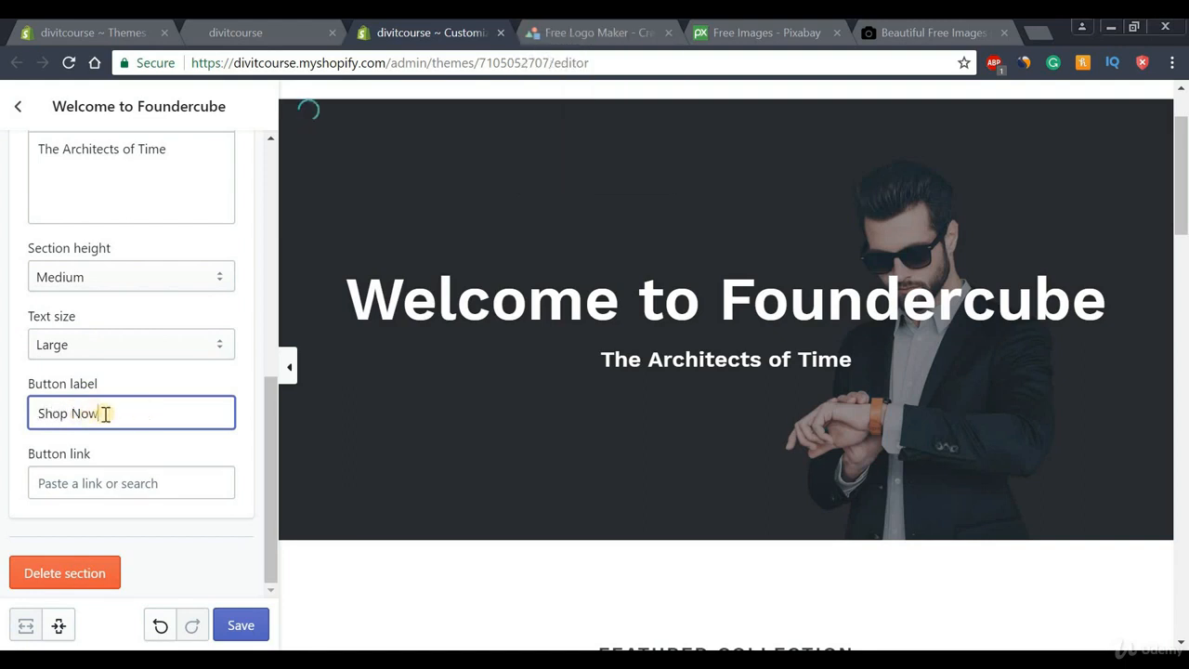
Link the button to Products > All Products
{"action": "left_click", "coordinate": [80, 478]}
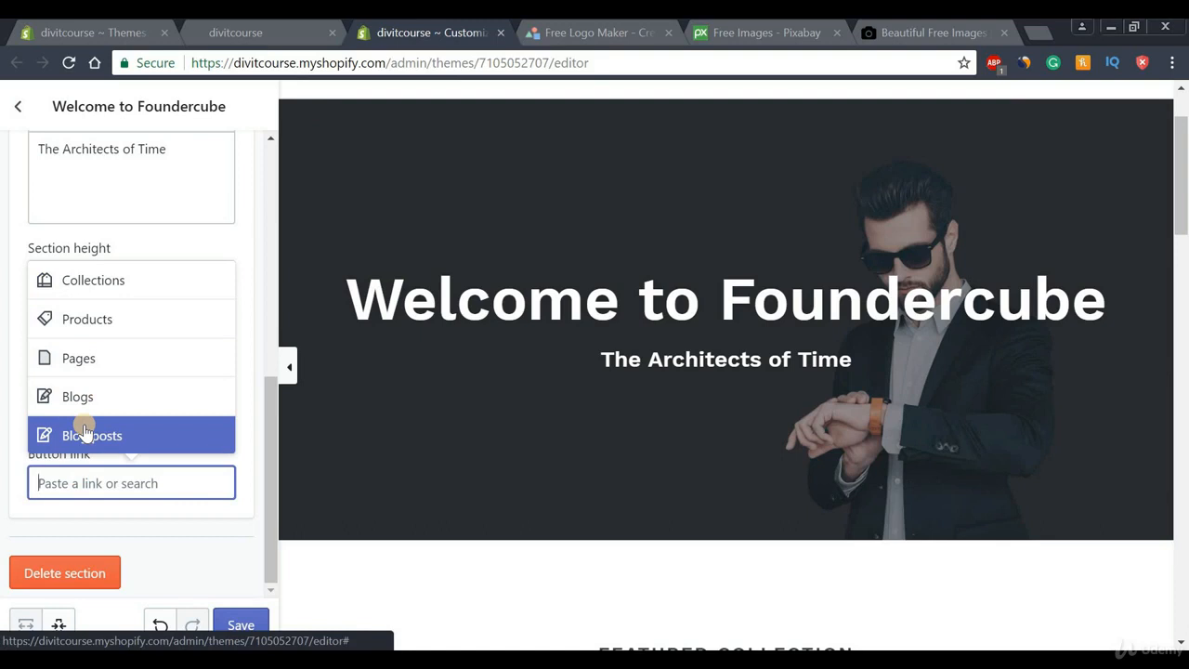
{"action": "left_click", "coordinate": [93, 318]}
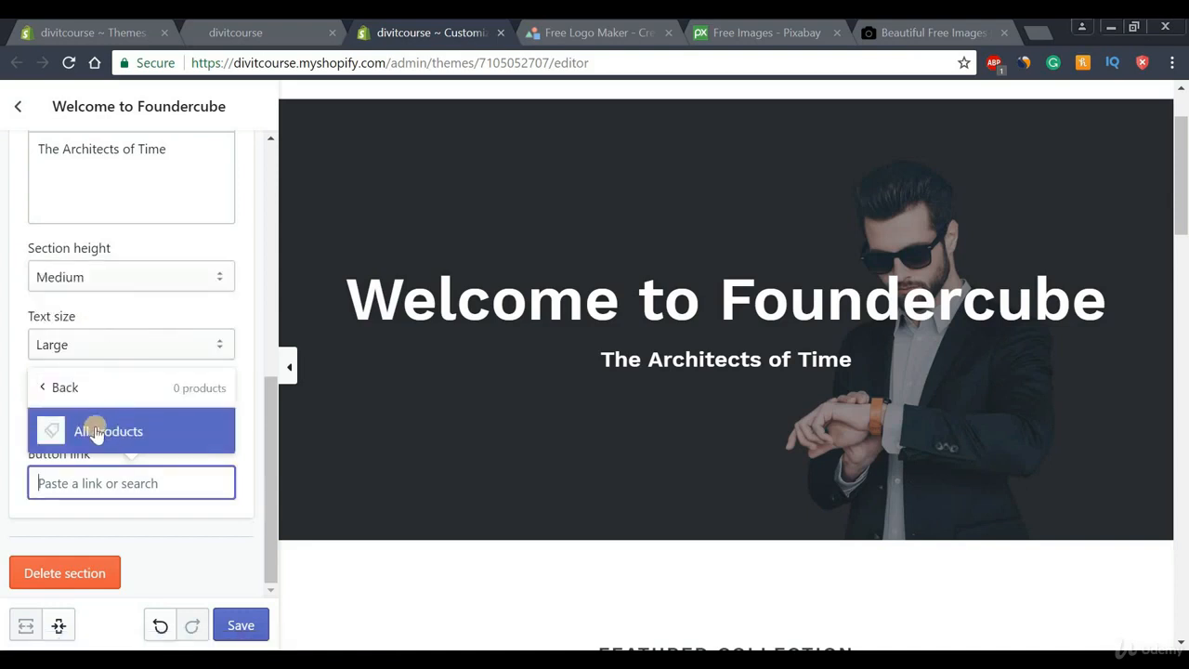
{"action": "left_click", "coordinate": [95, 429]}
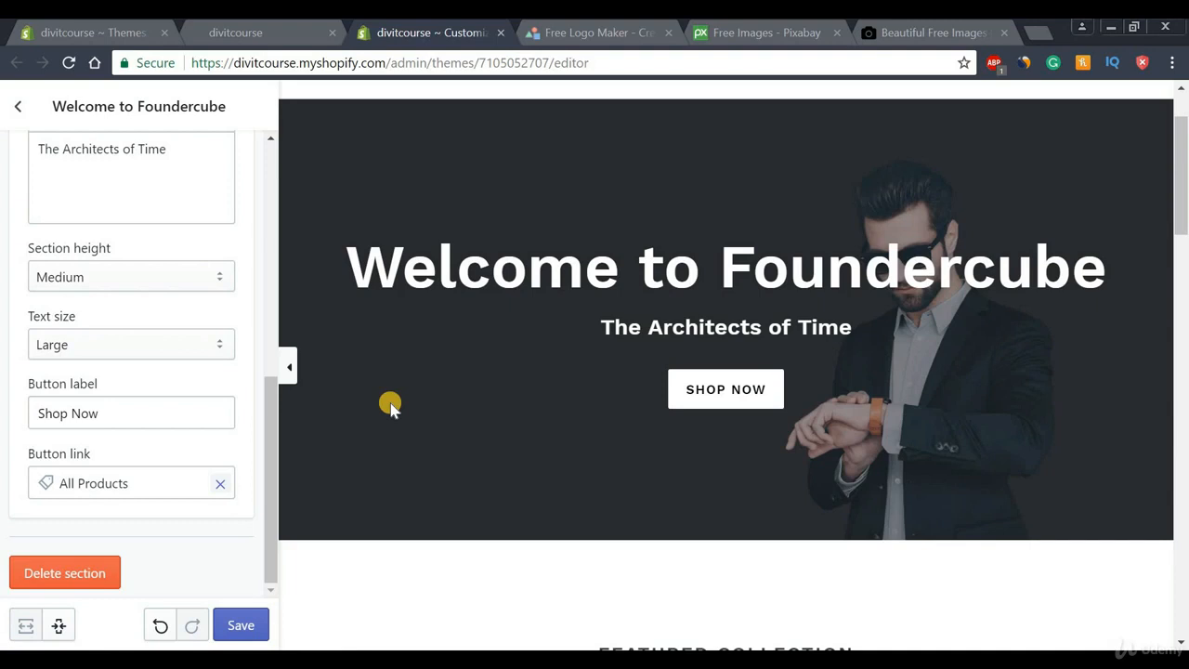
{"action": "left_click_drag", "start_coordinate": [267, 447], "coordinate": [271, 231]}
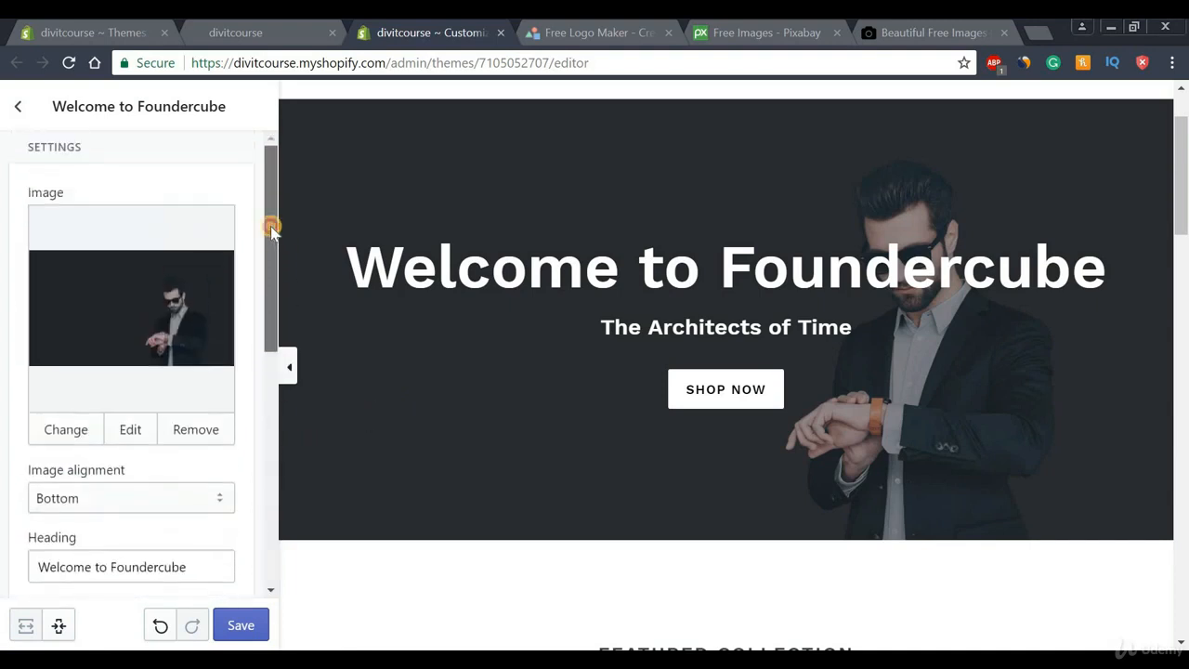
Save the homepage edits, go back to the Sections list and switch to General settings
{"action": "left_click", "coordinate": [240, 625]}
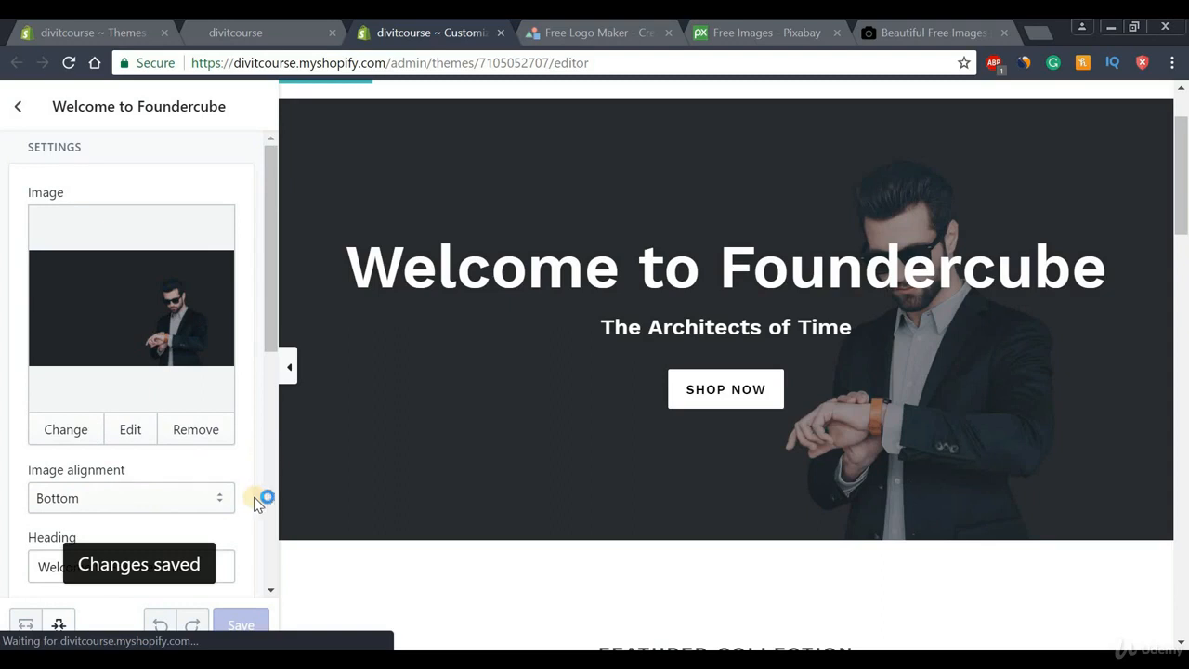
{"action": "left_click", "coordinate": [17, 109]}
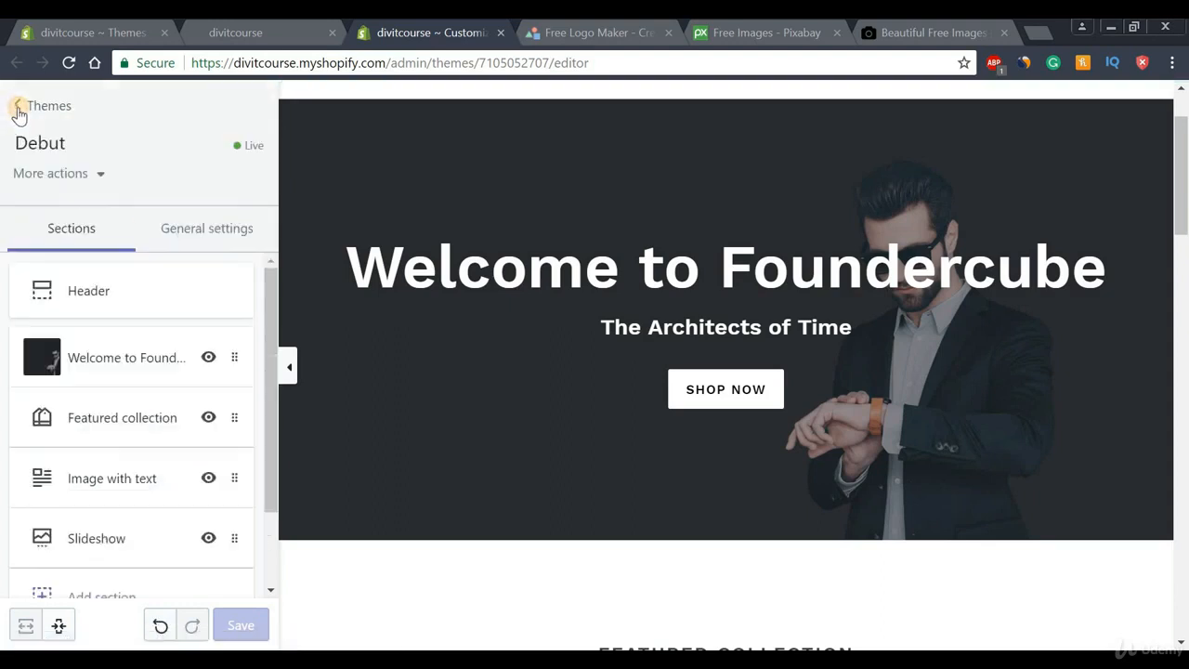
{"action": "left_click", "coordinate": [210, 236]}
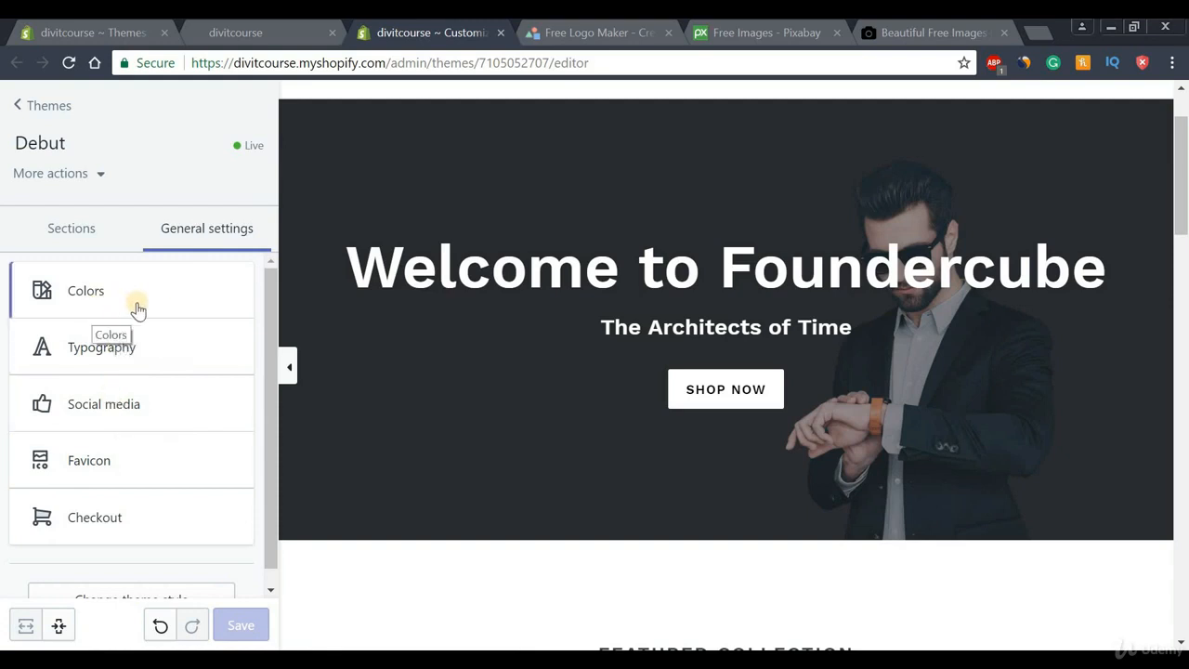
In Colors, set the image overlay opacity to 45%, save, and return to General settings
{"action": "left_click", "coordinate": [93, 303]}
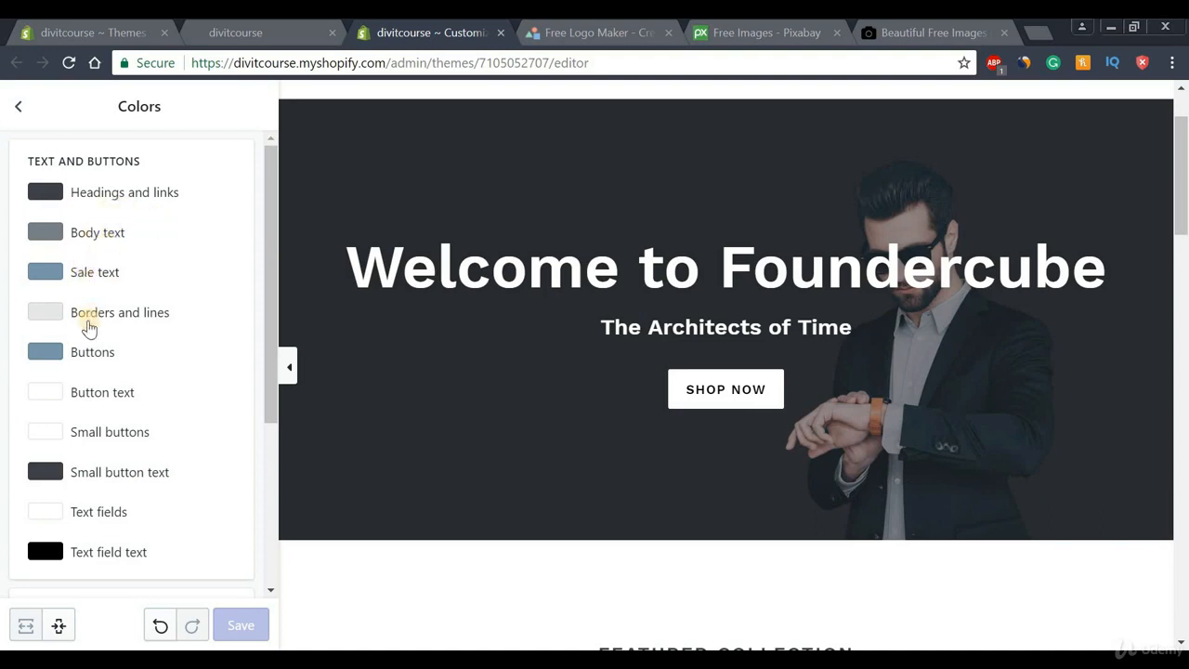
{"action": "left_click_drag", "start_coordinate": [266, 223], "coordinate": [248, 395]}
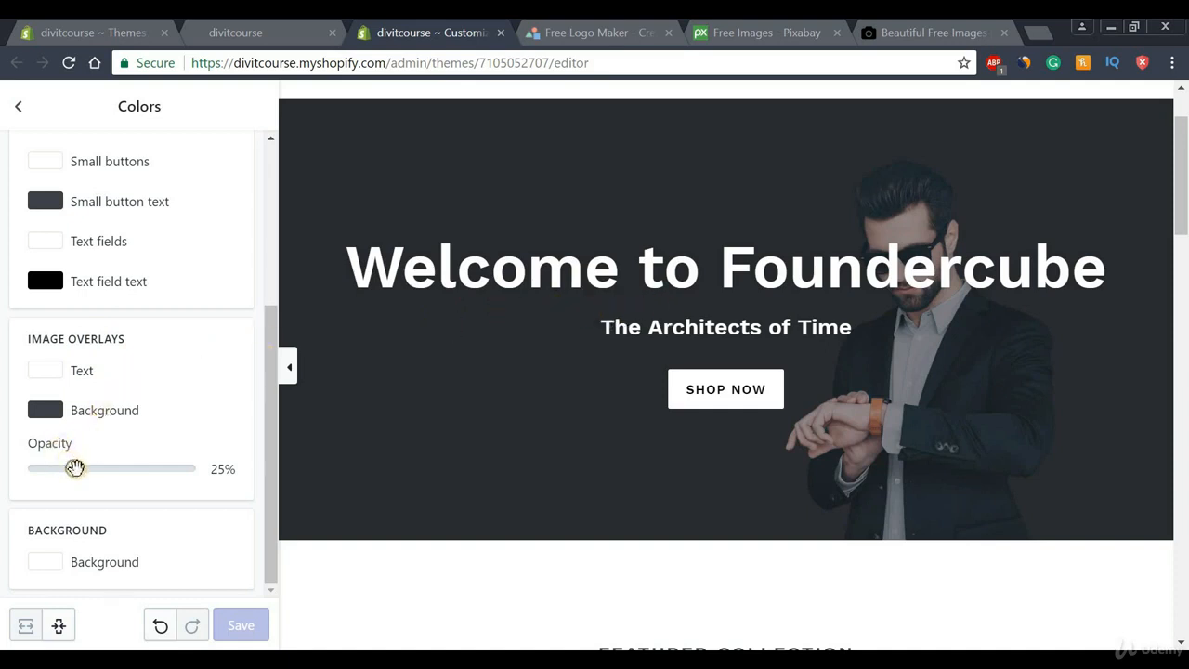
{"action": "left_click_drag", "start_coordinate": [75, 468], "coordinate": [191, 485]}
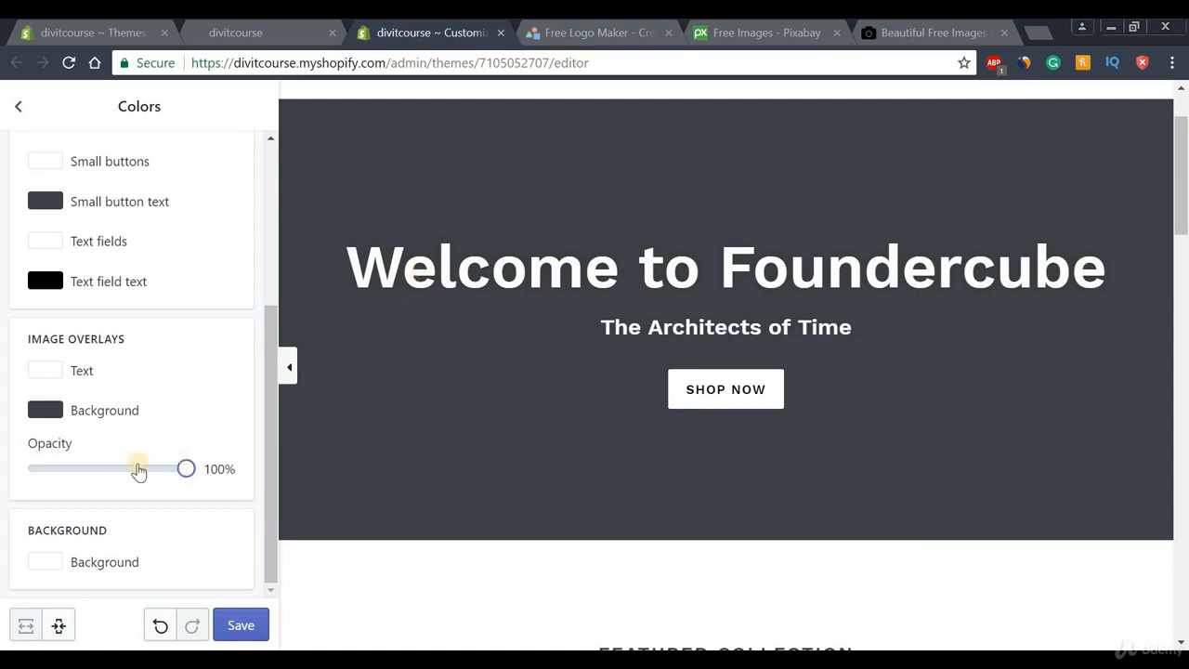
{"action": "left_click_drag", "start_coordinate": [186, 471], "coordinate": [91, 470]}
{"action": "left_click_drag", "start_coordinate": [98, 467], "coordinate": [103, 467]}
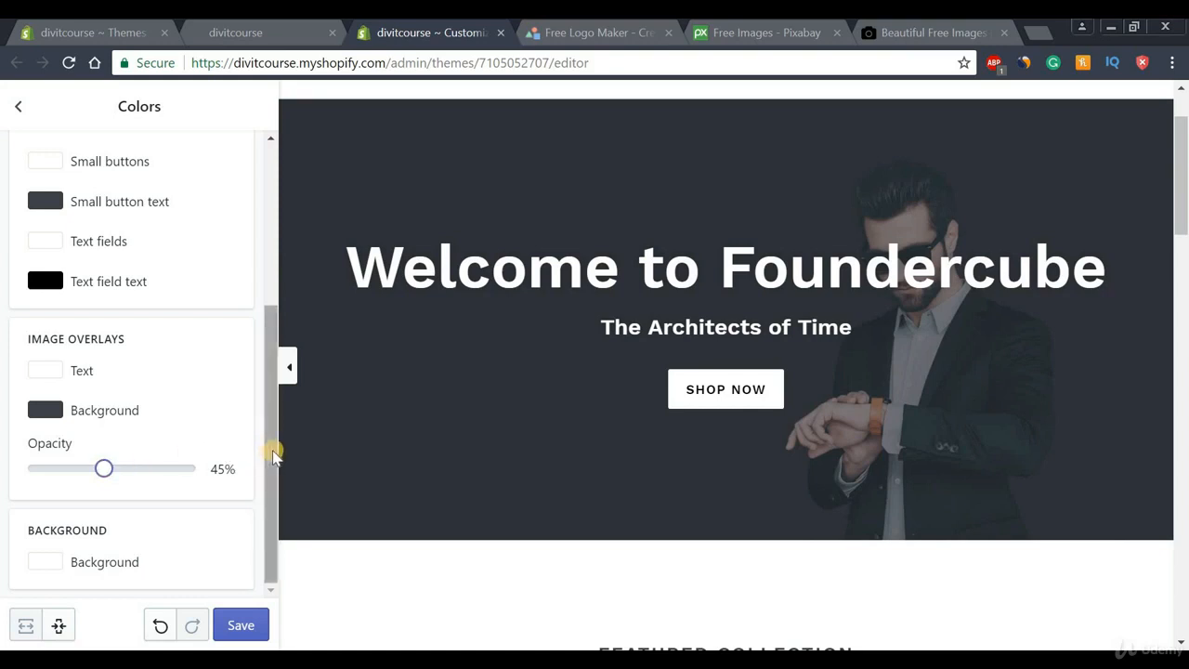
{"action": "left_click_drag", "start_coordinate": [275, 429], "coordinate": [263, 255]}
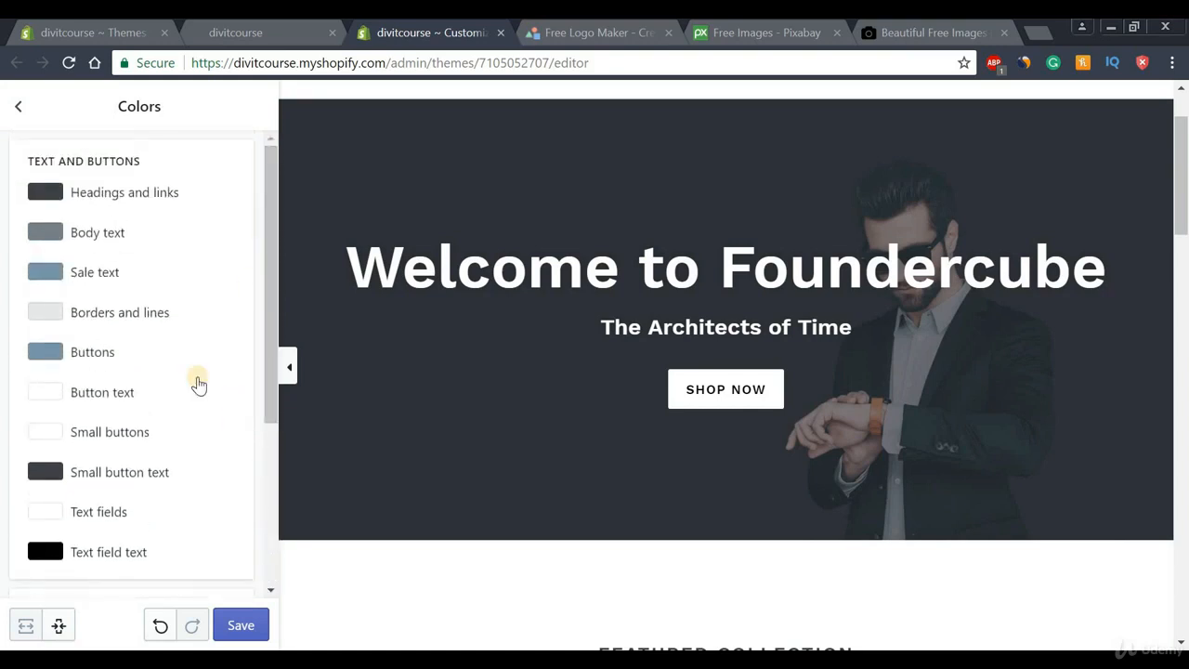
{"action": "left_click", "coordinate": [237, 619]}
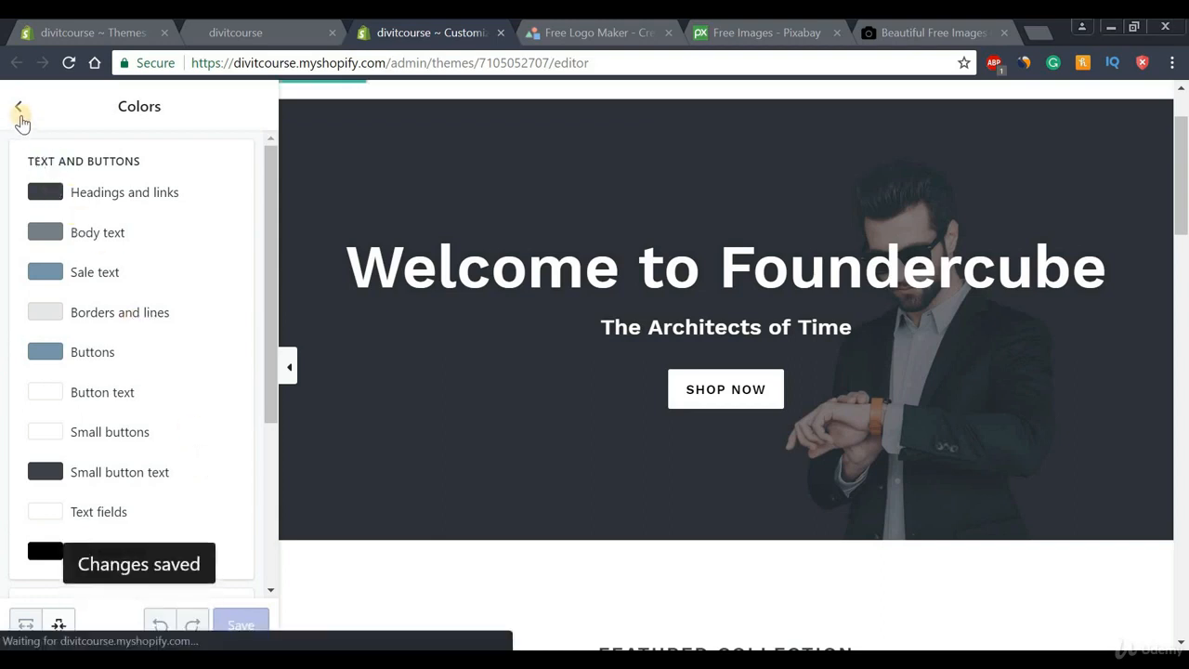
{"action": "left_click", "coordinate": [20, 110]}
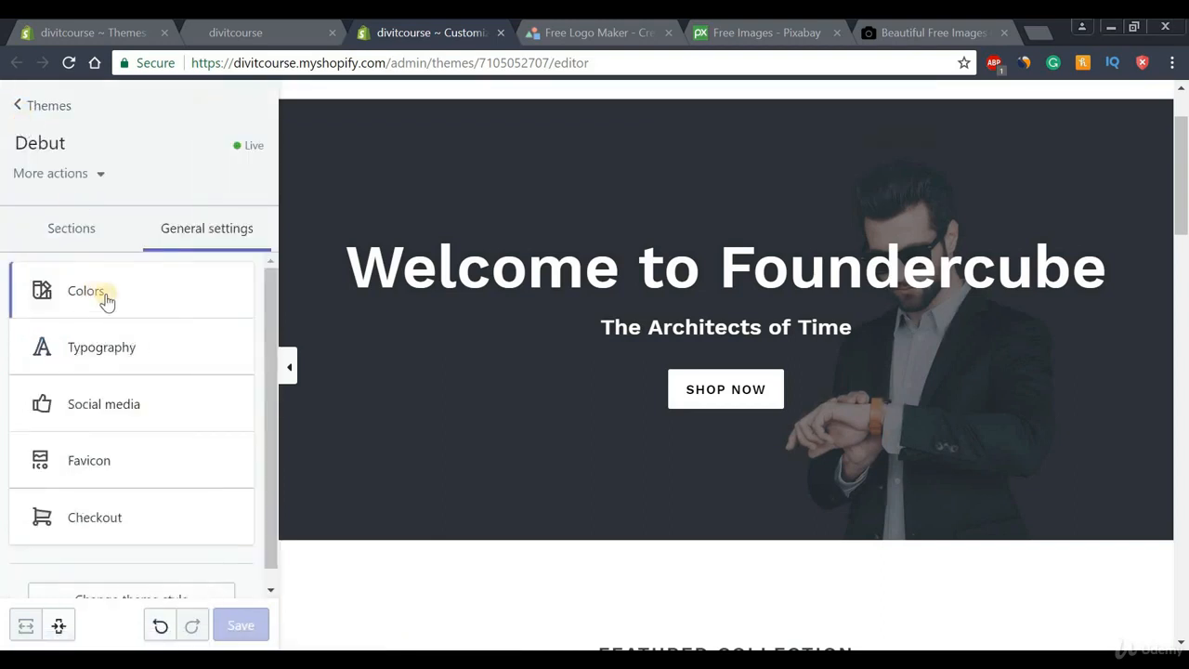
{"action": "left_click", "coordinate": [90, 358]}
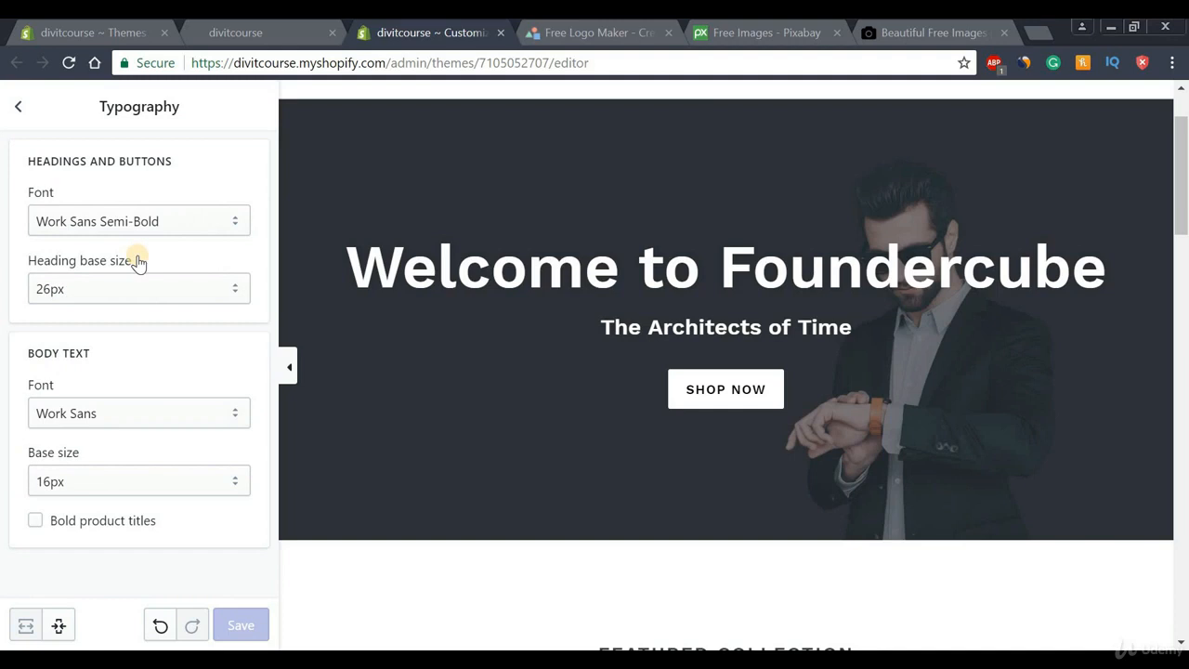
{"action": "left_click", "coordinate": [120, 232]}
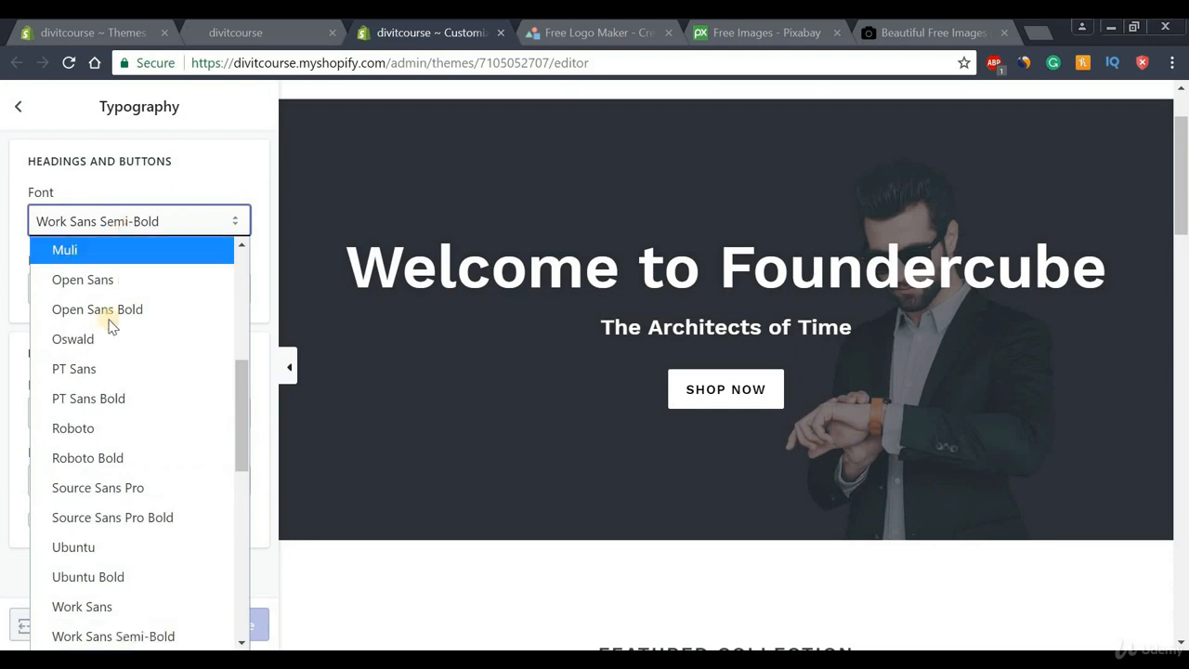
{"action": "left_click", "coordinate": [92, 429]}
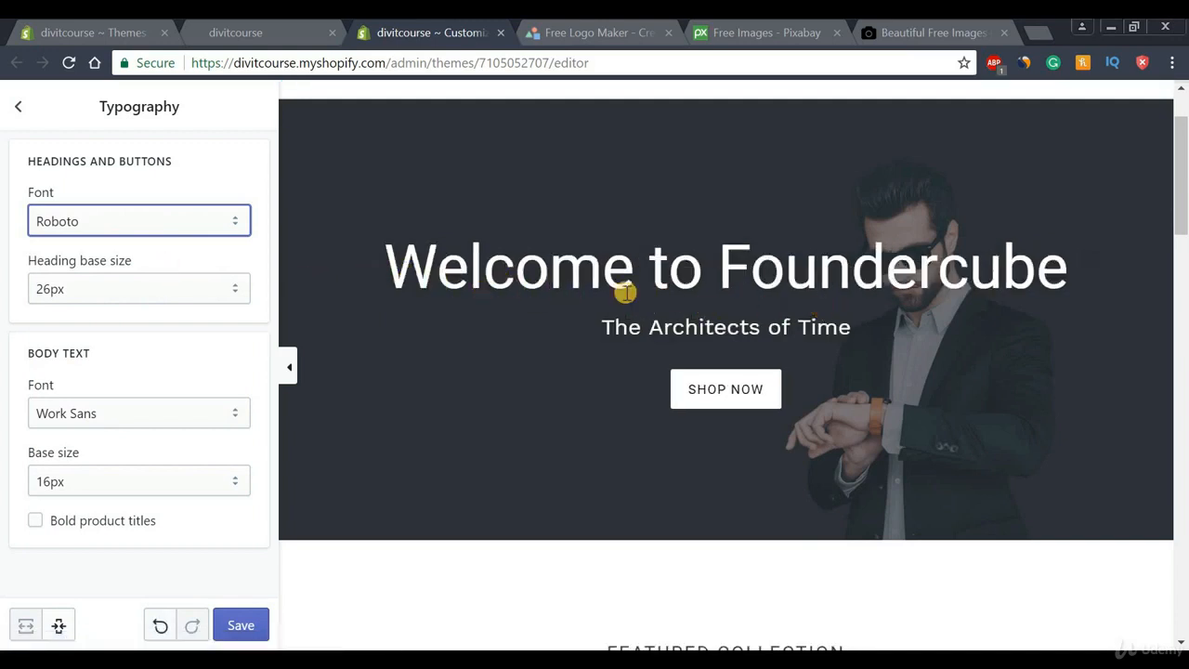
{"action": "left_click", "coordinate": [111, 294]}
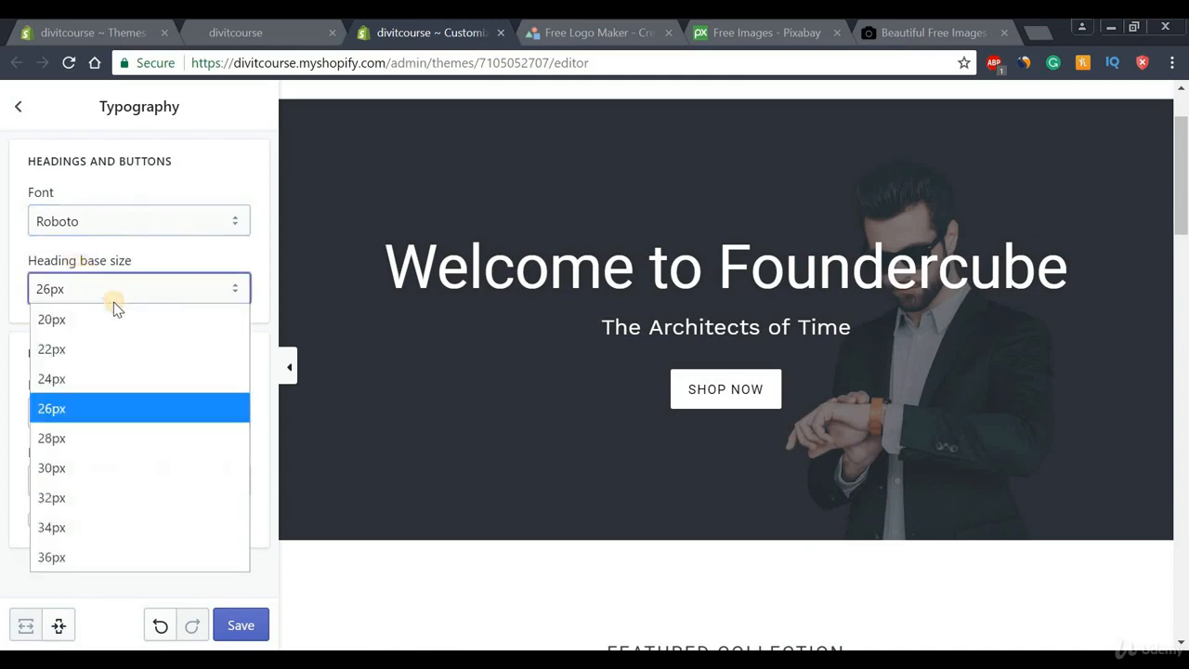
{"action": "left_click", "coordinate": [88, 556]}
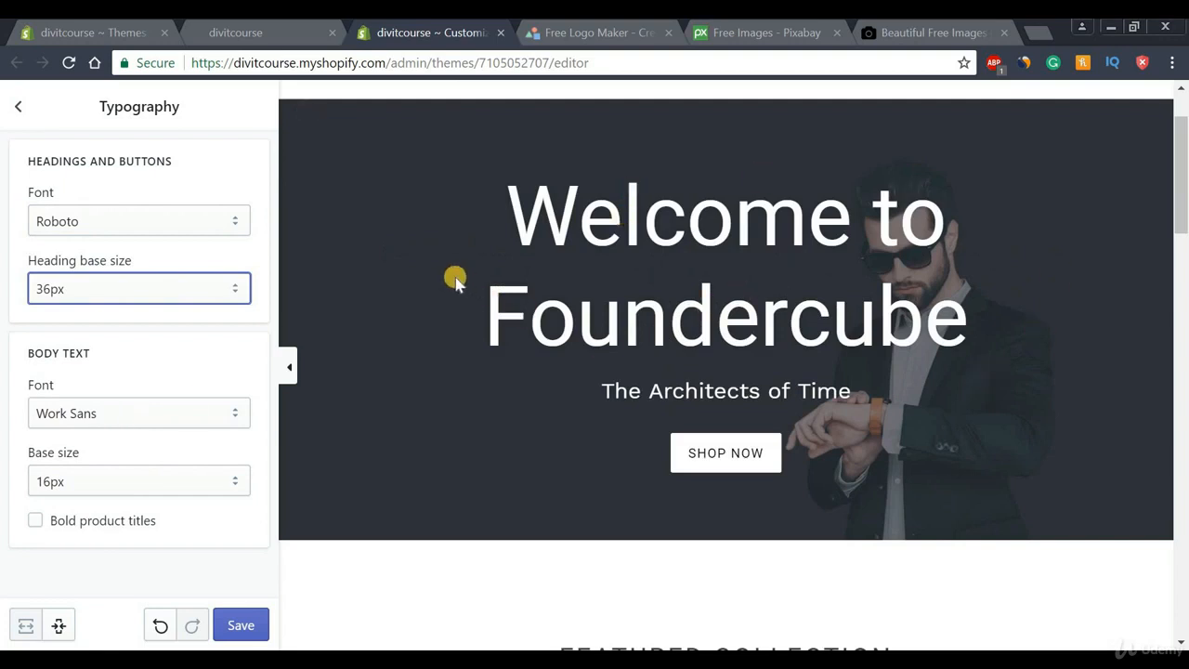
{"action": "left_click", "coordinate": [176, 292]}
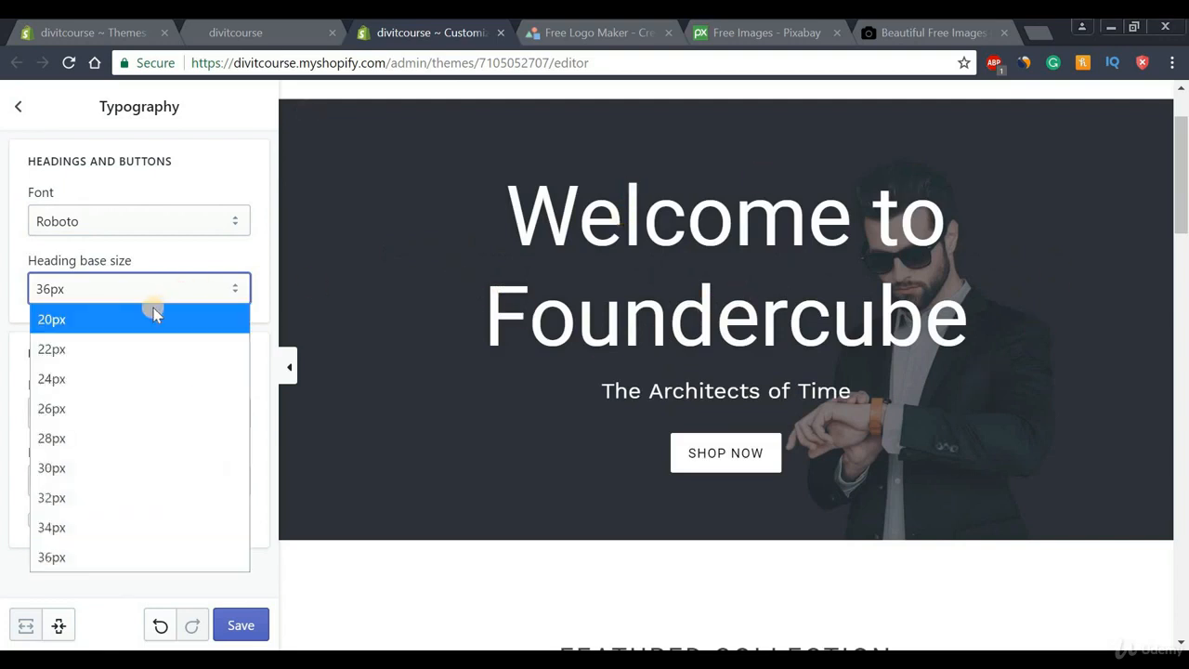
{"action": "left_click", "coordinate": [74, 414]}
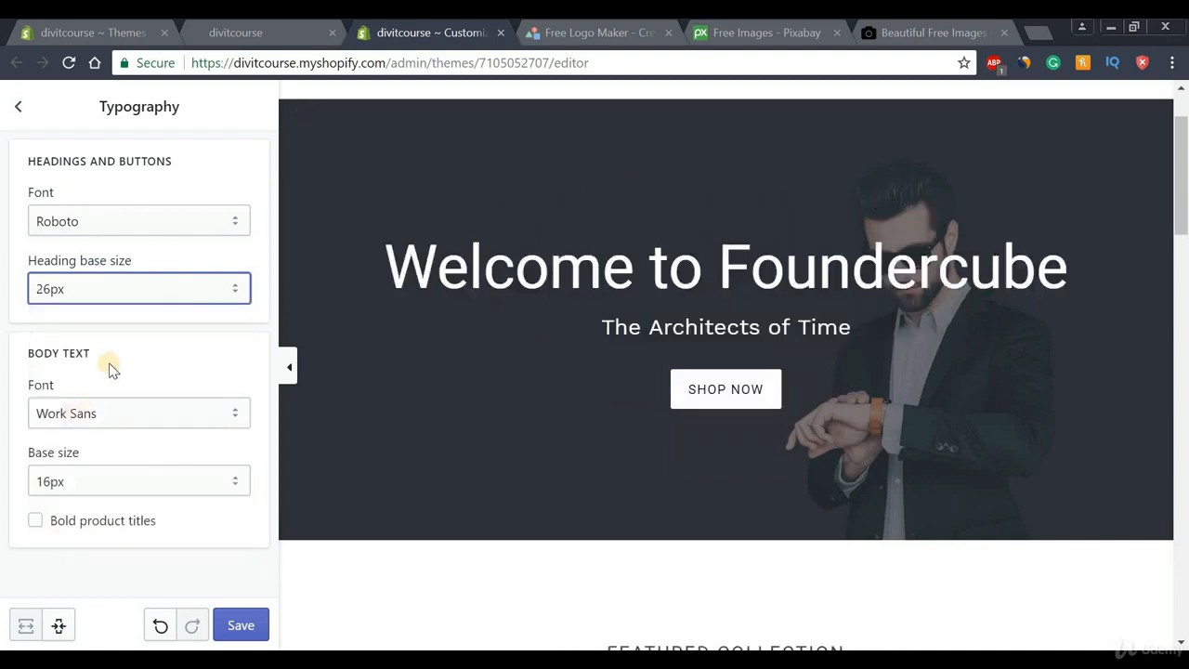
{"action": "left_click", "coordinate": [107, 416]}
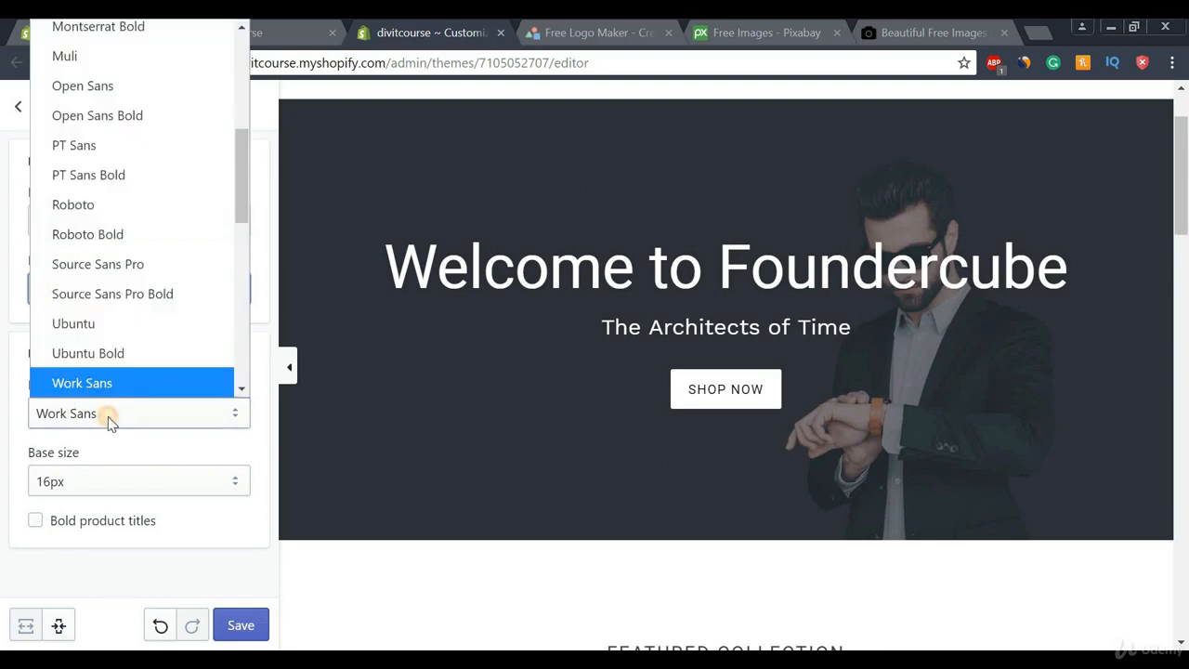
{"action": "left_click", "coordinate": [107, 418]}
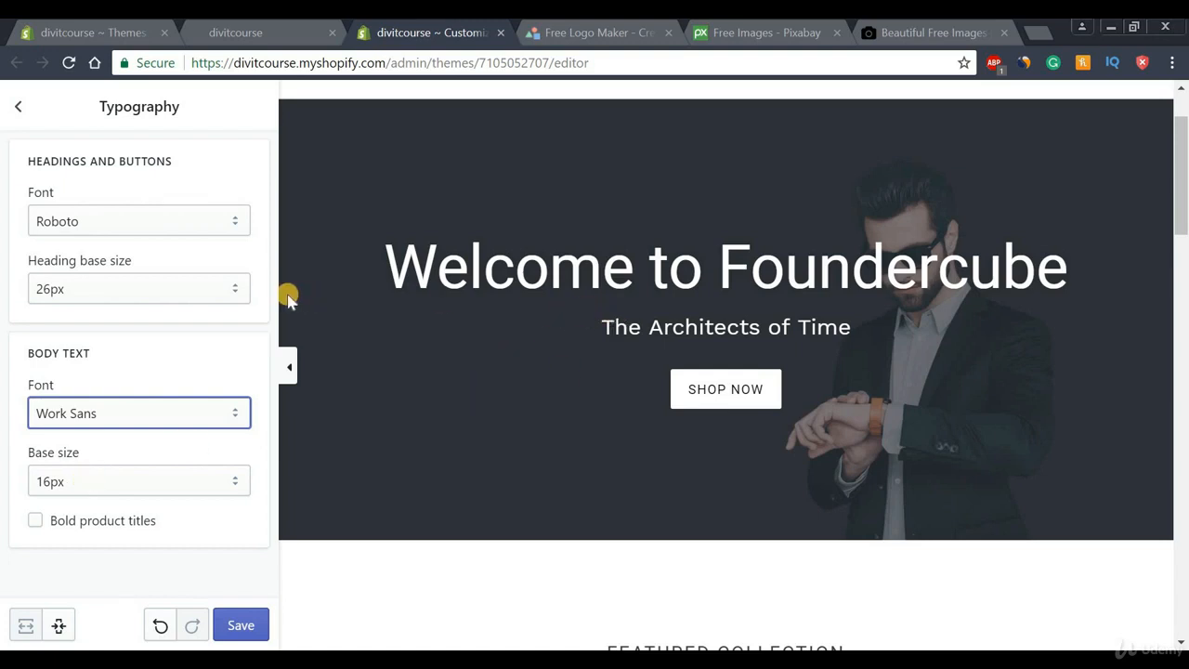
{"action": "left_click", "coordinate": [160, 626]}
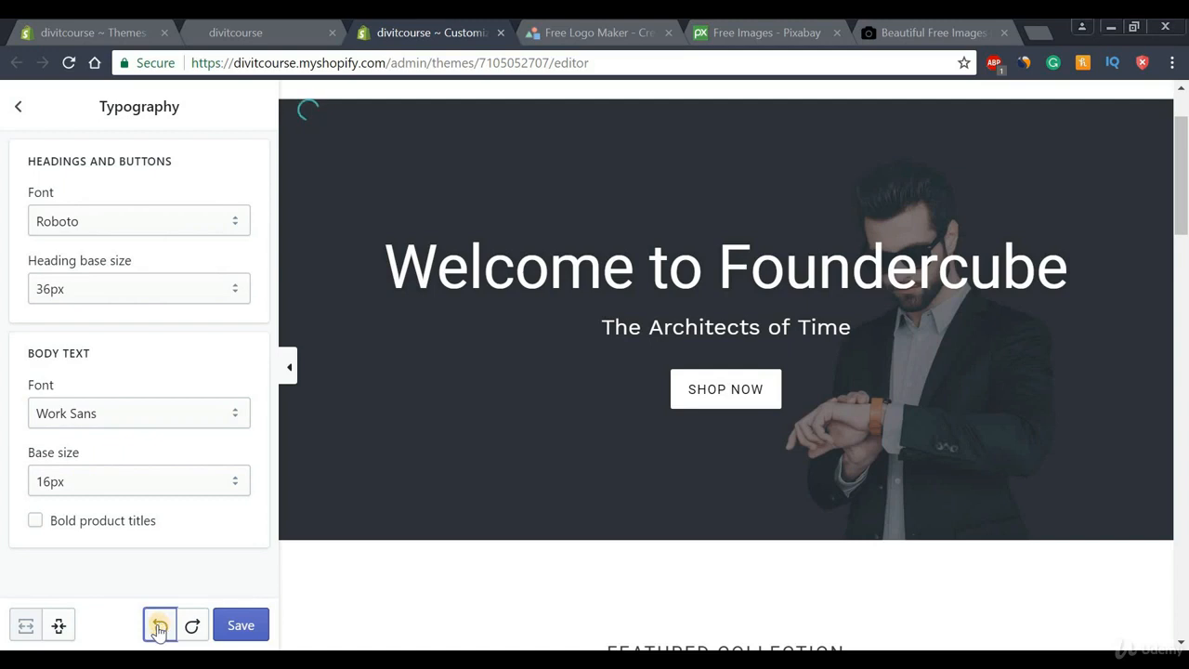
{"action": "left_click", "coordinate": [160, 628]}
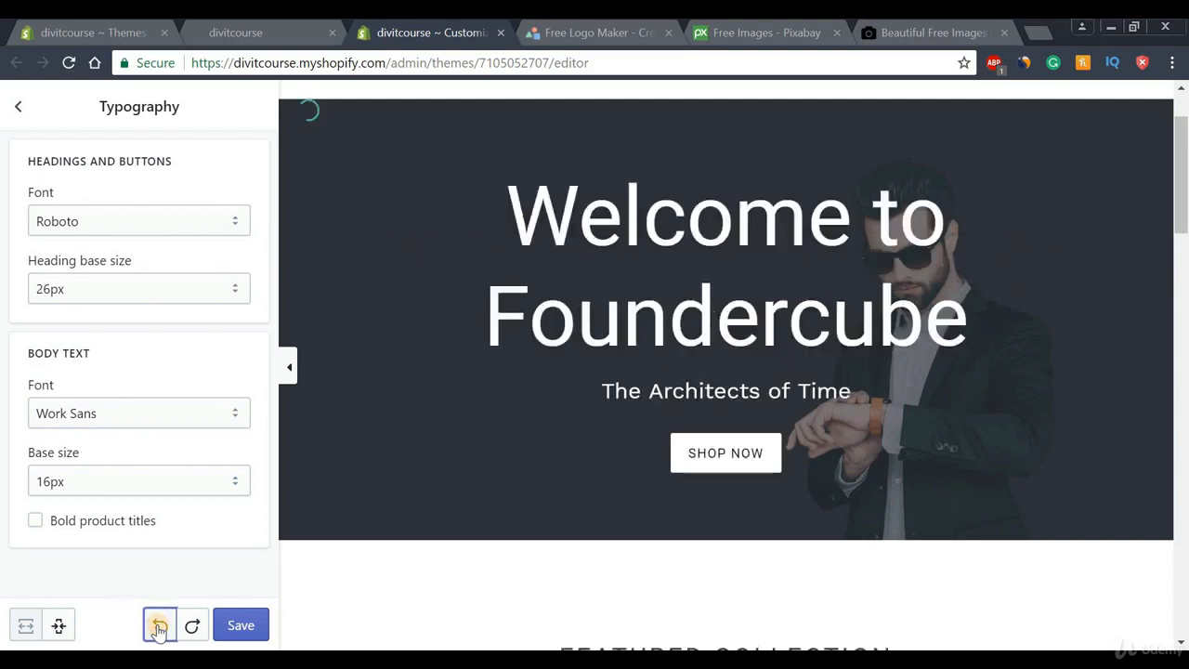
{"action": "left_click", "coordinate": [159, 628]}
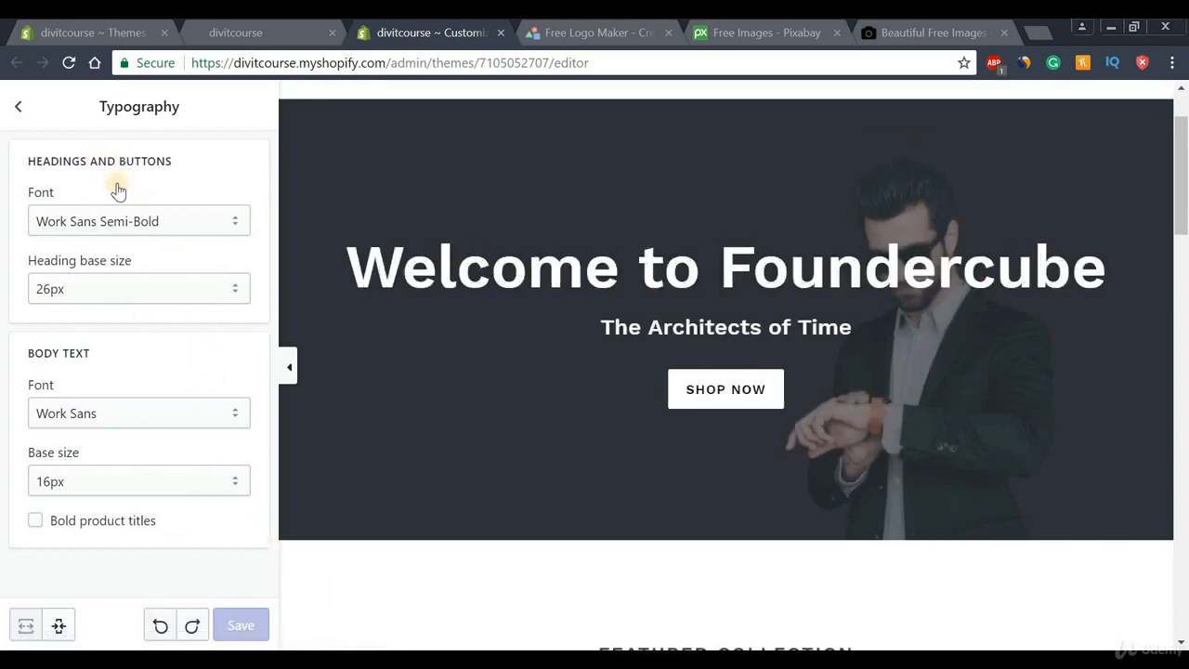
{"action": "left_click", "coordinate": [18, 106]}
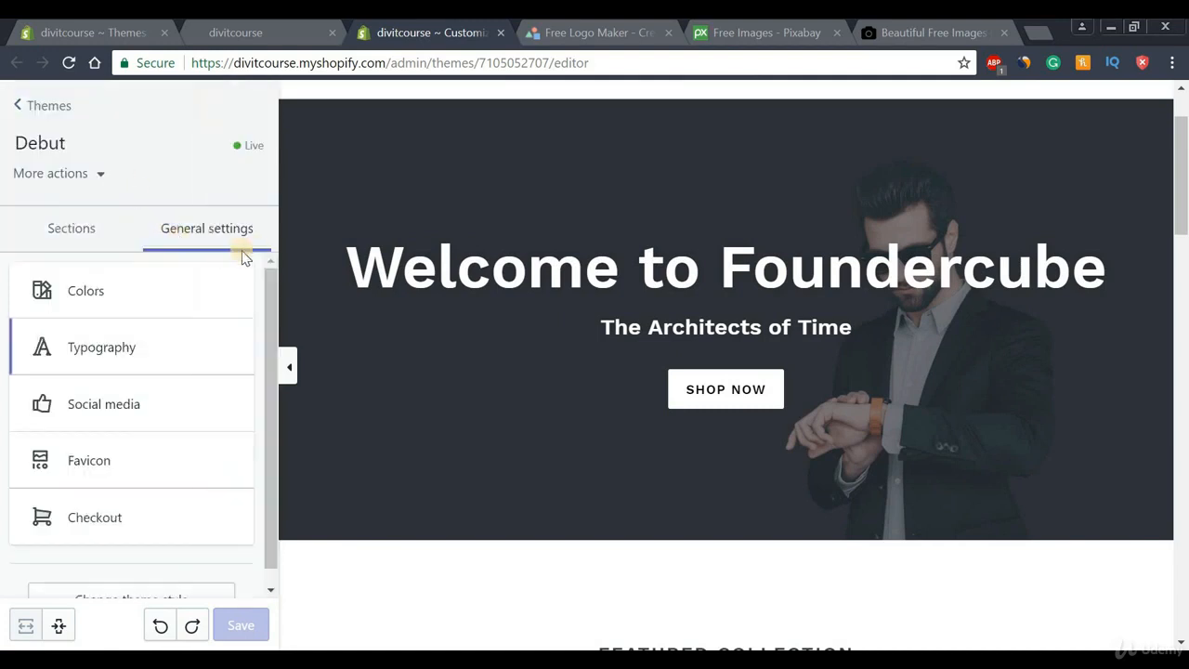
From the Sections list, open the Featured collection section with the preview scrolled to the top
{"action": "left_click", "coordinate": [72, 234]}
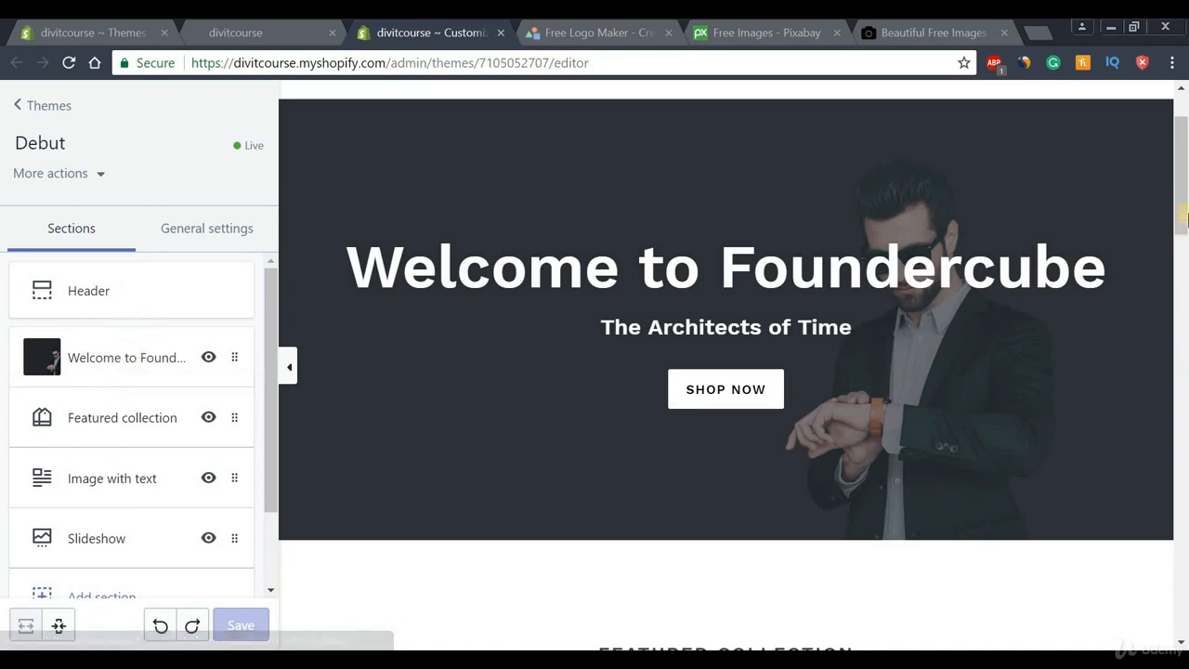
{"action": "scroll", "coordinate": [1184, 158], "scroll_direction": "up", "scroll_amount": 2}
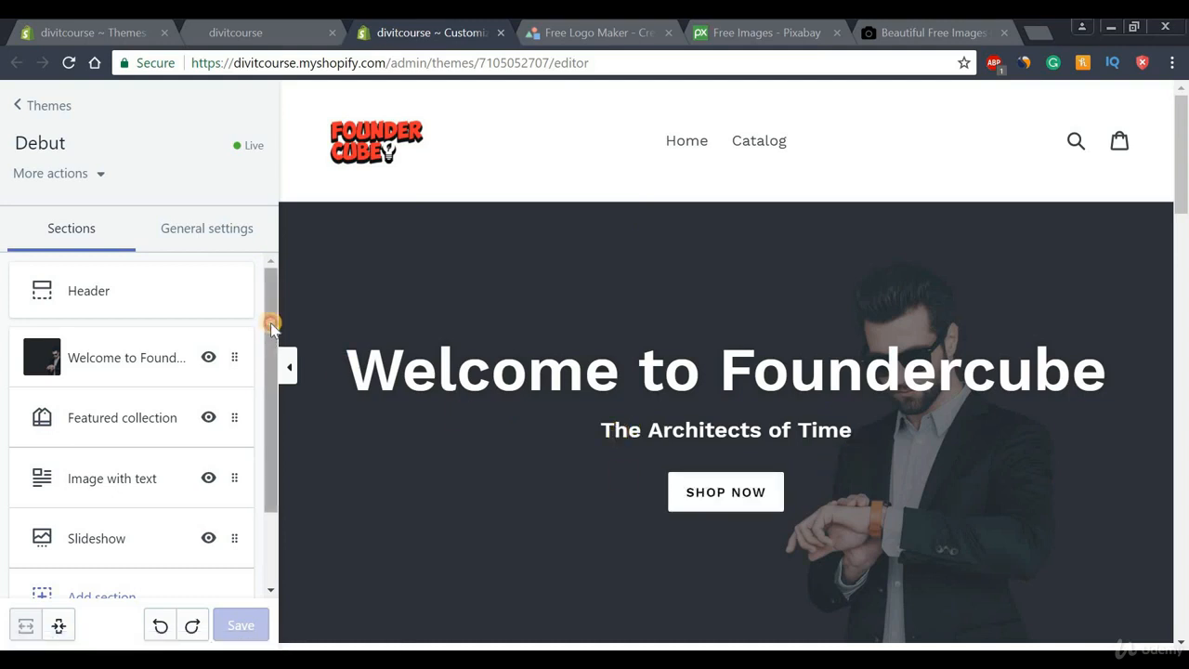
{"action": "left_click_drag", "start_coordinate": [269, 324], "coordinate": [269, 380]}
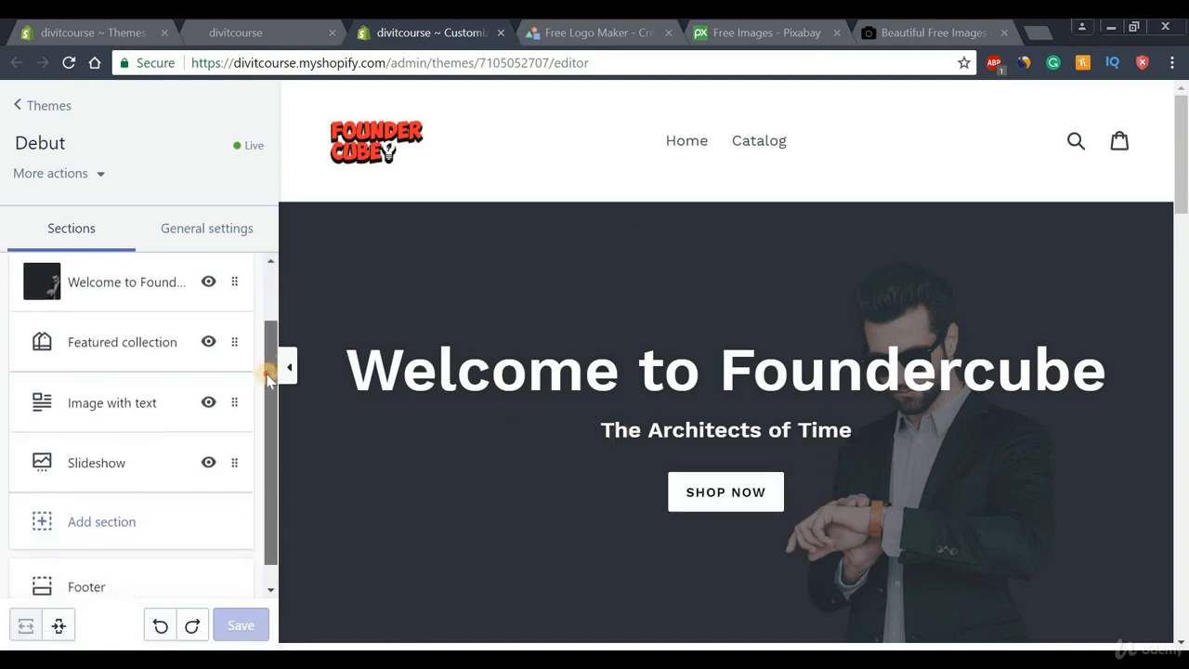
{"action": "left_click", "coordinate": [140, 346]}
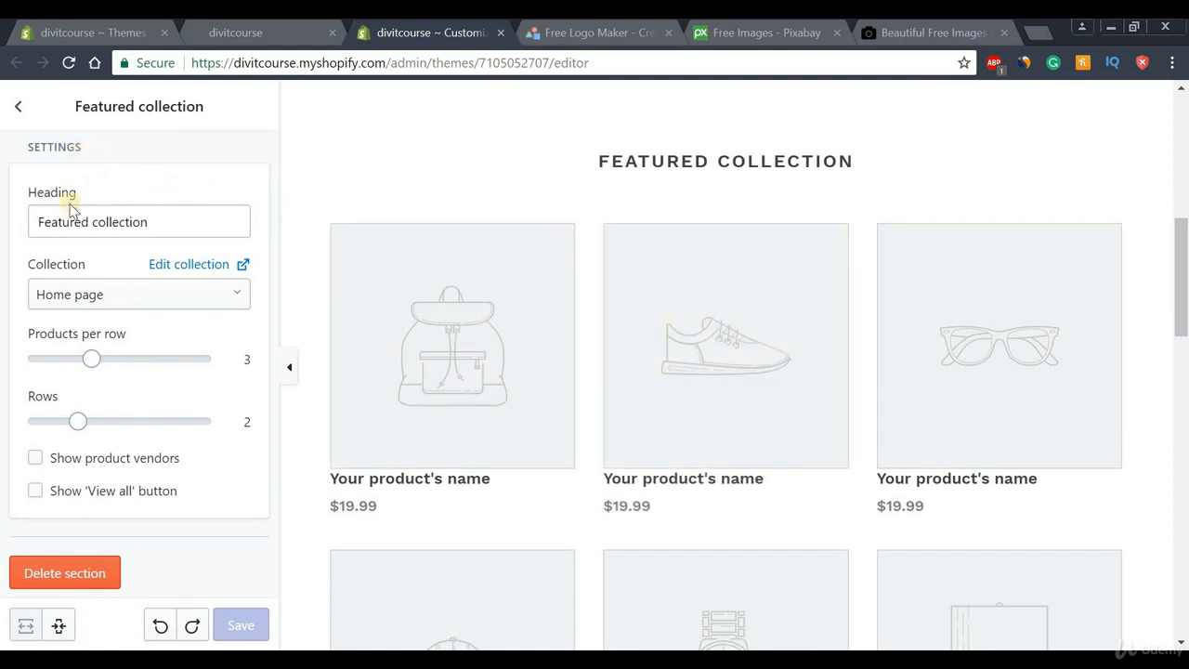
Set Featured collection to 3 products per row and 1 row, leaving the heading unchanged
{"action": "left_click_drag", "start_coordinate": [40, 223], "coordinate": [180, 222]}
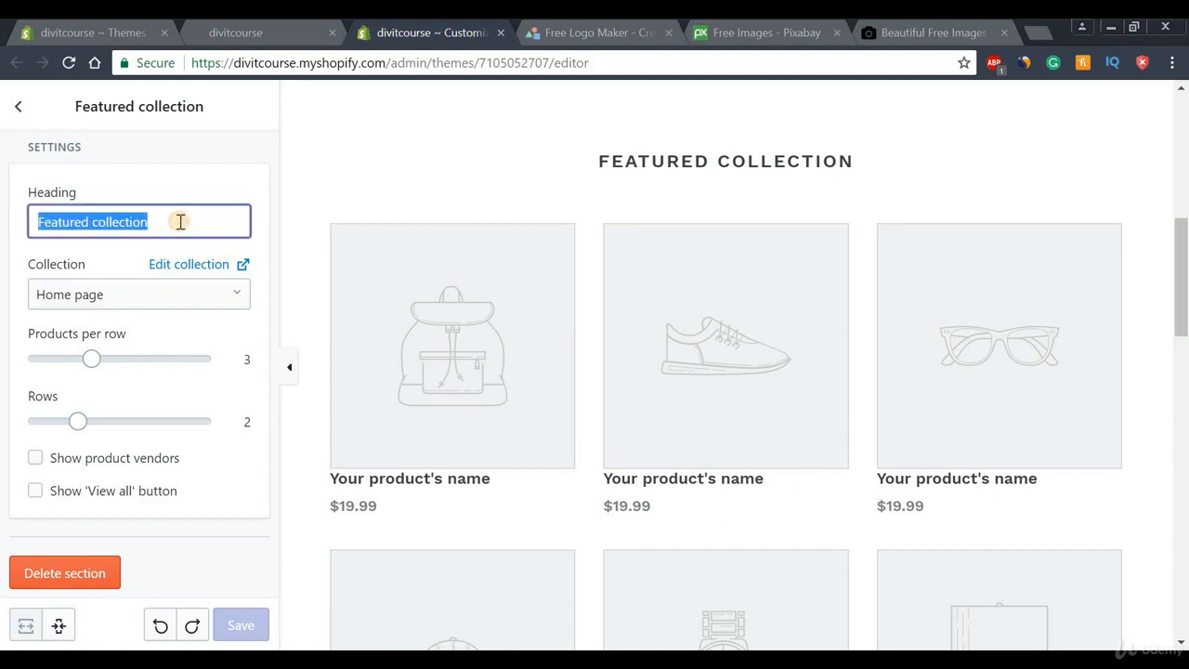
{"action": "left_click", "coordinate": [180, 222]}
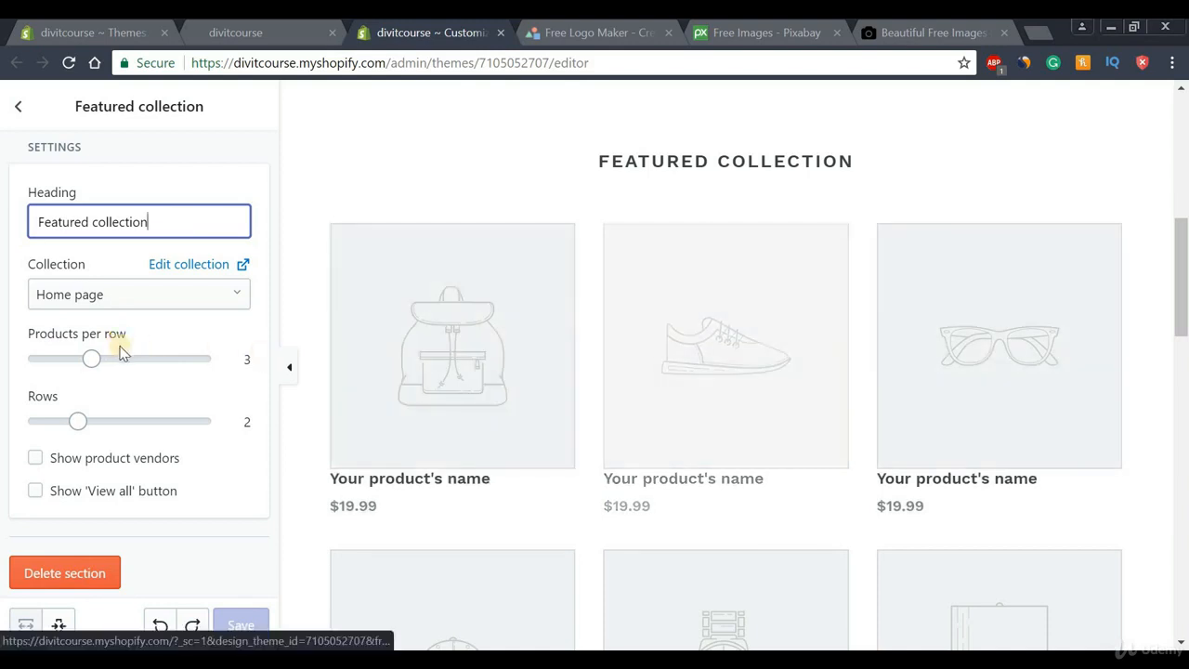
{"action": "left_click_drag", "start_coordinate": [91, 359], "coordinate": [207, 360]}
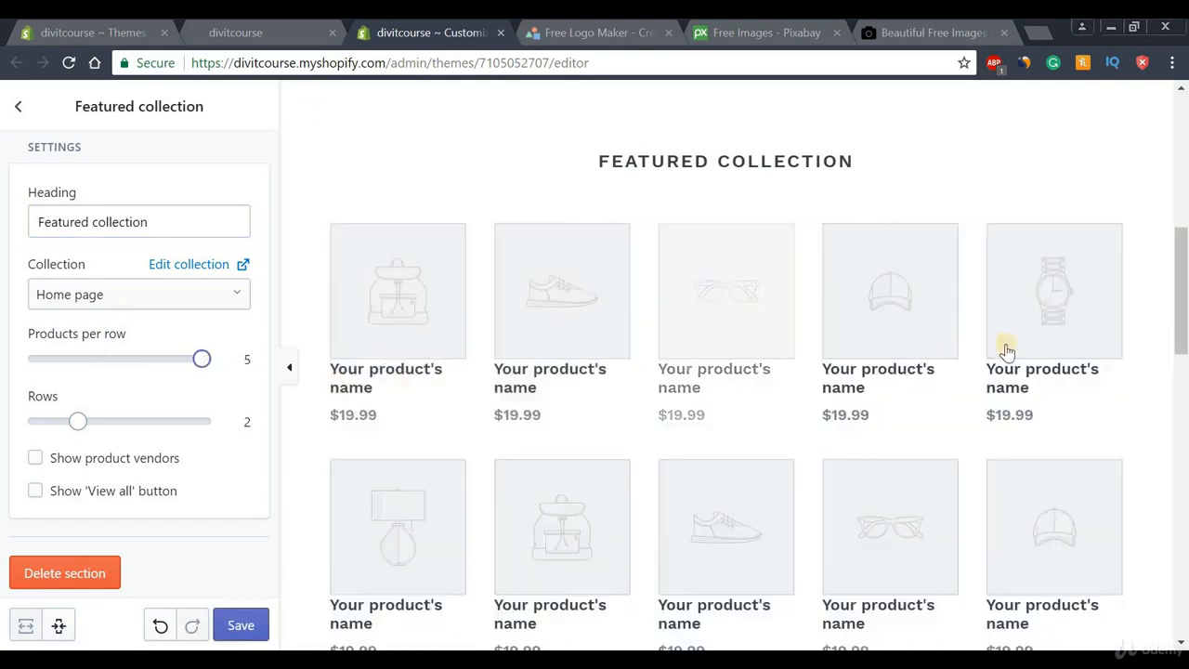
{"action": "left_click", "coordinate": [46, 359]}
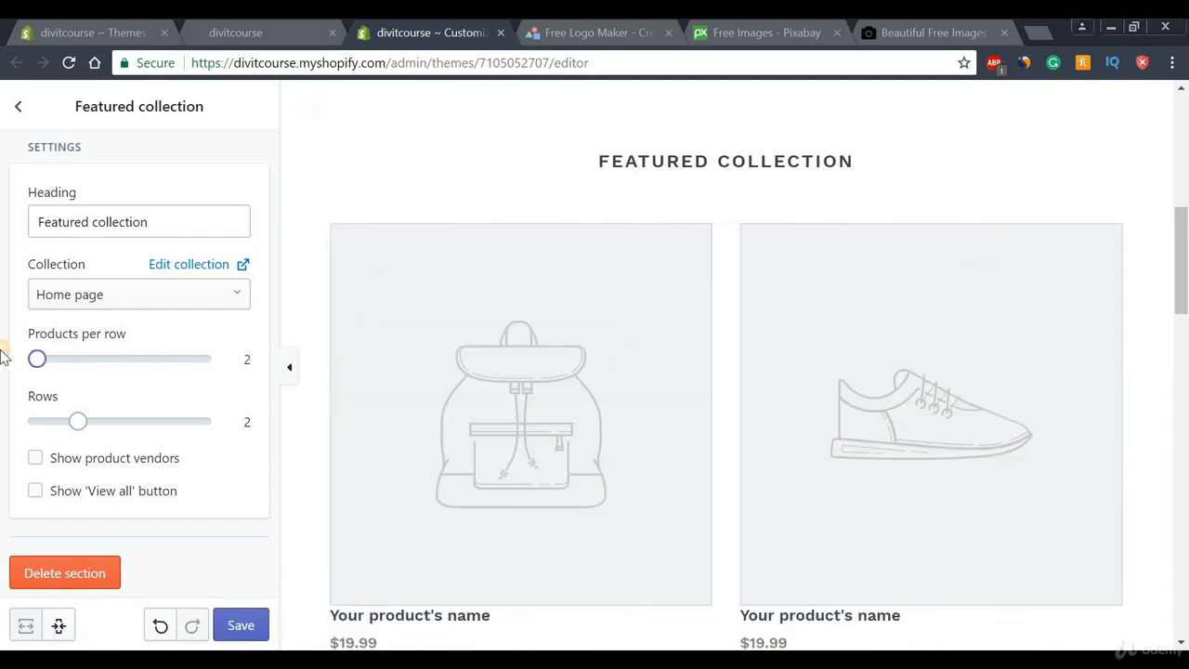
{"action": "left_click", "coordinate": [66, 362]}
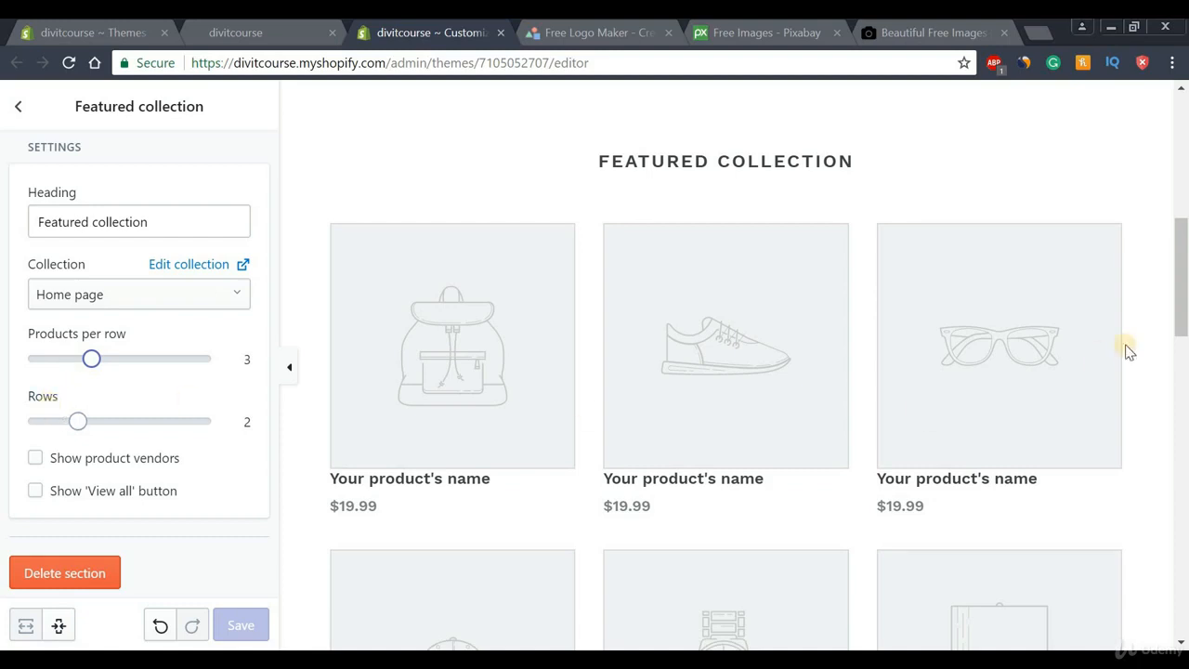
{"action": "left_click_drag", "start_coordinate": [1184, 288], "coordinate": [1184, 319]}
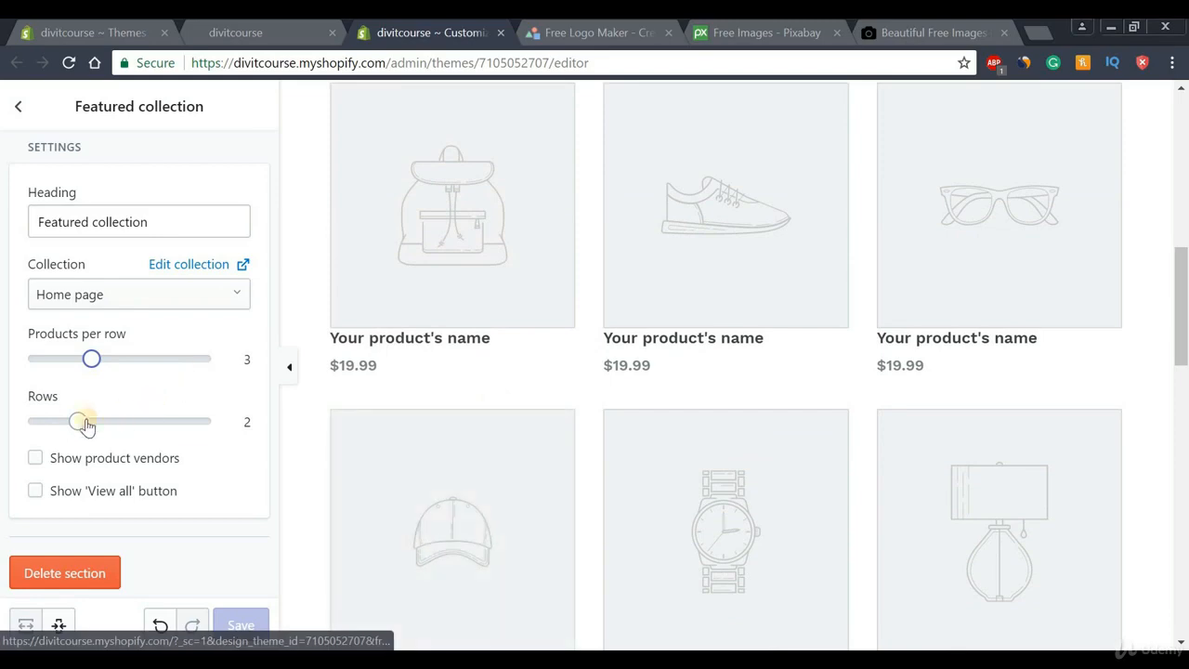
{"action": "left_click", "coordinate": [194, 422]}
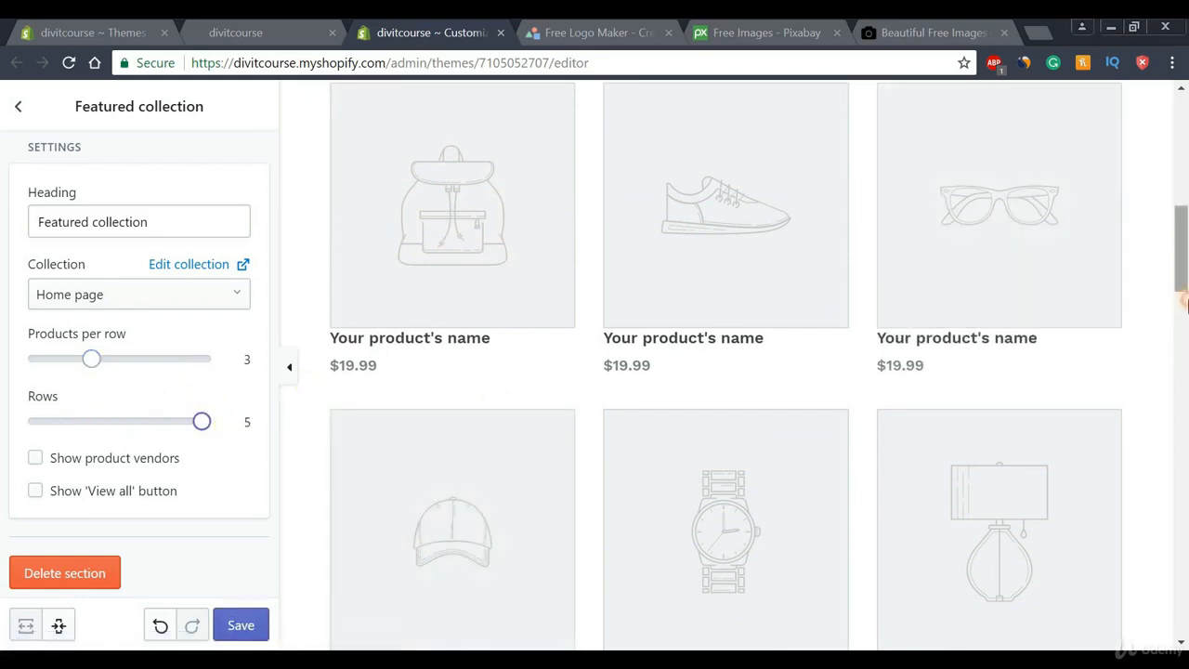
{"action": "left_click_drag", "start_coordinate": [1182, 270], "coordinate": [1184, 199]}
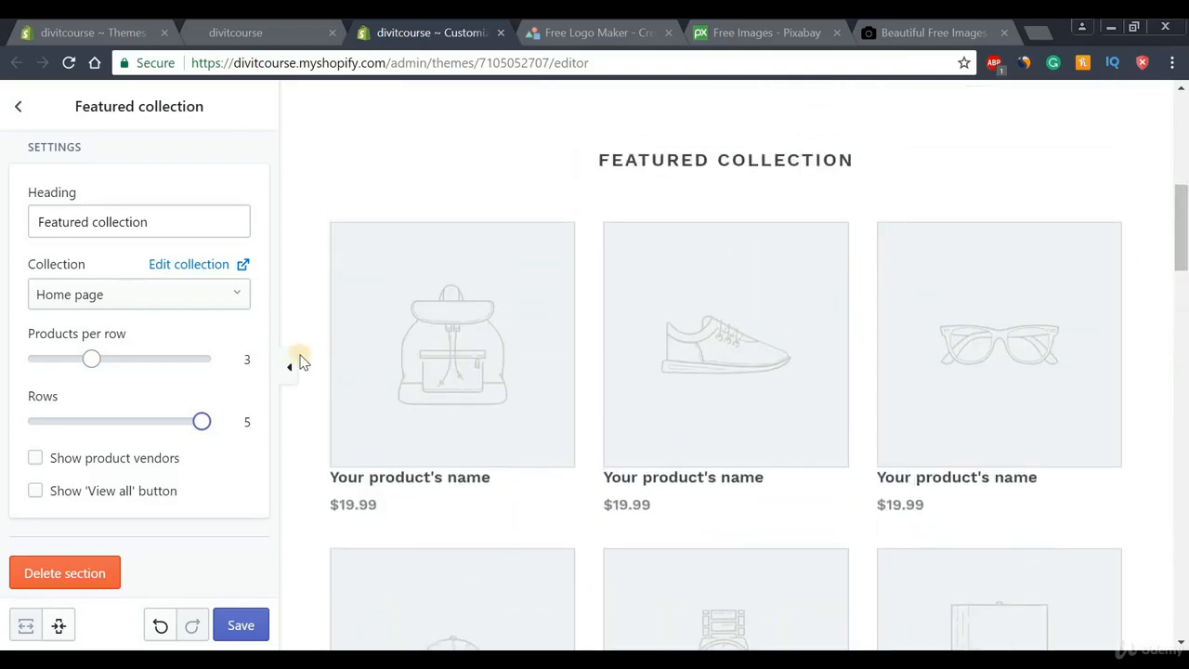
{"action": "left_click_drag", "start_coordinate": [80, 420], "coordinate": [32, 417]}
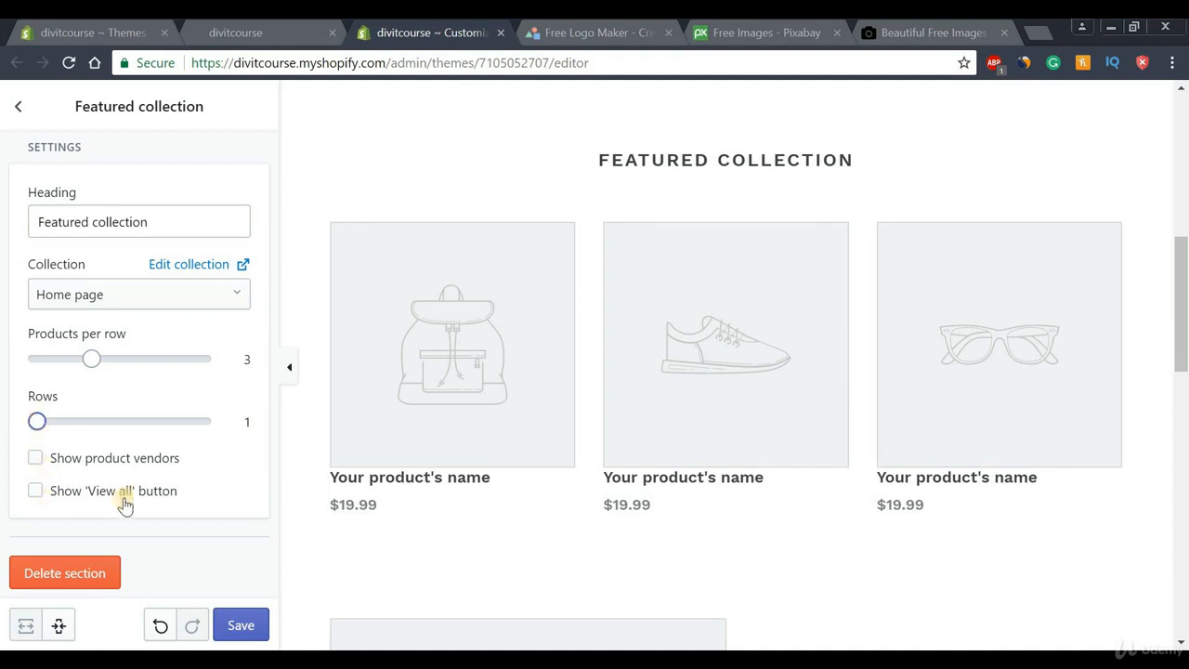
Enable the View all button, save the Featured collection, and return to the sections list
{"action": "left_click", "coordinate": [35, 500]}
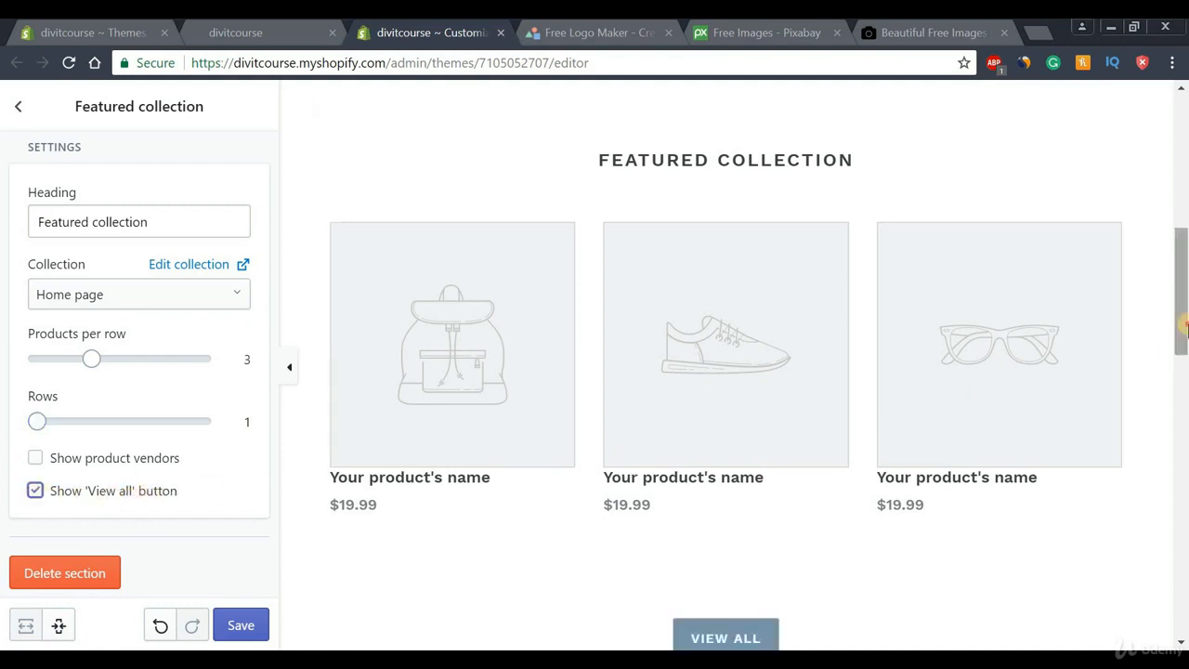
{"action": "left_click_drag", "start_coordinate": [1182, 323], "coordinate": [1183, 361]}
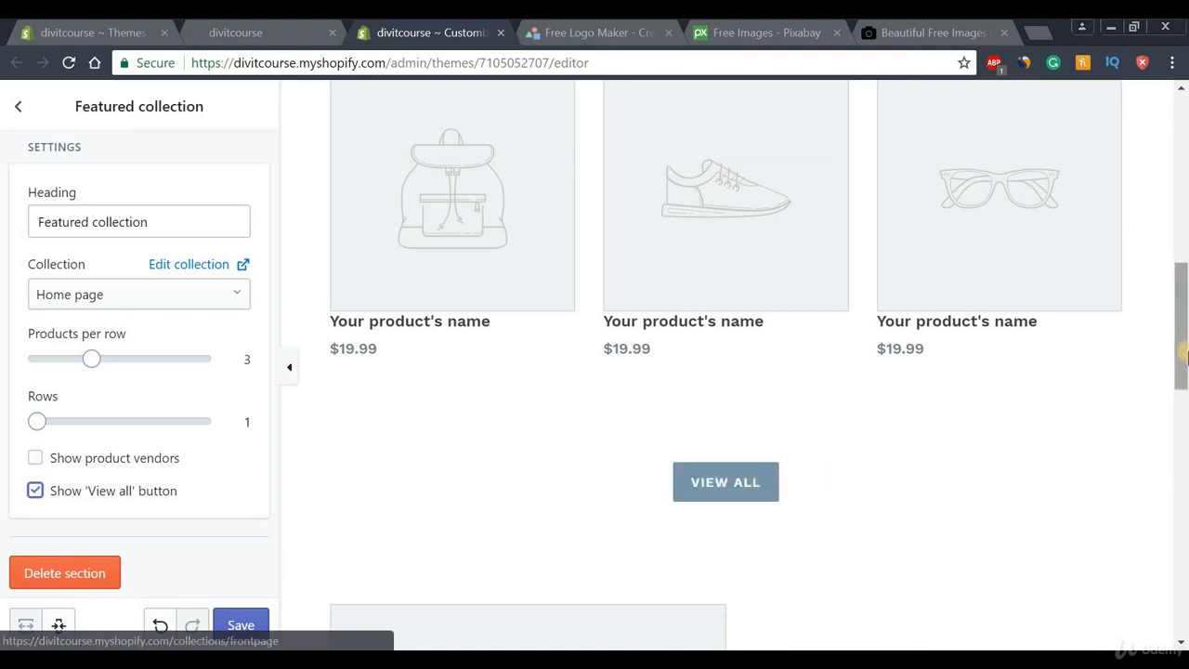
{"action": "left_click_drag", "start_coordinate": [1183, 343], "coordinate": [1183, 292]}
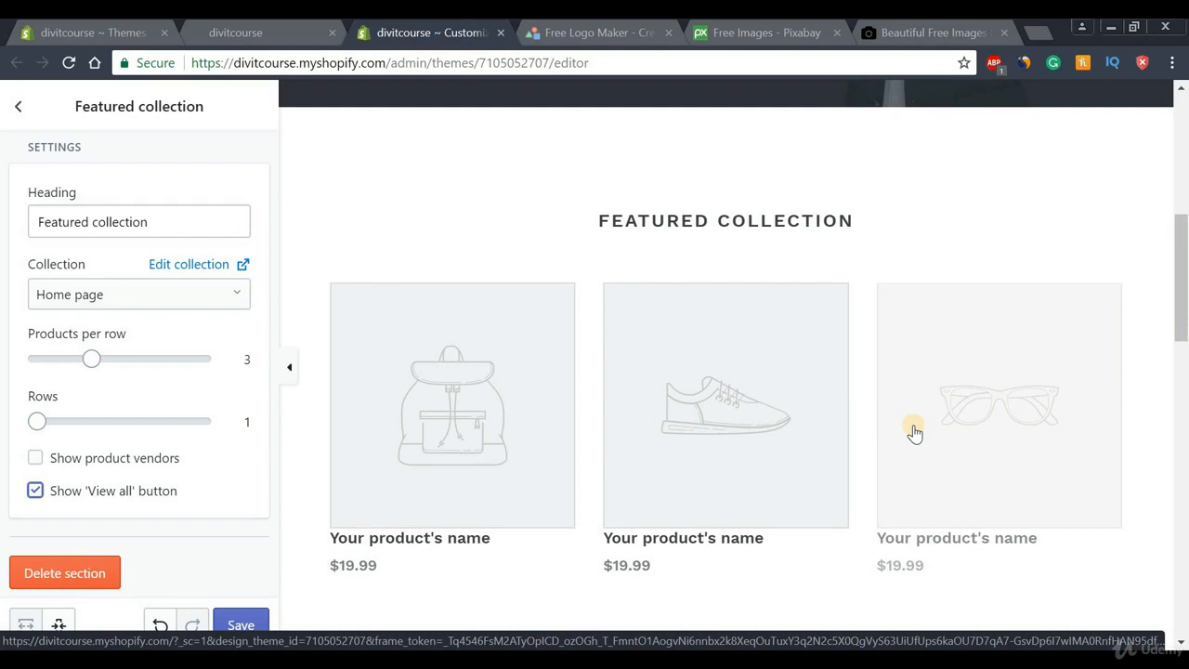
{"action": "left_click", "coordinate": [232, 627]}
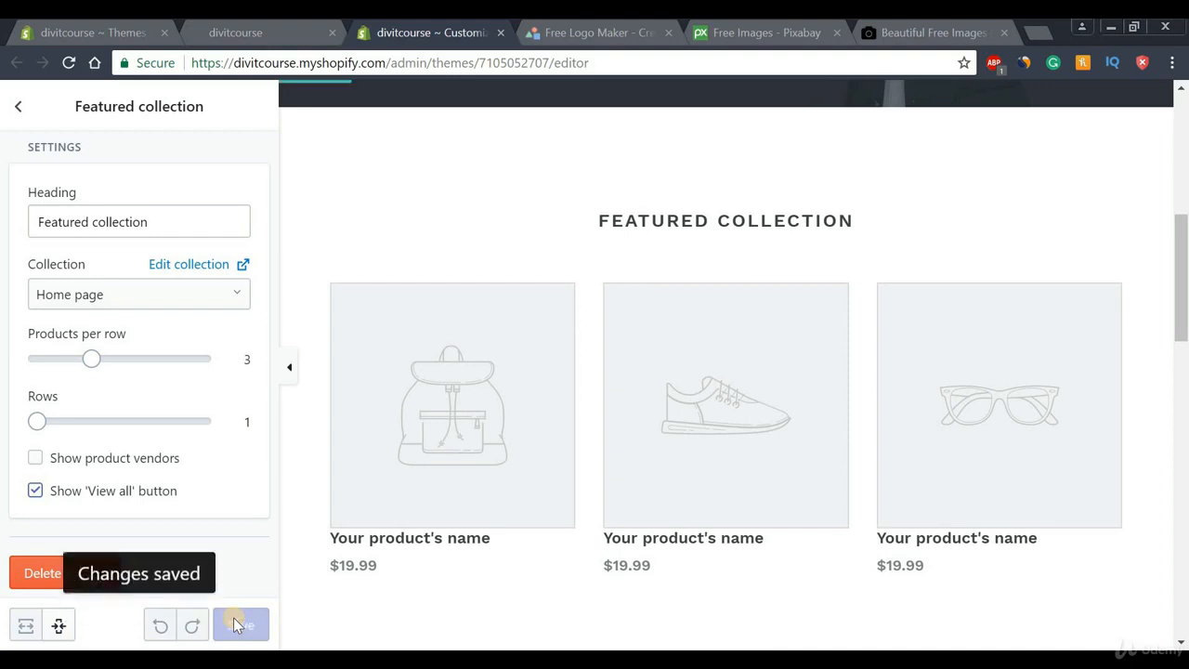
{"action": "left_click", "coordinate": [18, 113]}
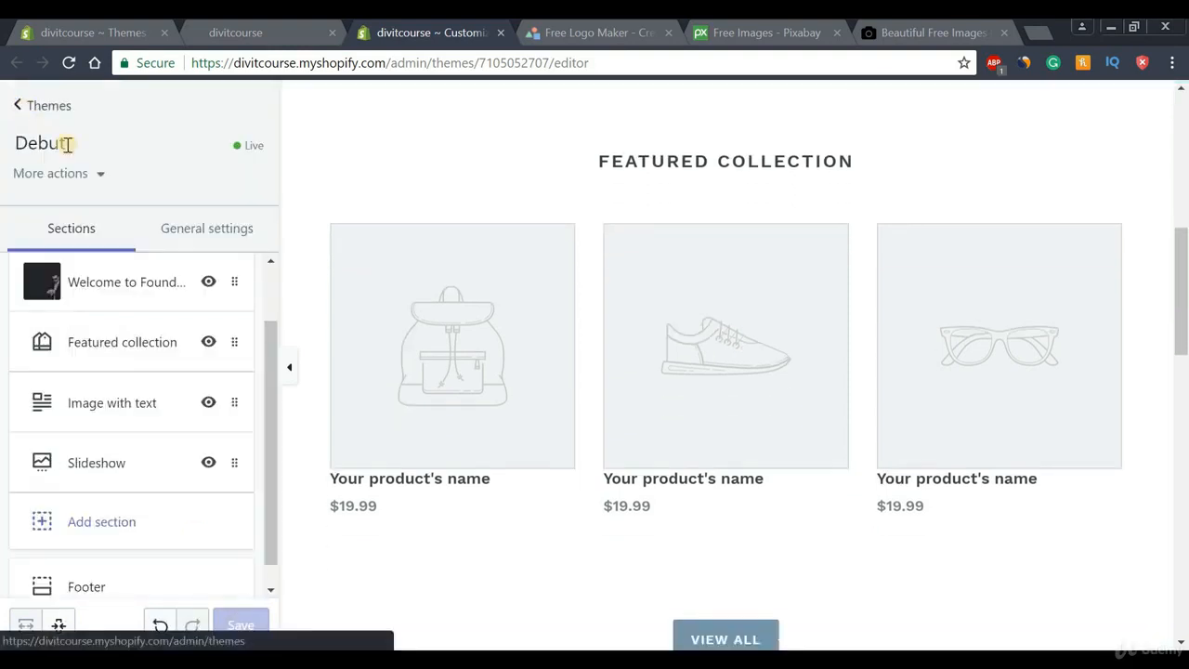
Set the Image with text section's image to the hands-fastening-a-wristwatch photo
{"action": "left_click", "coordinate": [104, 406]}
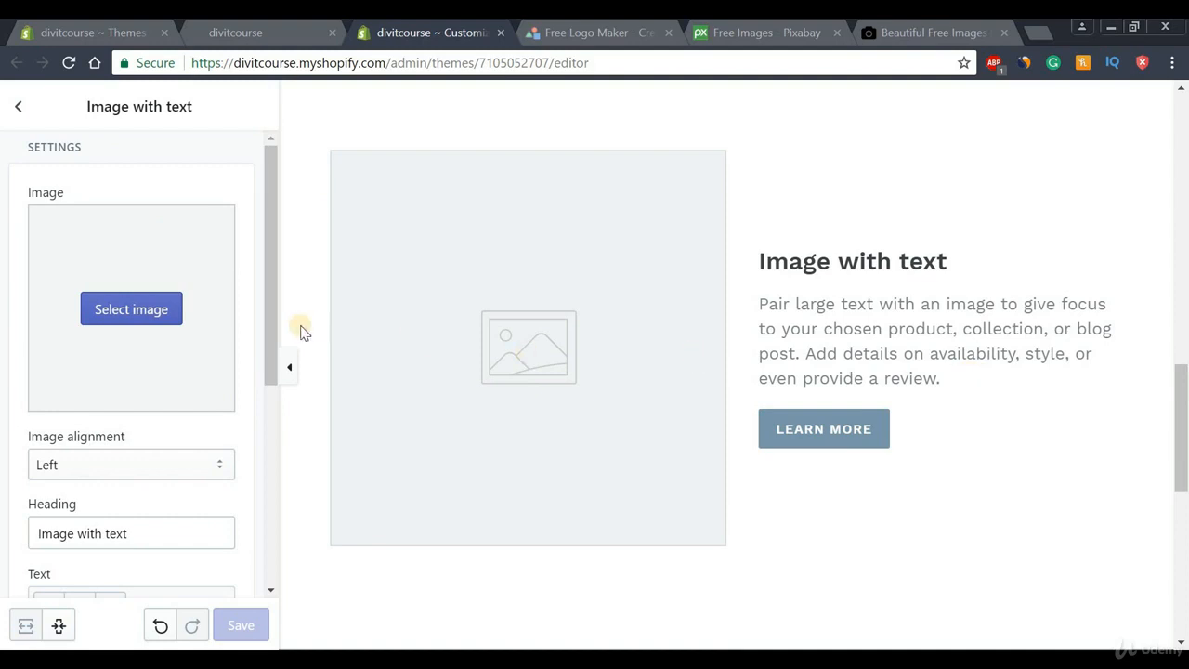
{"action": "left_click", "coordinate": [159, 313]}
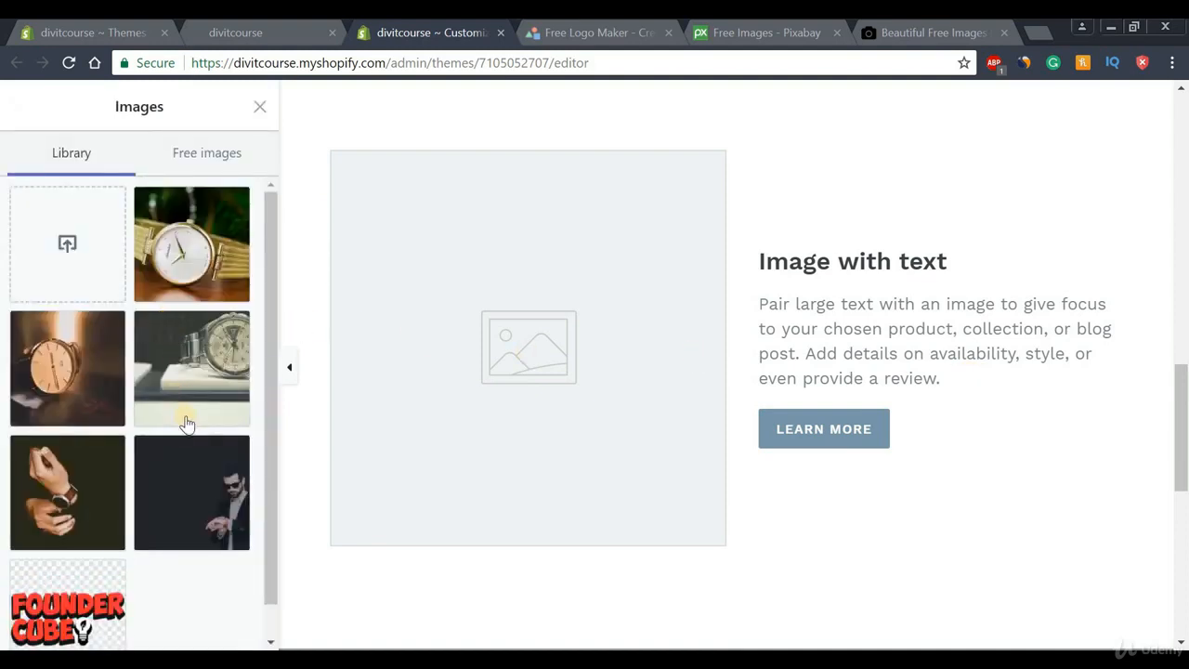
{"action": "left_click", "coordinate": [91, 491]}
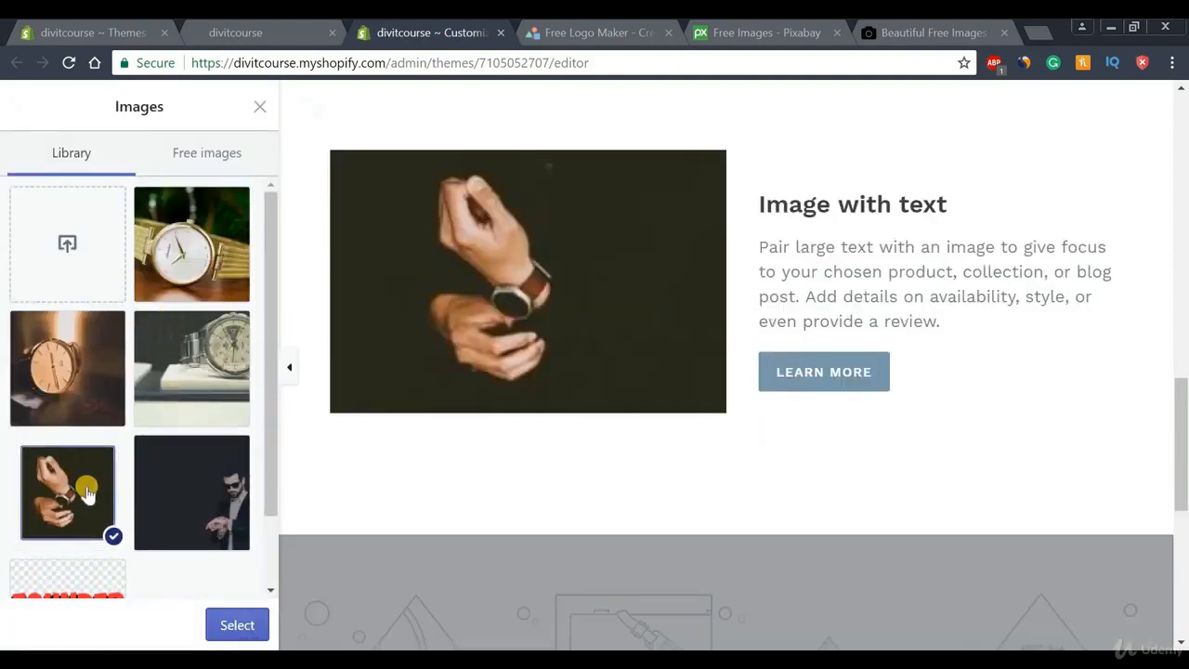
{"action": "left_click", "coordinate": [239, 625]}
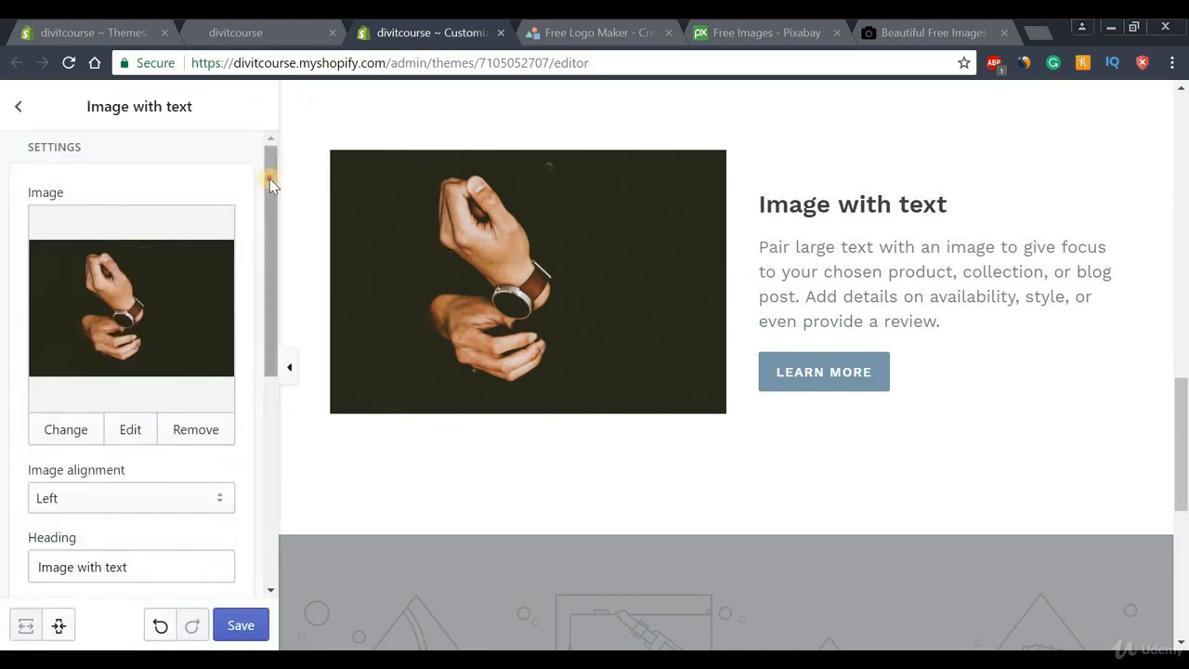
Keep the image aligned Left after trying Right, then save and return to sections
{"action": "left_click_drag", "start_coordinate": [269, 179], "coordinate": [269, 270]}
{"action": "left_click", "coordinate": [147, 319]}
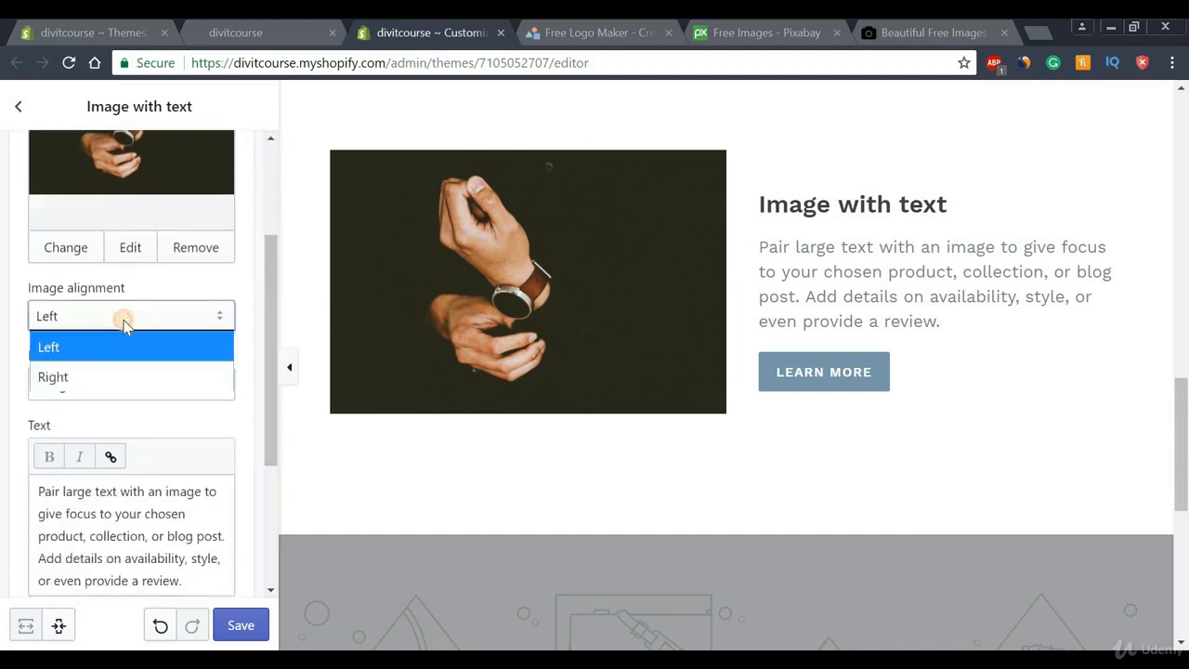
{"action": "left_click", "coordinate": [76, 378]}
{"action": "left_click", "coordinate": [92, 318]}
{"action": "left_click", "coordinate": [80, 345]}
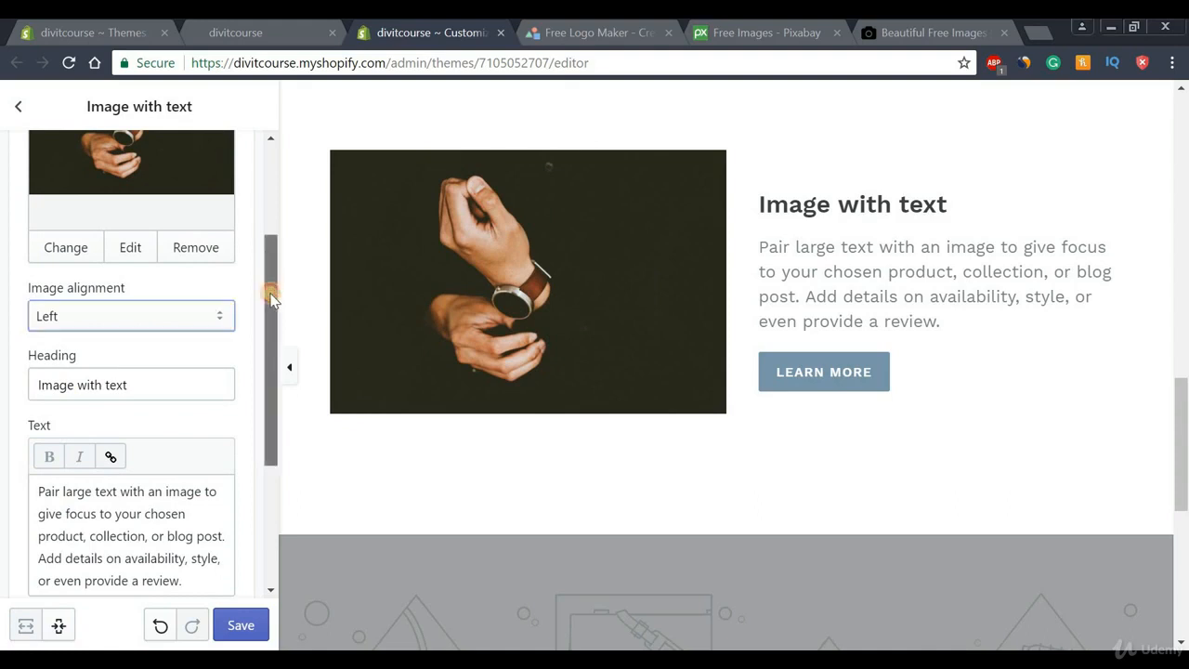
{"action": "scroll", "coordinate": [233, 311], "scroll_direction": "down", "scroll_amount": 1}
{"action": "left_click_drag", "start_coordinate": [193, 316], "coordinate": [21, 319]}
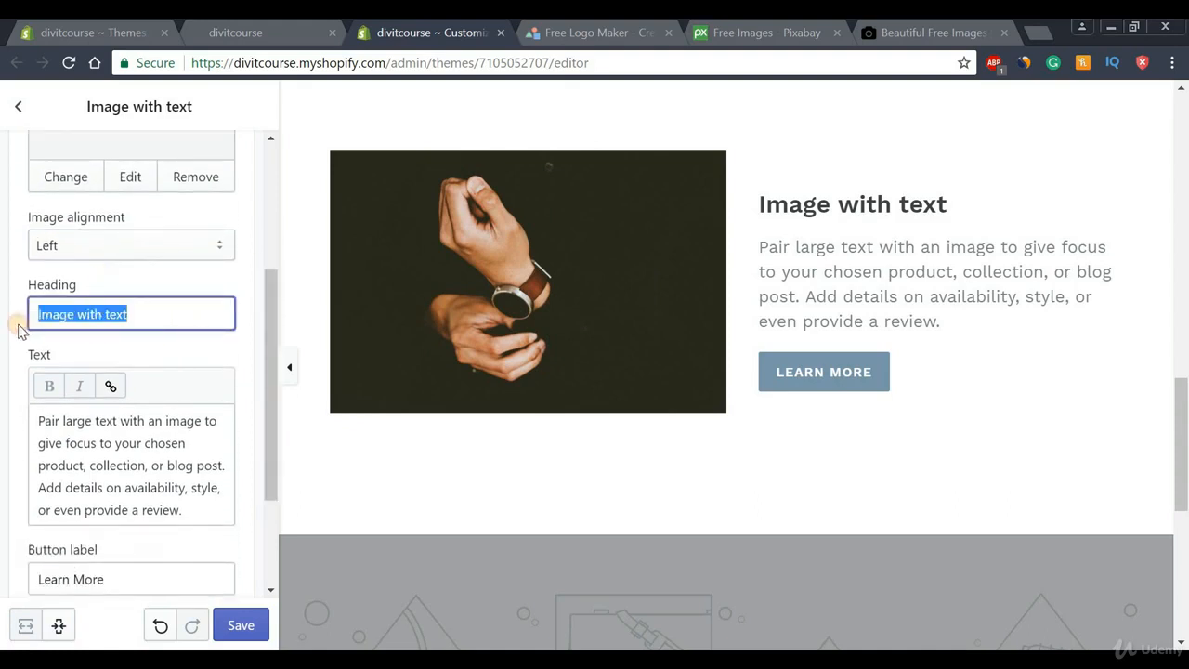
{"action": "left_click", "coordinate": [176, 319]}
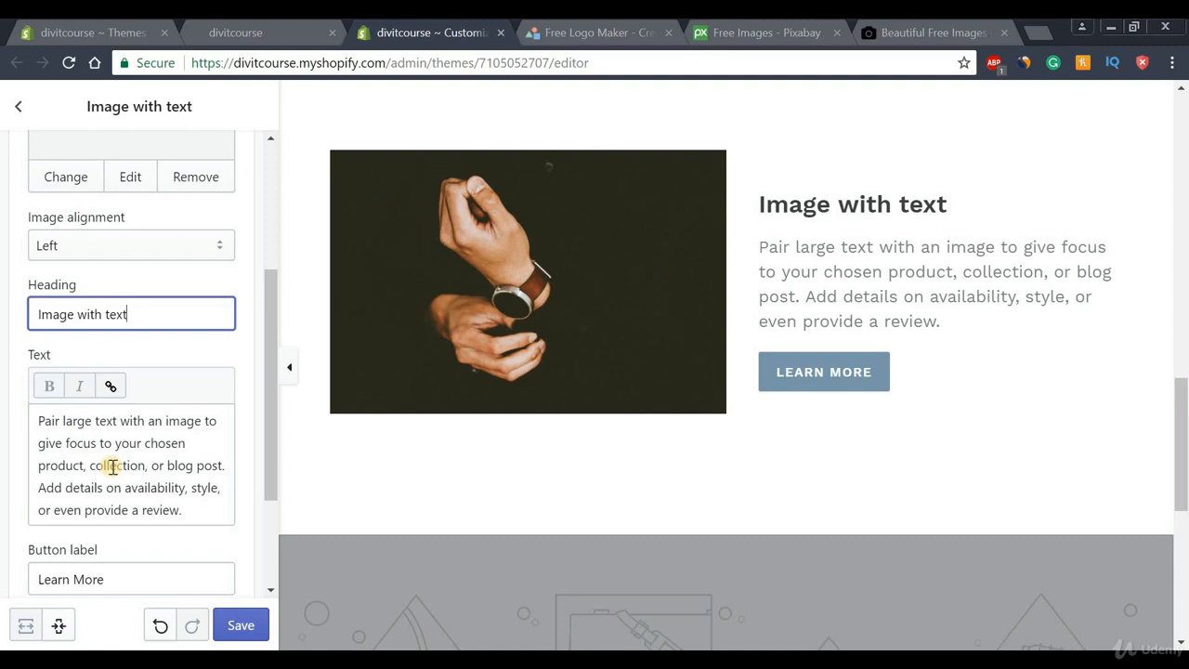
{"action": "left_click_drag", "start_coordinate": [271, 368], "coordinate": [270, 456]}
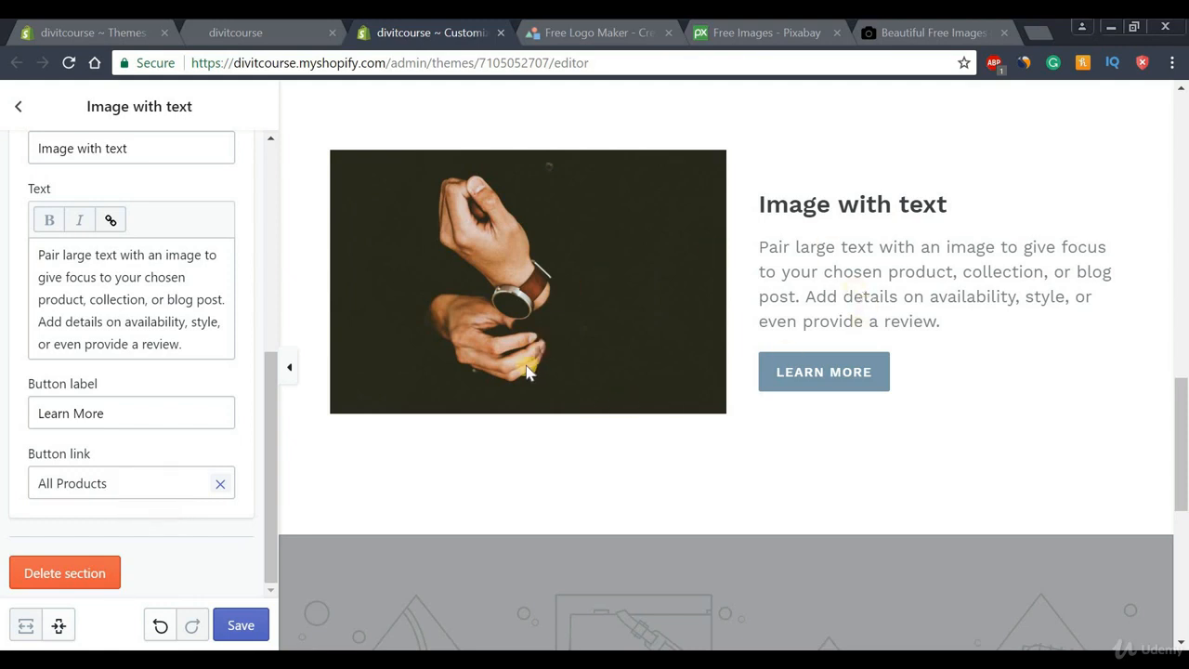
{"action": "left_click", "coordinate": [239, 626]}
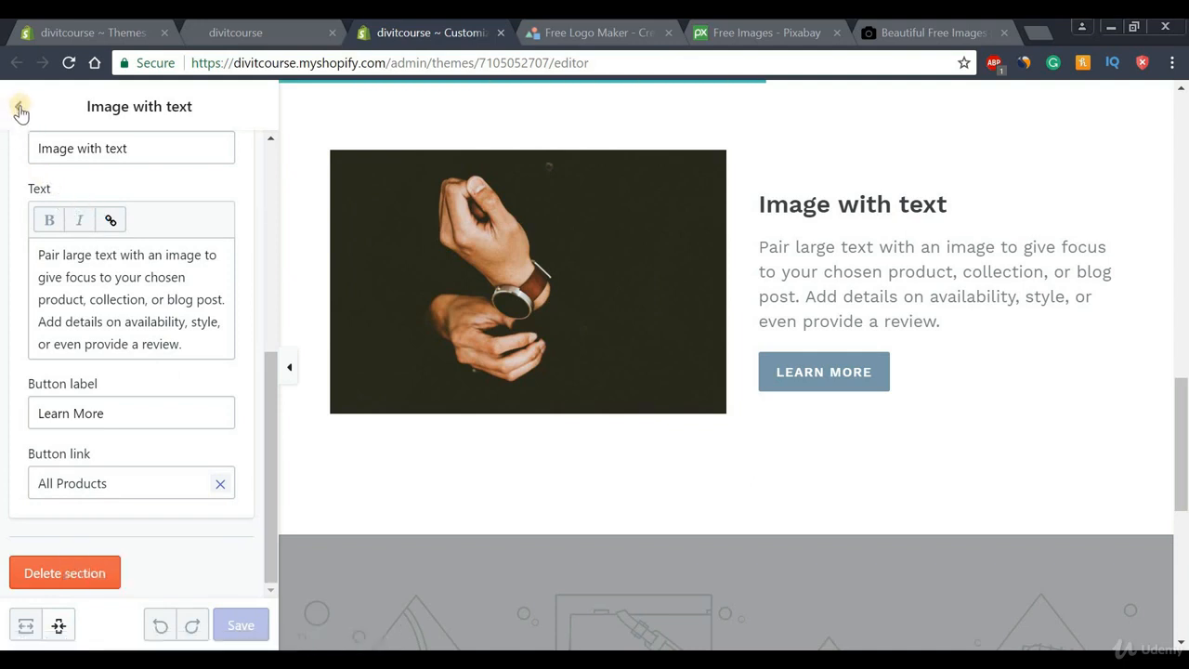
{"action": "left_click", "coordinate": [19, 110]}
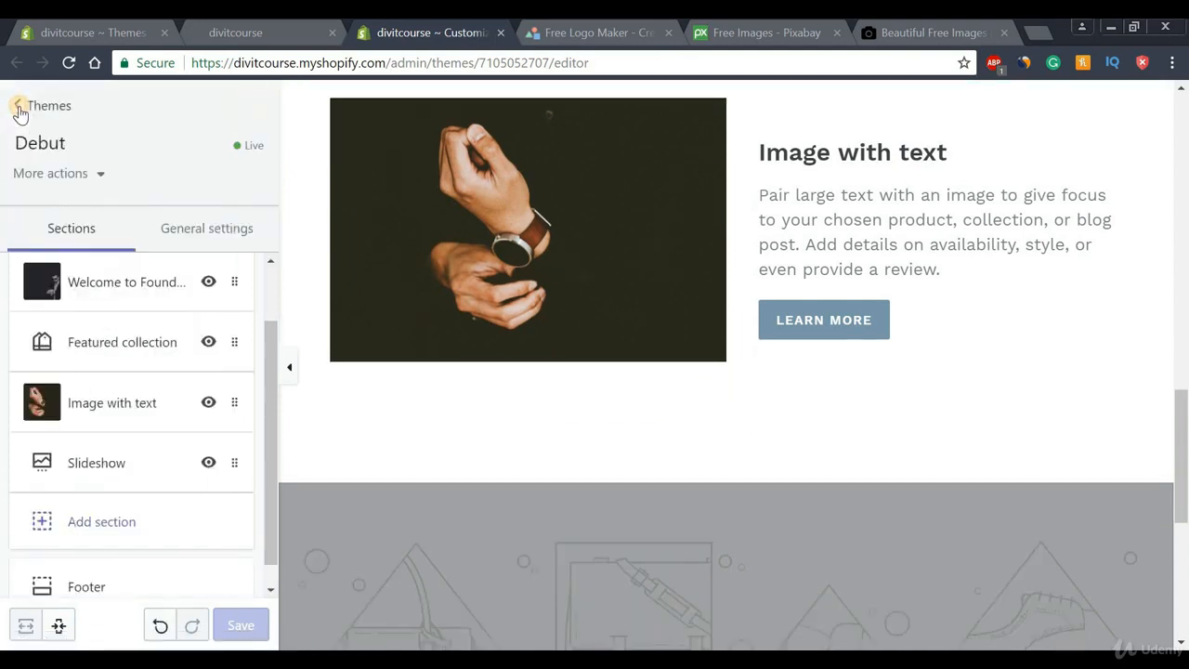
Open Slideshow settings, keeping 7-second slide changes, Small height and Large text
{"action": "left_click", "coordinate": [91, 472]}
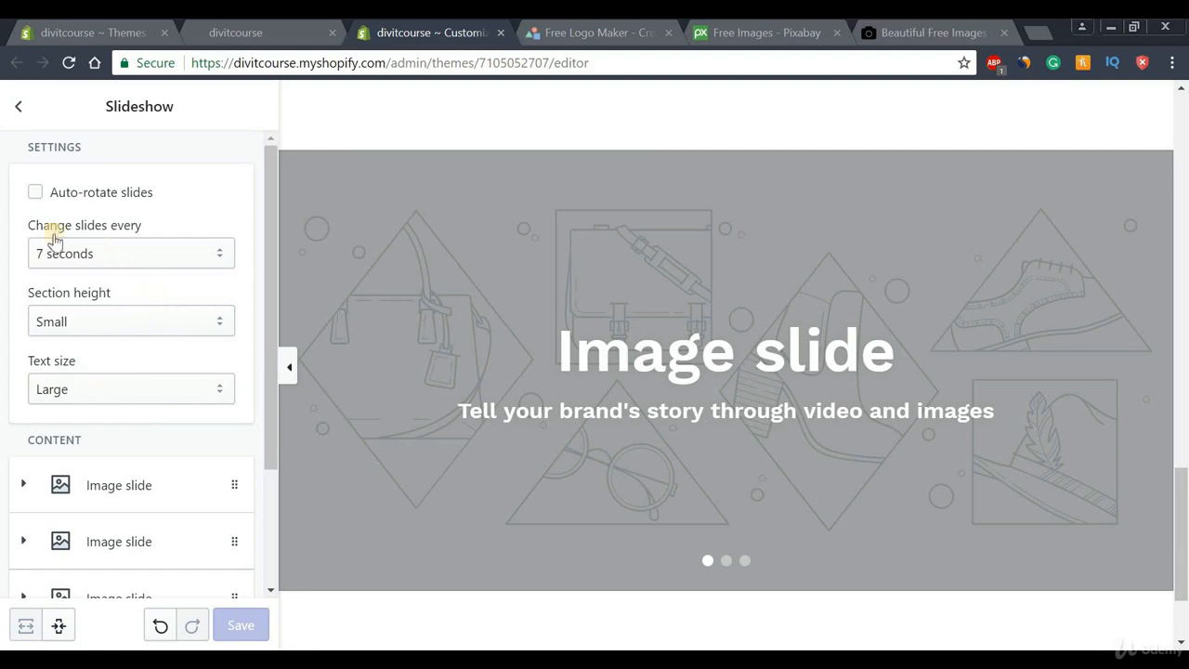
{"action": "left_click", "coordinate": [91, 254]}
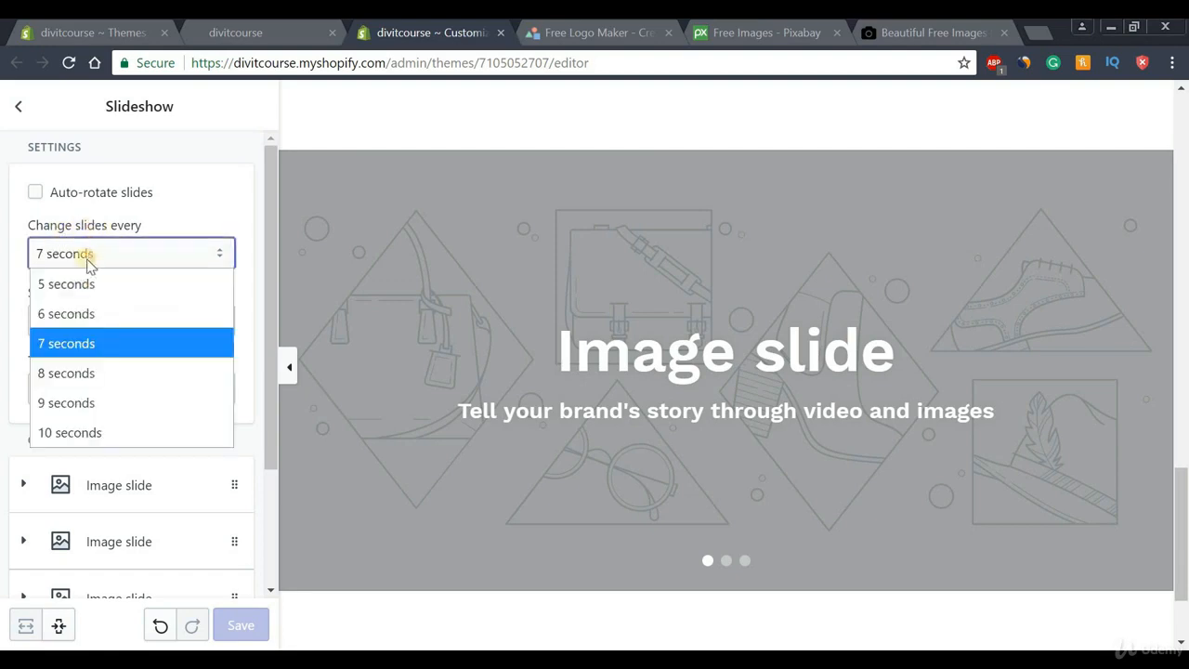
{"action": "left_click", "coordinate": [58, 343]}
{"action": "left_click", "coordinate": [58, 324]}
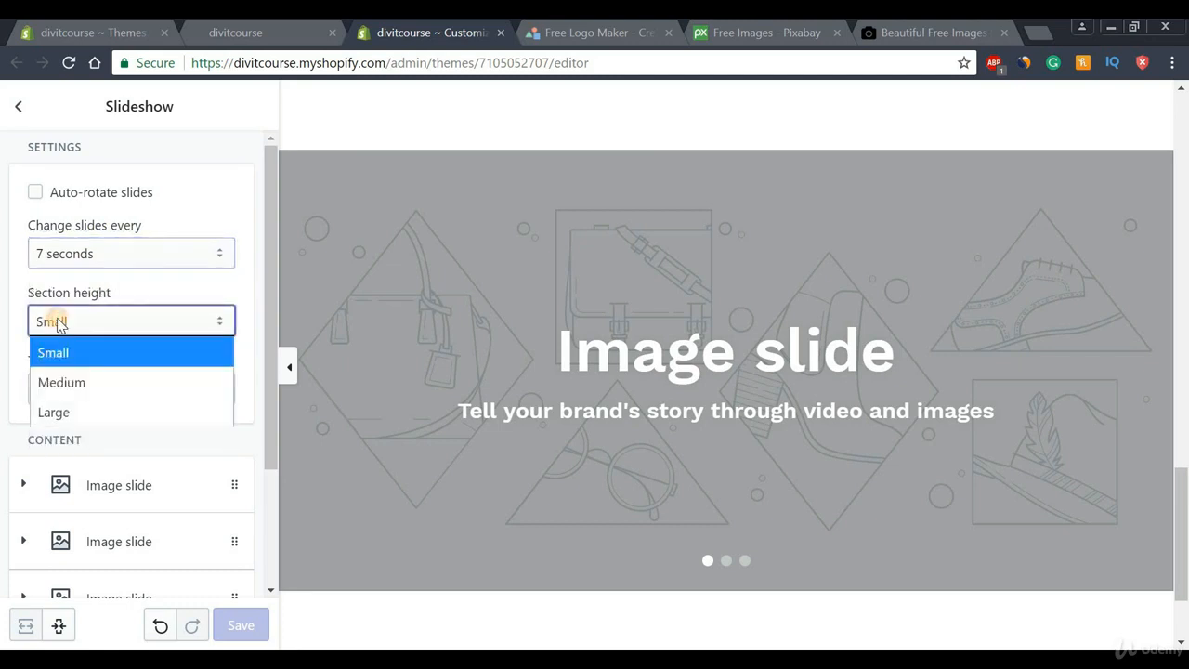
{"action": "left_click", "coordinate": [65, 352]}
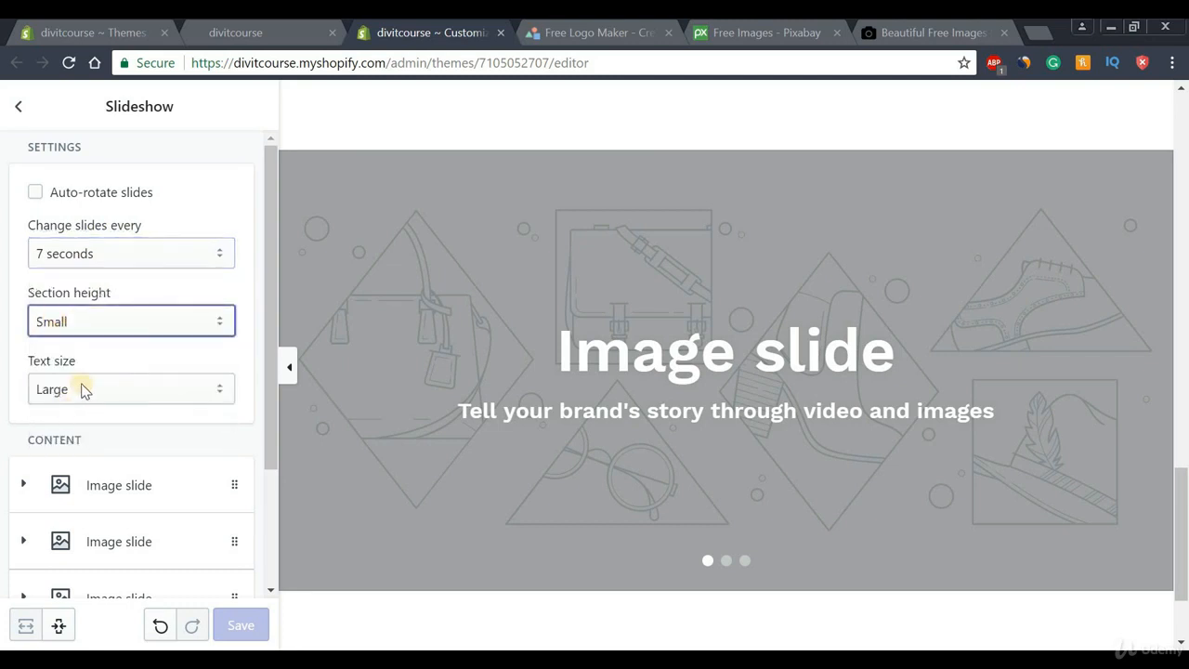
{"action": "left_click", "coordinate": [83, 390]}
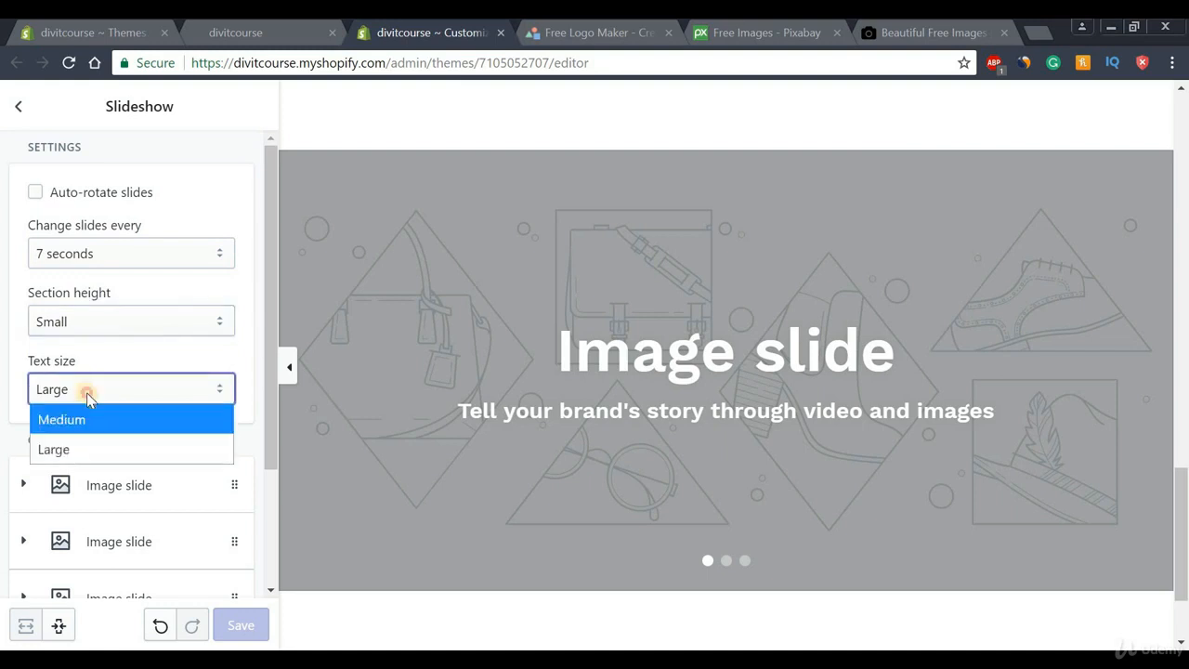
{"action": "left_click", "coordinate": [87, 392]}
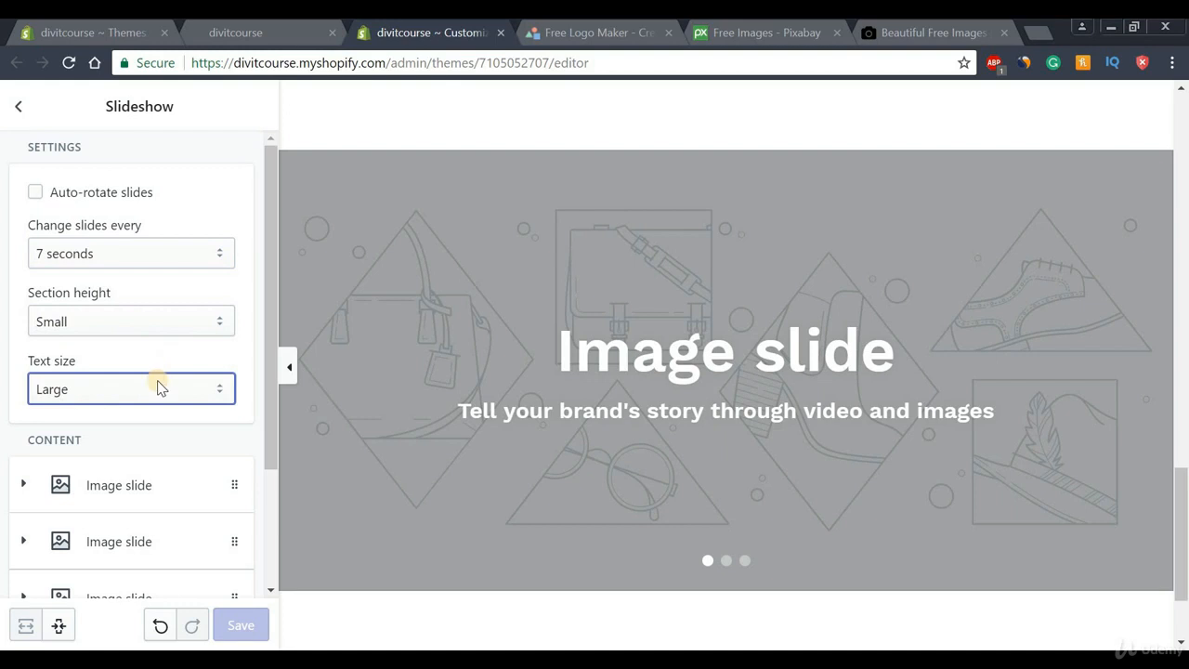
{"action": "left_click_drag", "start_coordinate": [268, 263], "coordinate": [269, 361]}
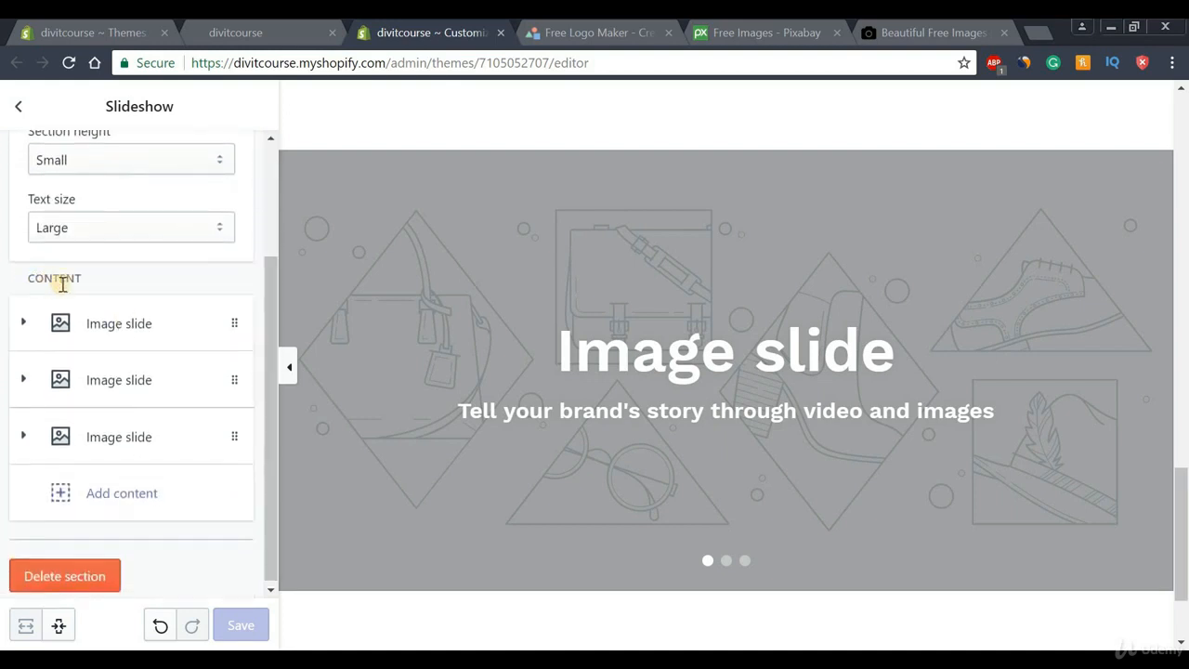
Add a new Image slide to the slideshow and drag it into second place
{"action": "left_click", "coordinate": [117, 501]}
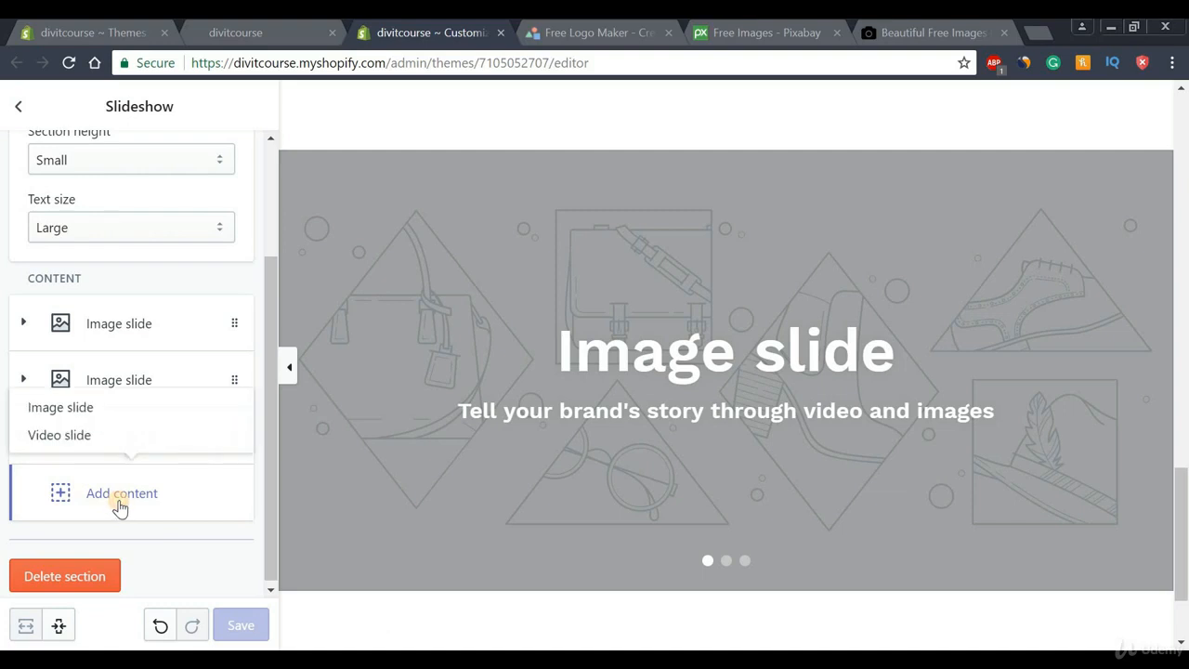
{"action": "left_click", "coordinate": [55, 413]}
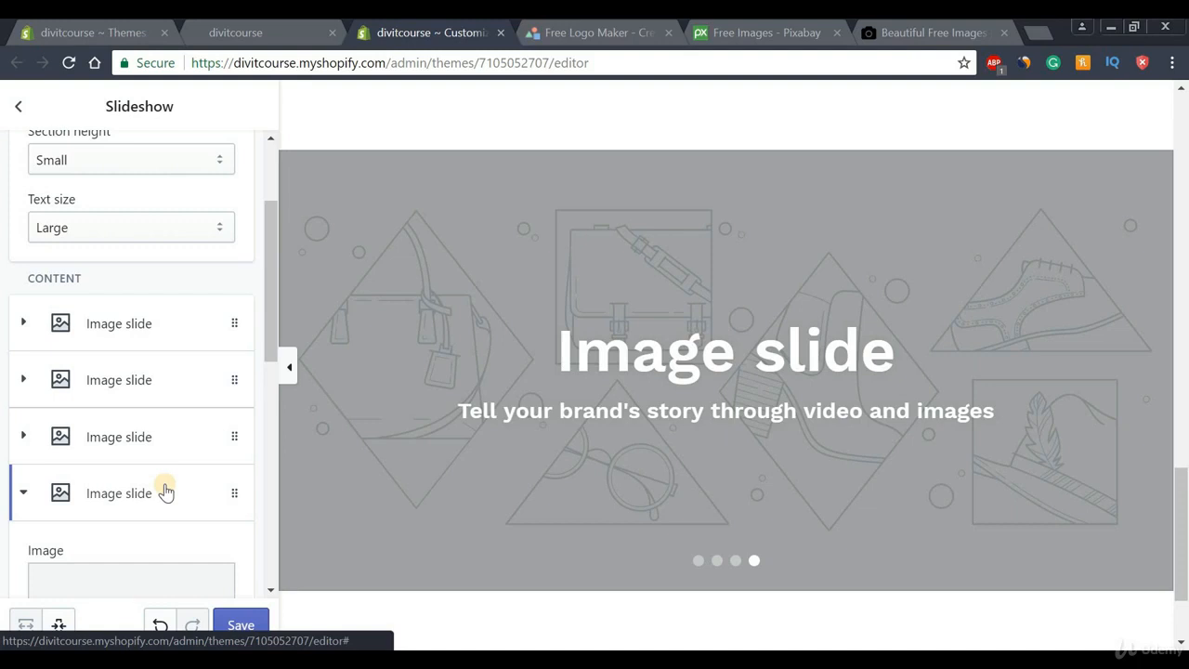
{"action": "left_click_drag", "start_coordinate": [233, 493], "coordinate": [168, 374]}
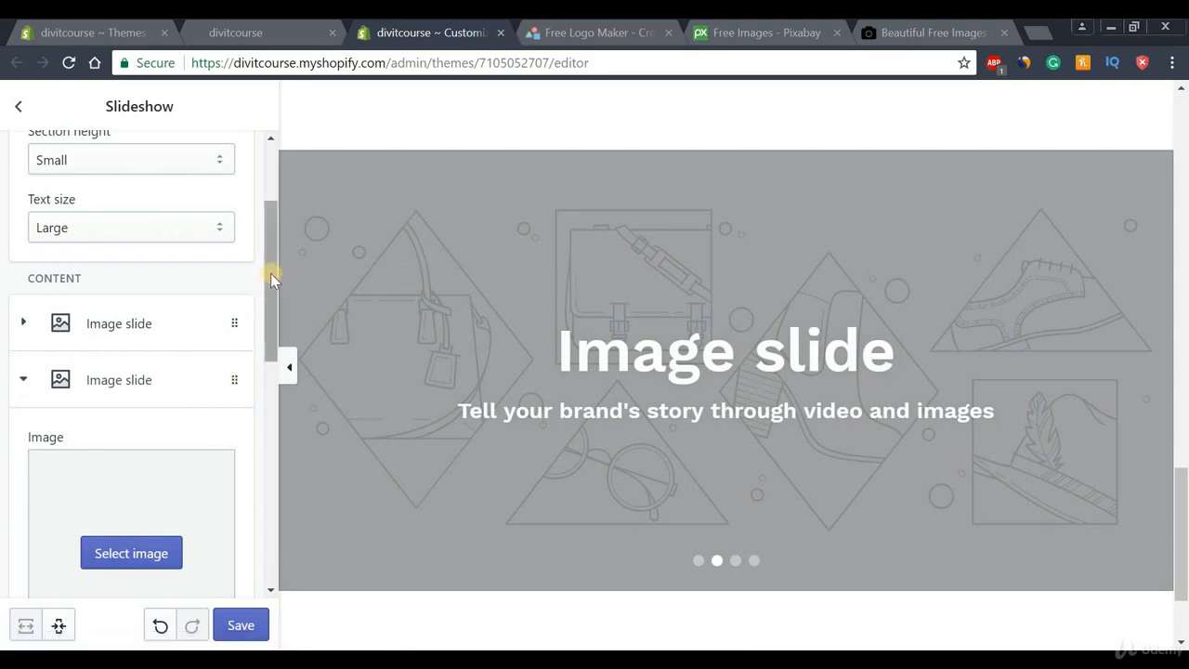
{"action": "left_click_drag", "start_coordinate": [271, 278], "coordinate": [272, 472]}
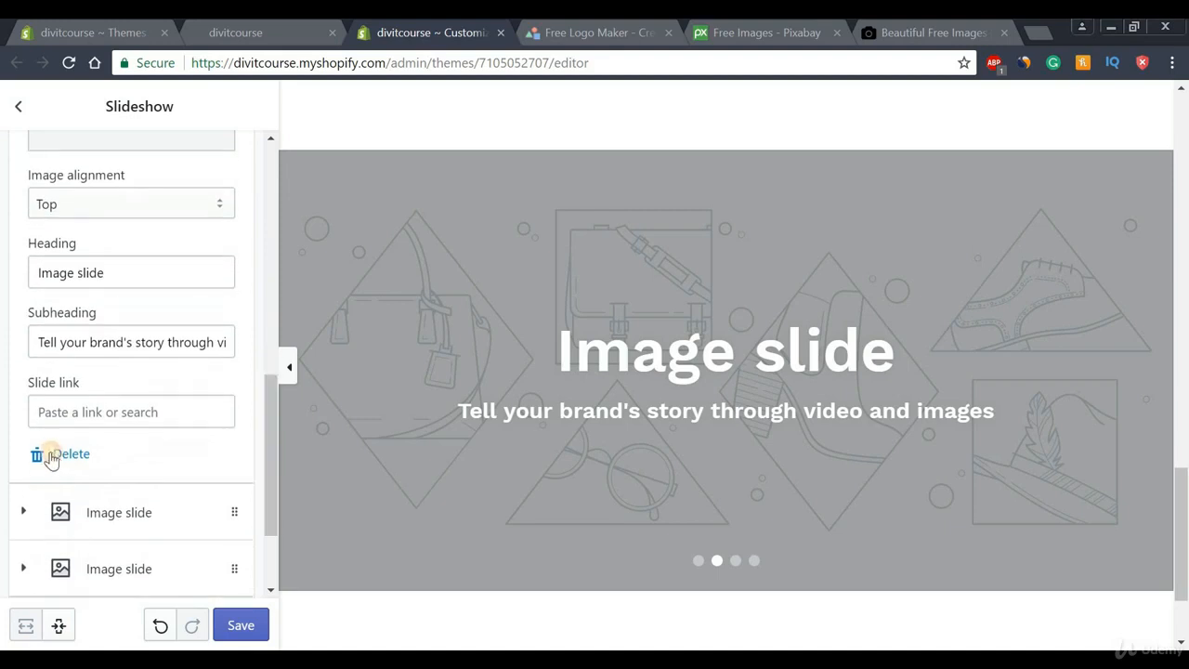
Delete the new slide and give the first Image slide the silver wristwatch photo
{"action": "left_click", "coordinate": [72, 454]}
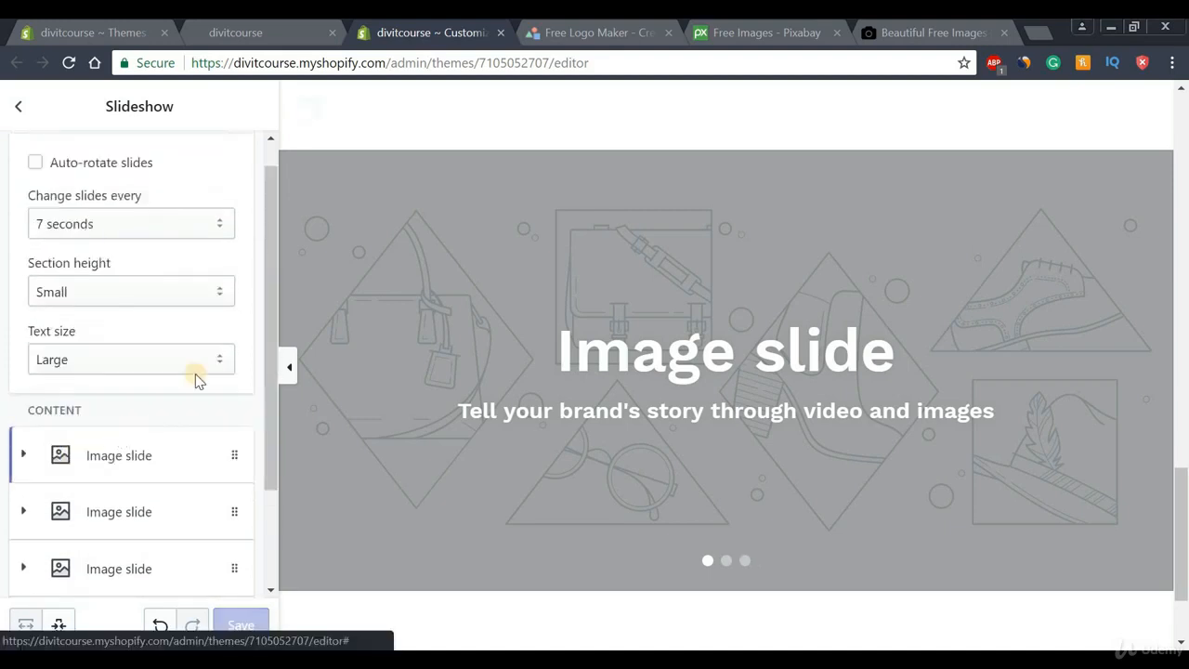
{"action": "left_click_drag", "start_coordinate": [272, 286], "coordinate": [132, 356]}
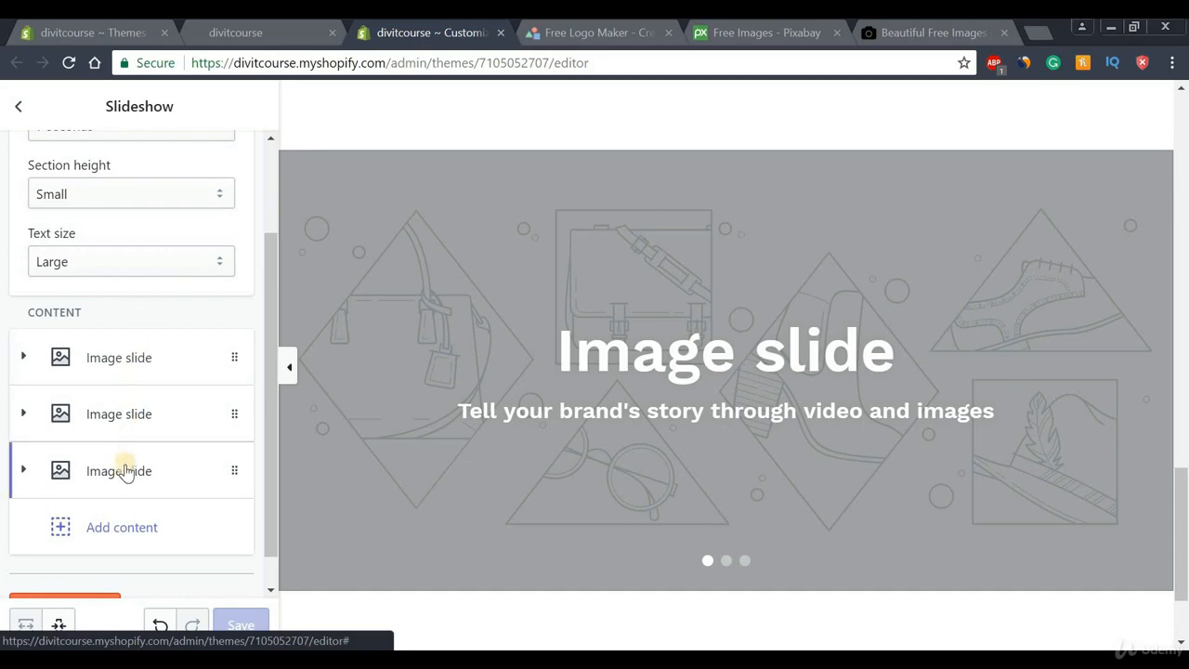
{"action": "left_click", "coordinate": [102, 362]}
{"action": "left_click_drag", "start_coordinate": [273, 252], "coordinate": [273, 351]}
{"action": "left_click", "coordinate": [118, 343]}
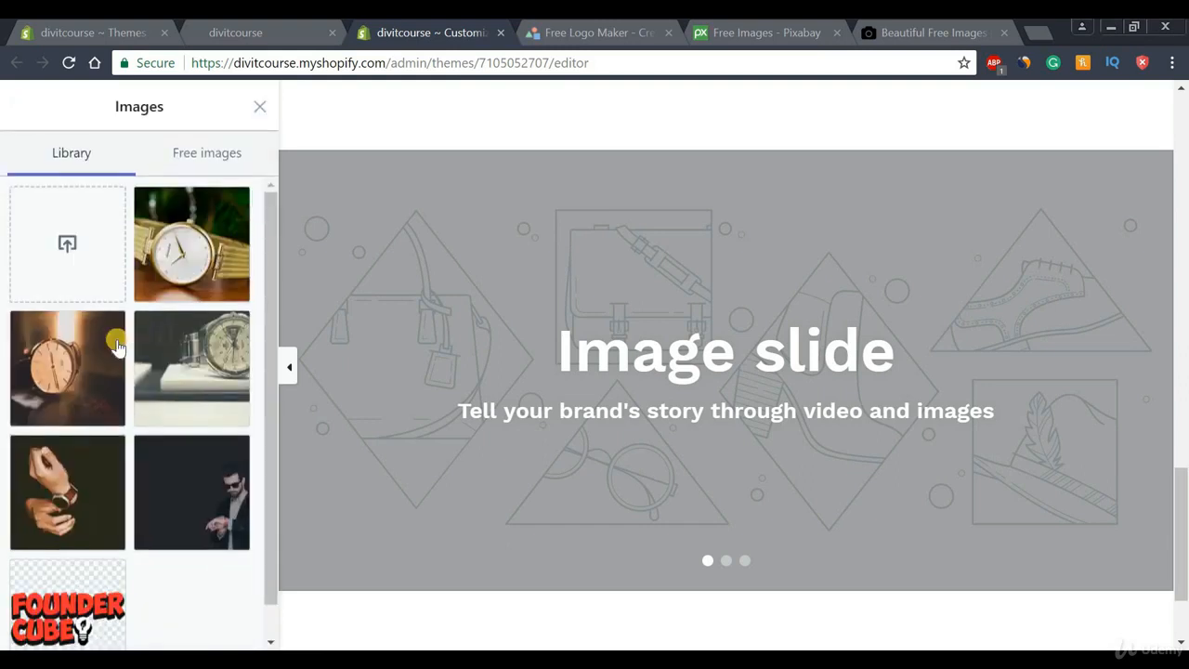
{"action": "left_click", "coordinate": [189, 349]}
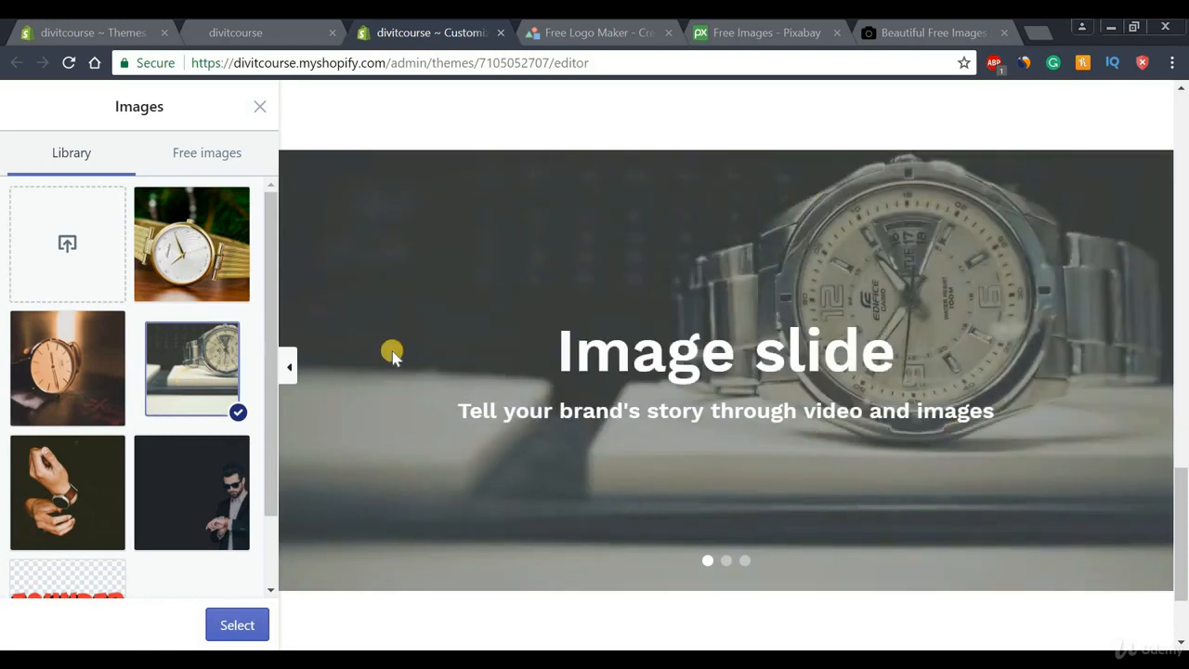
{"action": "left_click", "coordinate": [234, 626]}
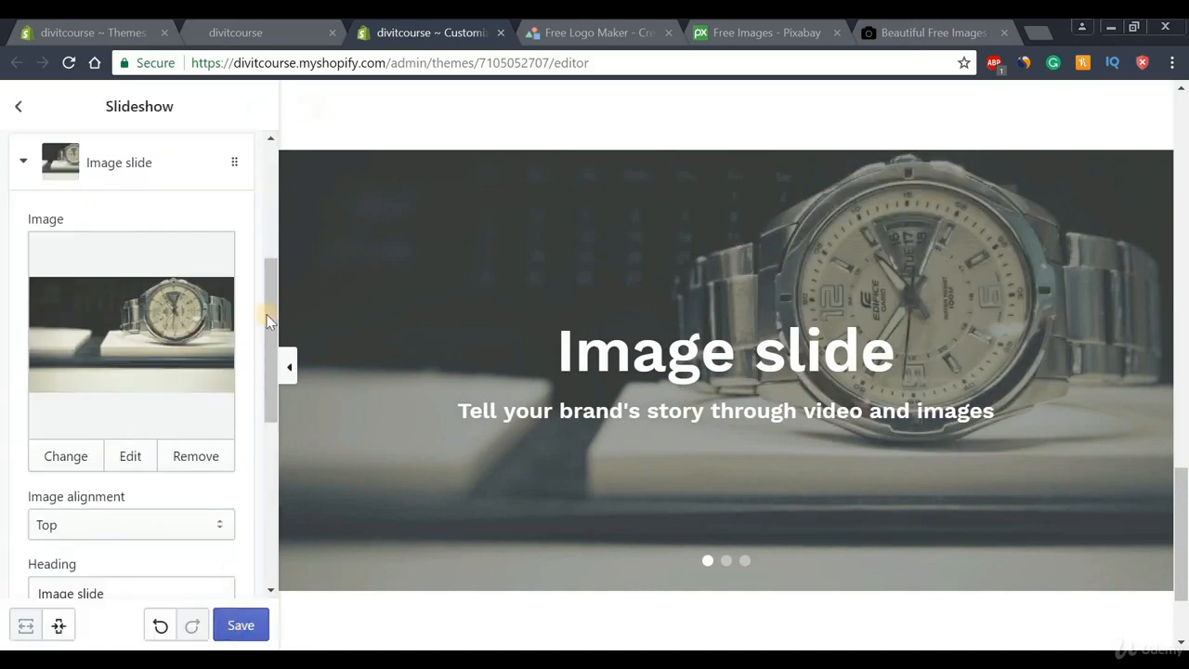
Replace the first slide's 'Image slide' heading with 'Perfection' copied from the homepage text document
{"action": "left_click_drag", "start_coordinate": [266, 340], "coordinate": [263, 390]}
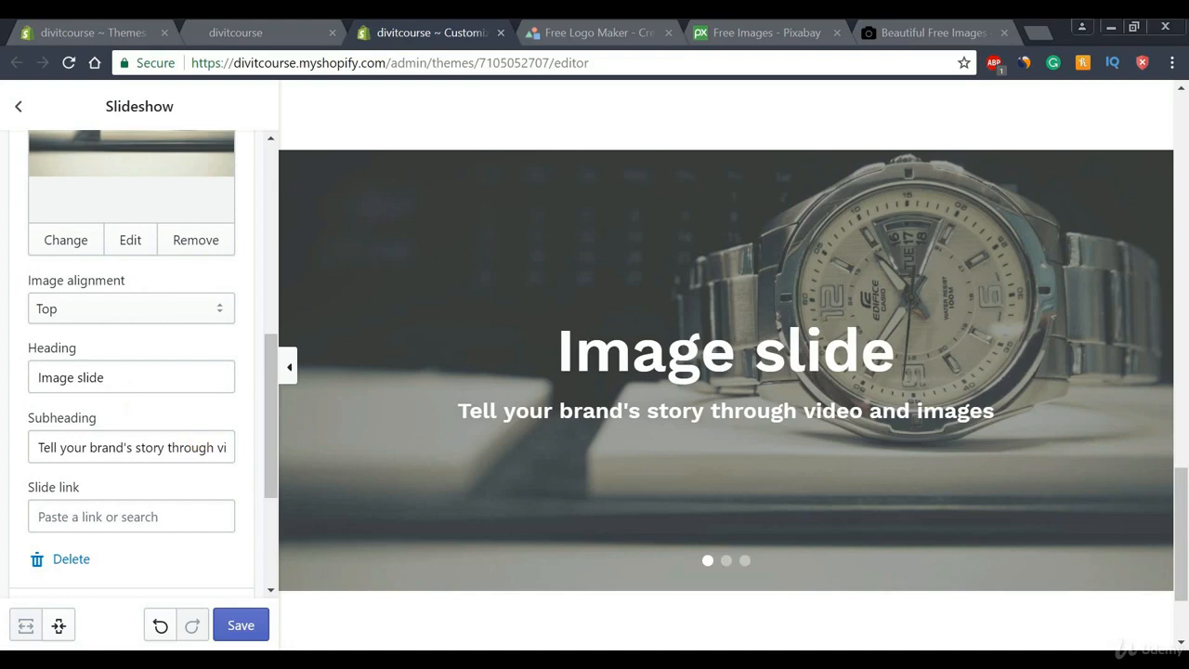
{"action": "key", "text": "alt+Tab"}
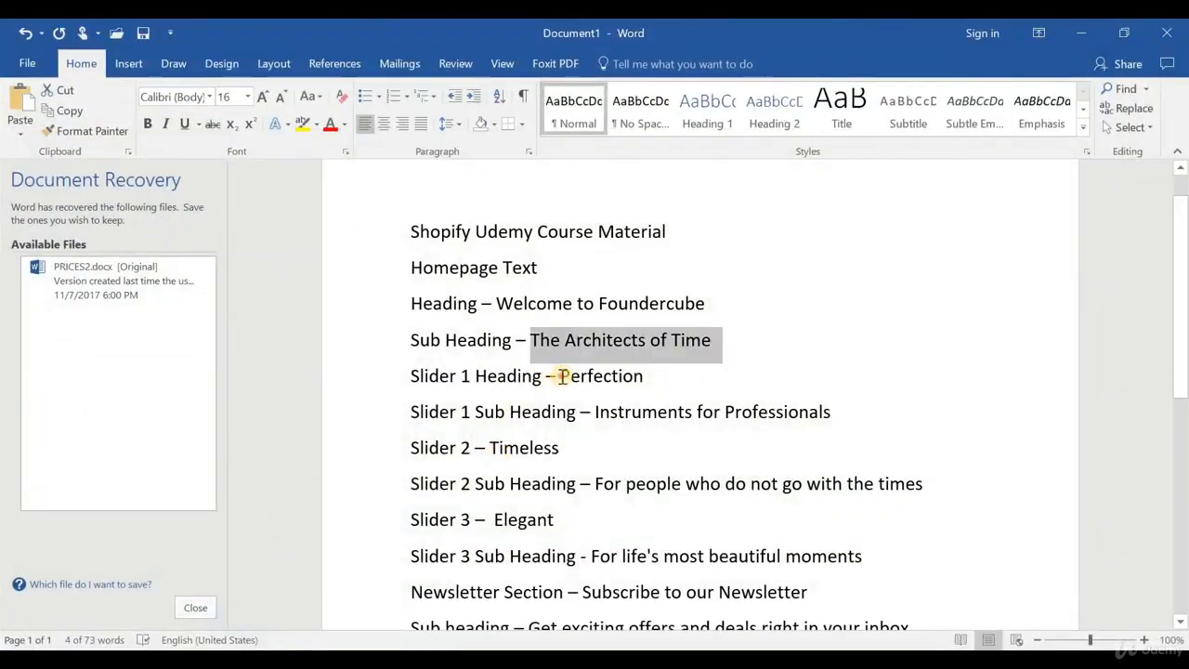
{"action": "left_click_drag", "start_coordinate": [561, 377], "coordinate": [643, 377]}
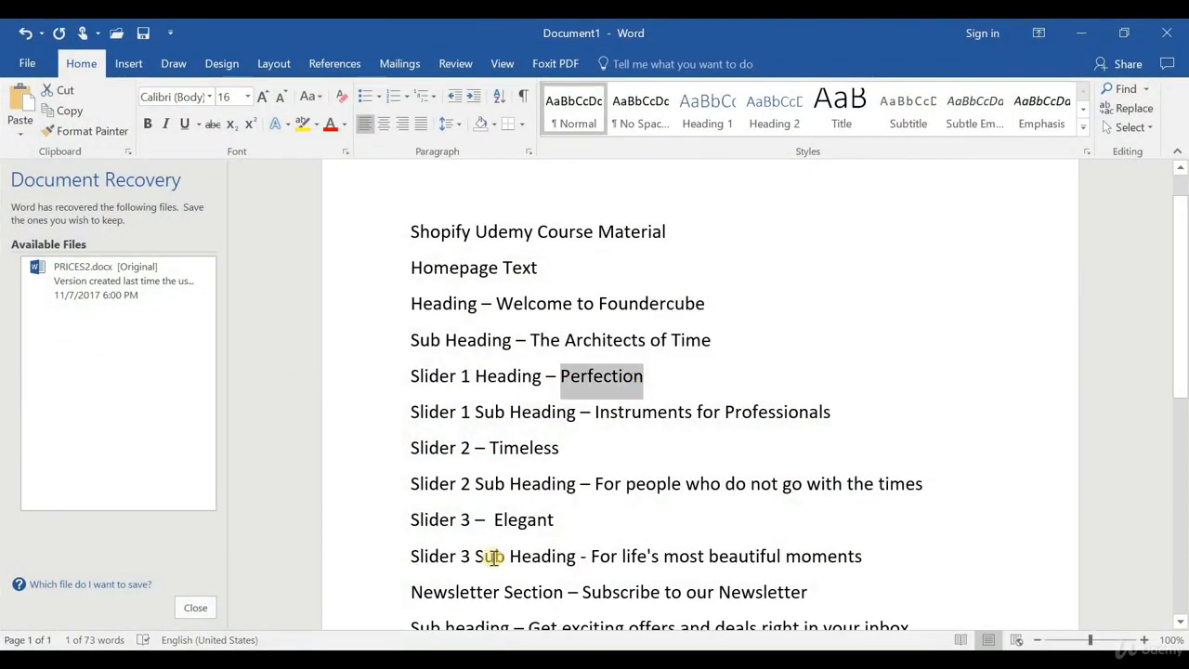
{"action": "key", "text": "alt+Tab"}
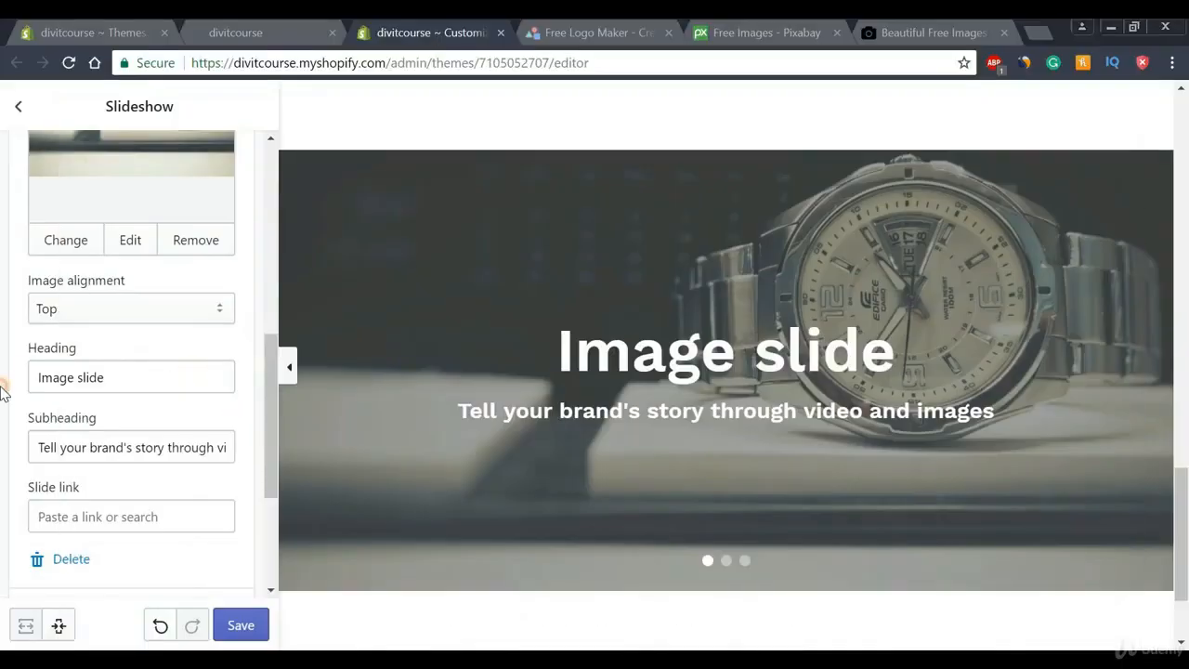
{"action": "left_click_drag", "start_coordinate": [118, 379], "coordinate": [3, 392]}
{"action": "type", "text": "Perfection"}
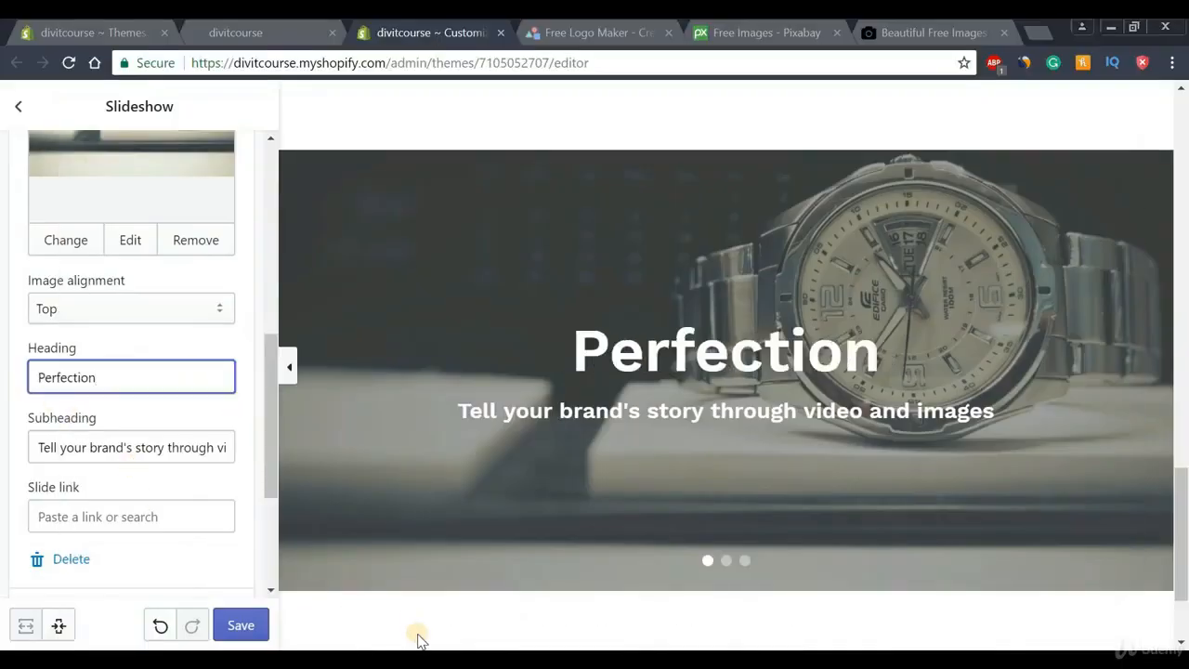
Replace the slide subheading with 'Instruments for Professionals' from the document
{"action": "key", "text": "alt+Tab"}
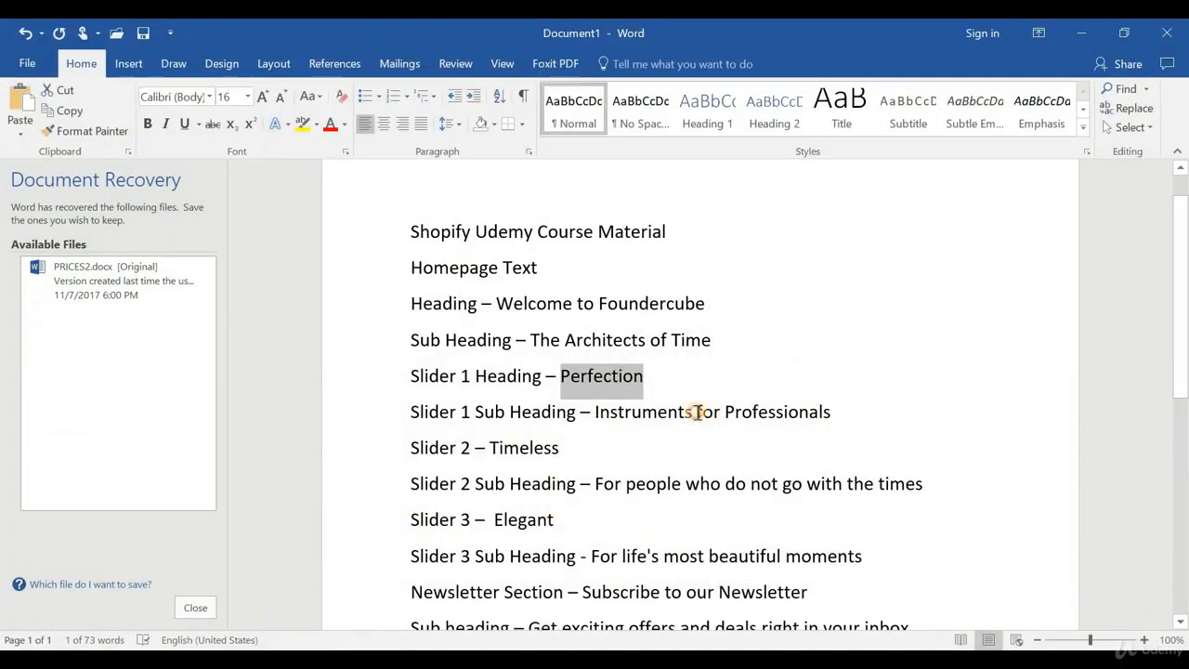
{"action": "left_click_drag", "start_coordinate": [595, 412], "coordinate": [829, 406]}
{"action": "key", "text": "ctrl+c"}
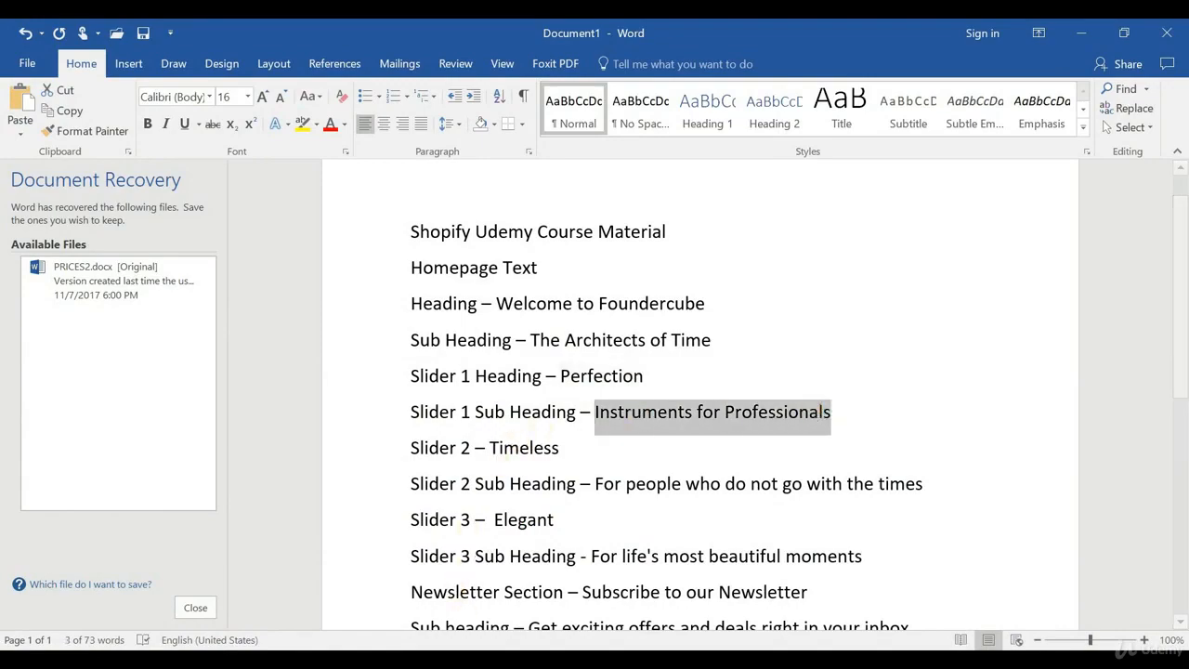
{"action": "key", "text": "alt+Tab"}
{"action": "left_click_drag", "start_coordinate": [34, 447], "coordinate": [208, 448]}
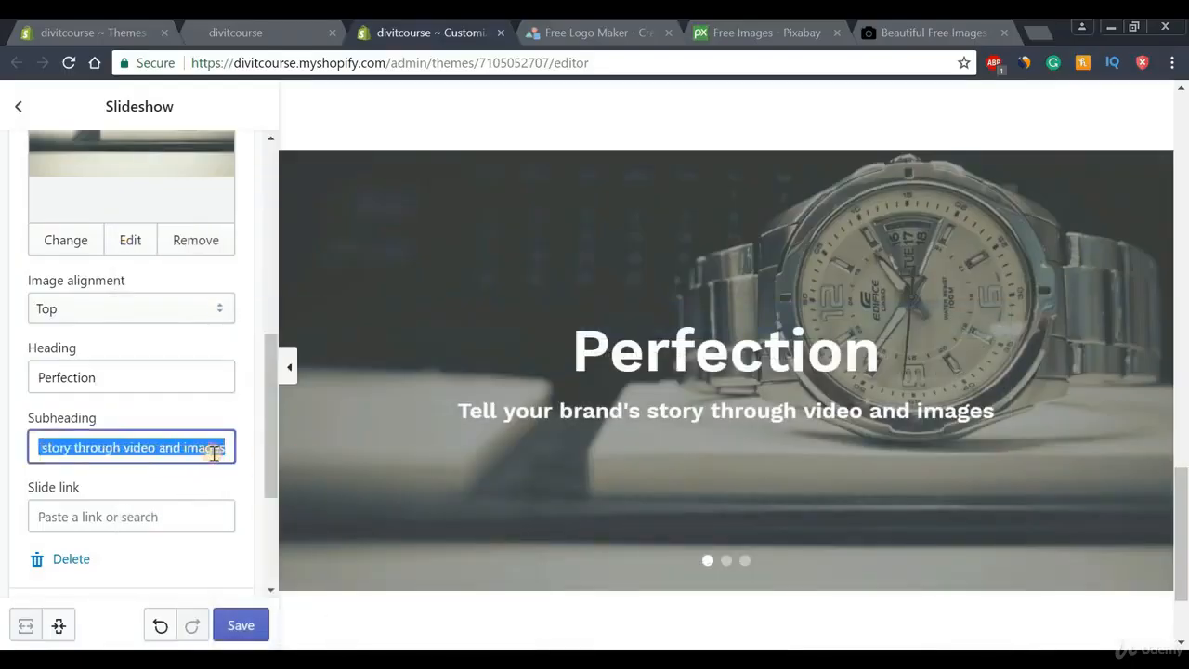
{"action": "key", "text": "ctrl+v"}
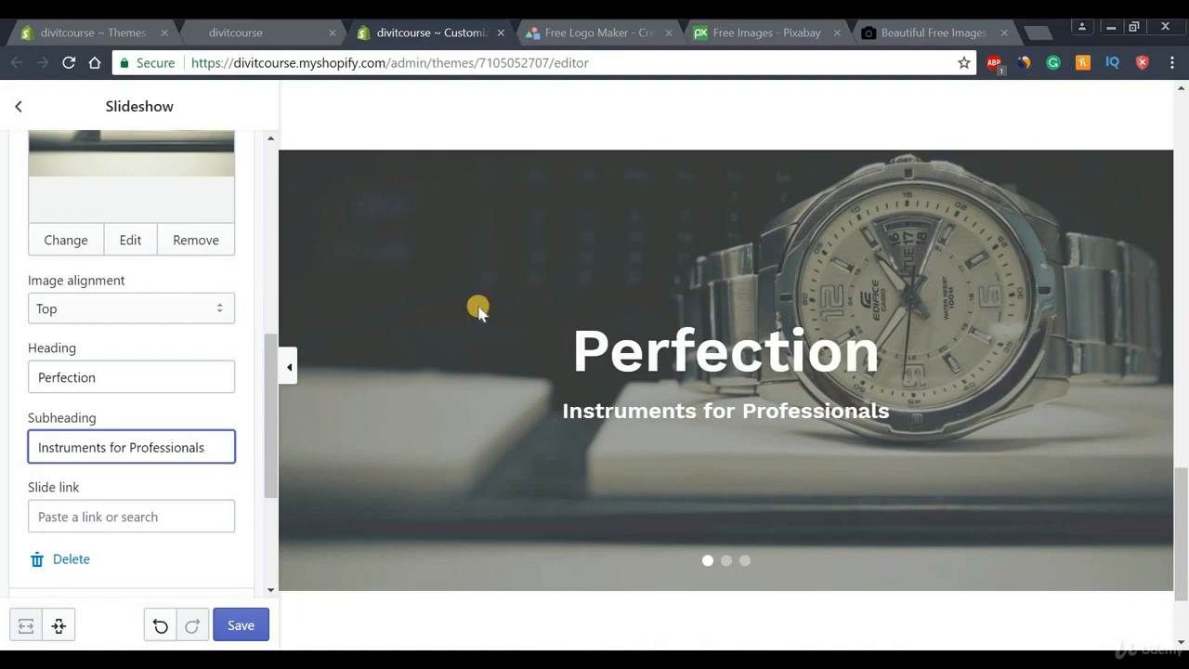
{"action": "left_click_drag", "start_coordinate": [272, 367], "coordinate": [239, 260]}
Collapse the Perfection slide, save the slideshow, and go back to the homepage sections list
{"action": "left_click", "coordinate": [206, 219]}
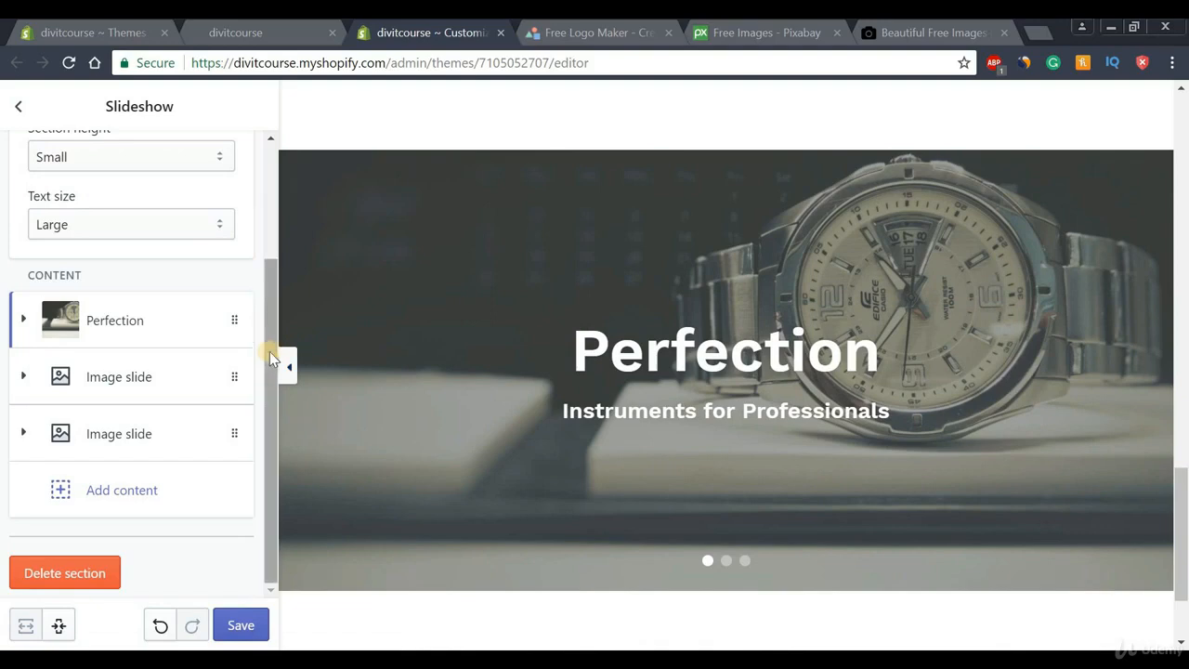
{"action": "left_click", "coordinate": [241, 625]}
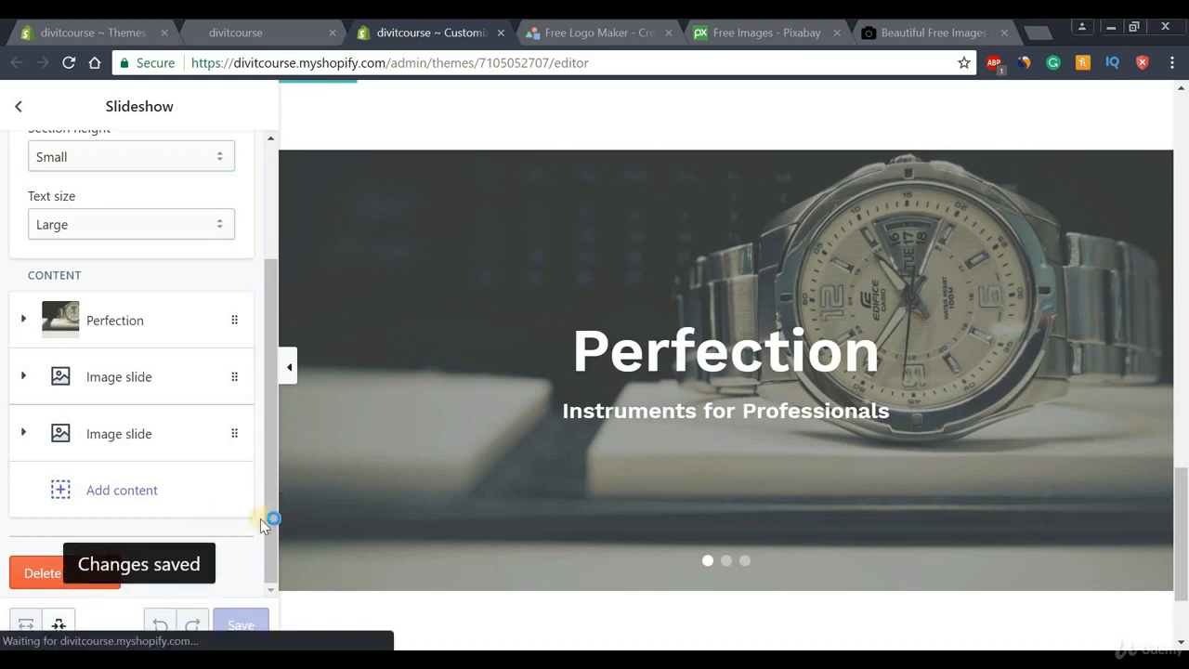
{"action": "left_click", "coordinate": [18, 112]}
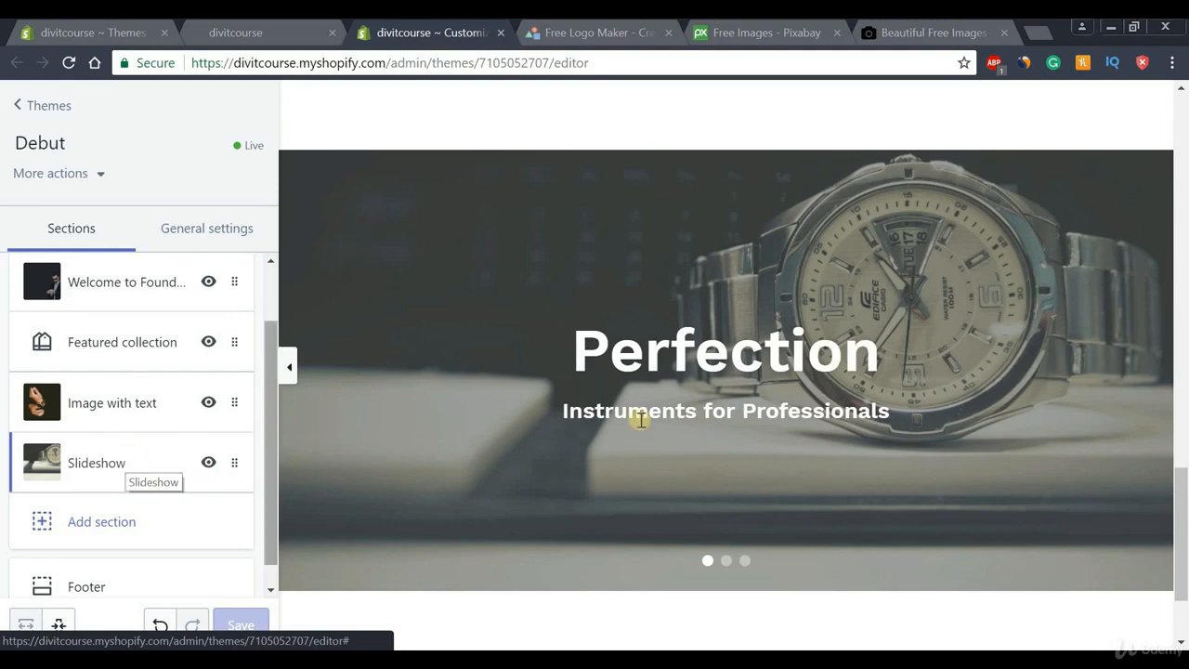
{"action": "left_click_drag", "start_coordinate": [1184, 516], "coordinate": [1183, 548]}
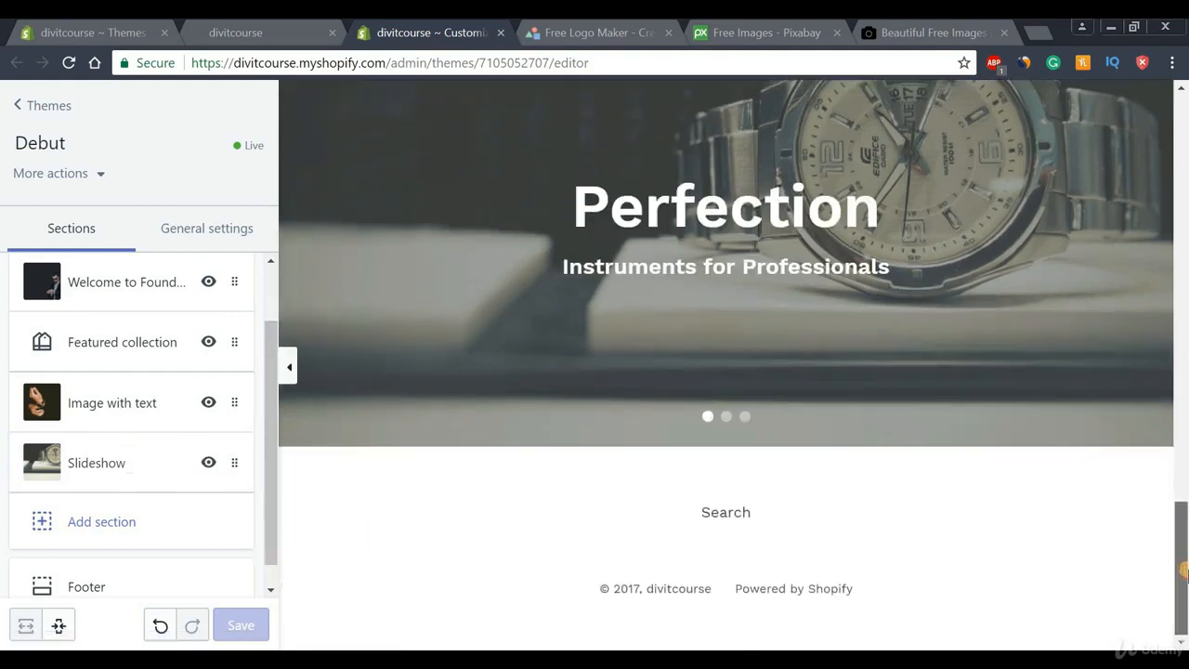
Add a Newsletter section from the Promotional section types to the homepage
{"action": "left_click", "coordinate": [93, 526]}
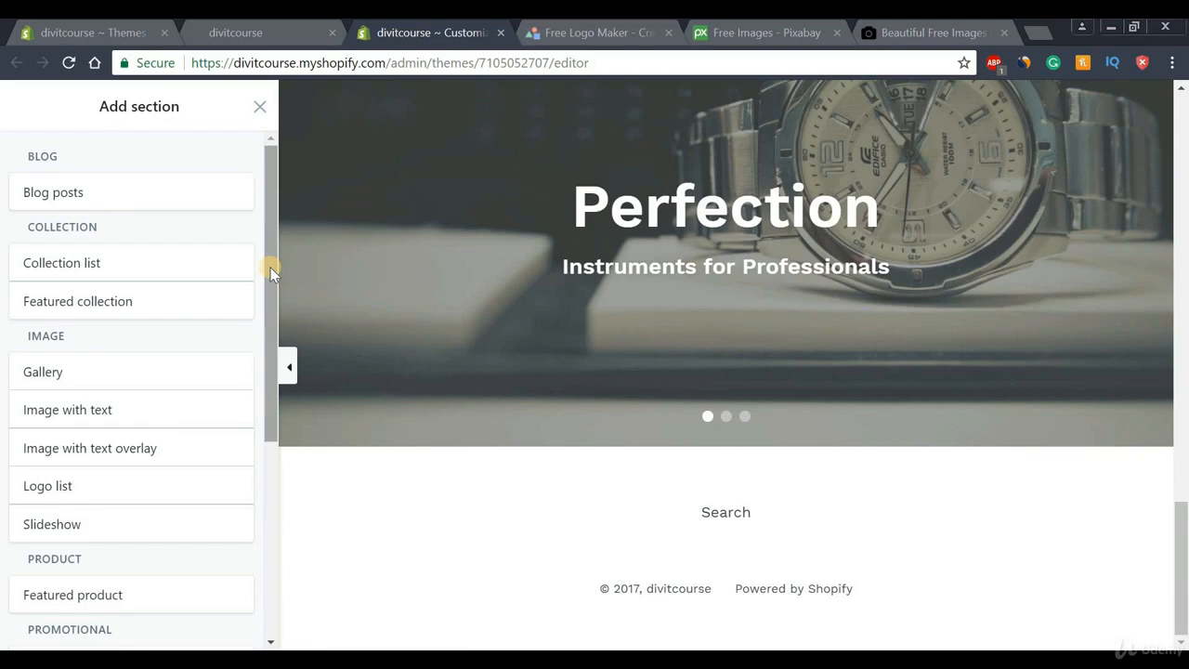
{"action": "left_click_drag", "start_coordinate": [270, 268], "coordinate": [258, 443]}
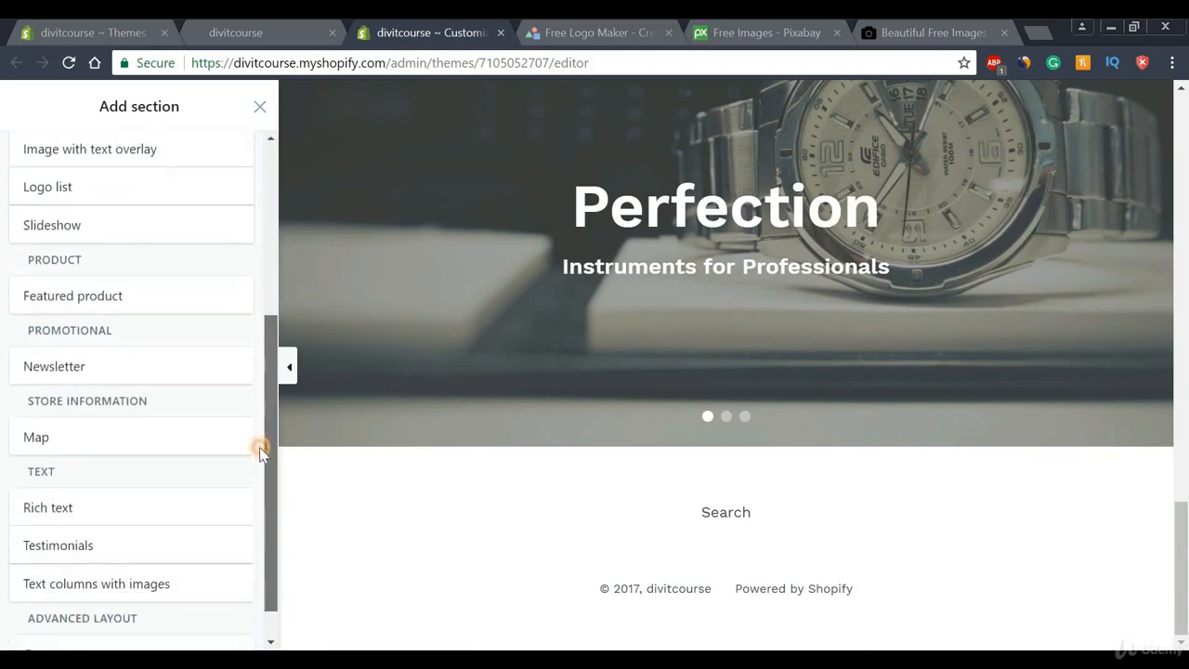
{"action": "left_click", "coordinate": [61, 363]}
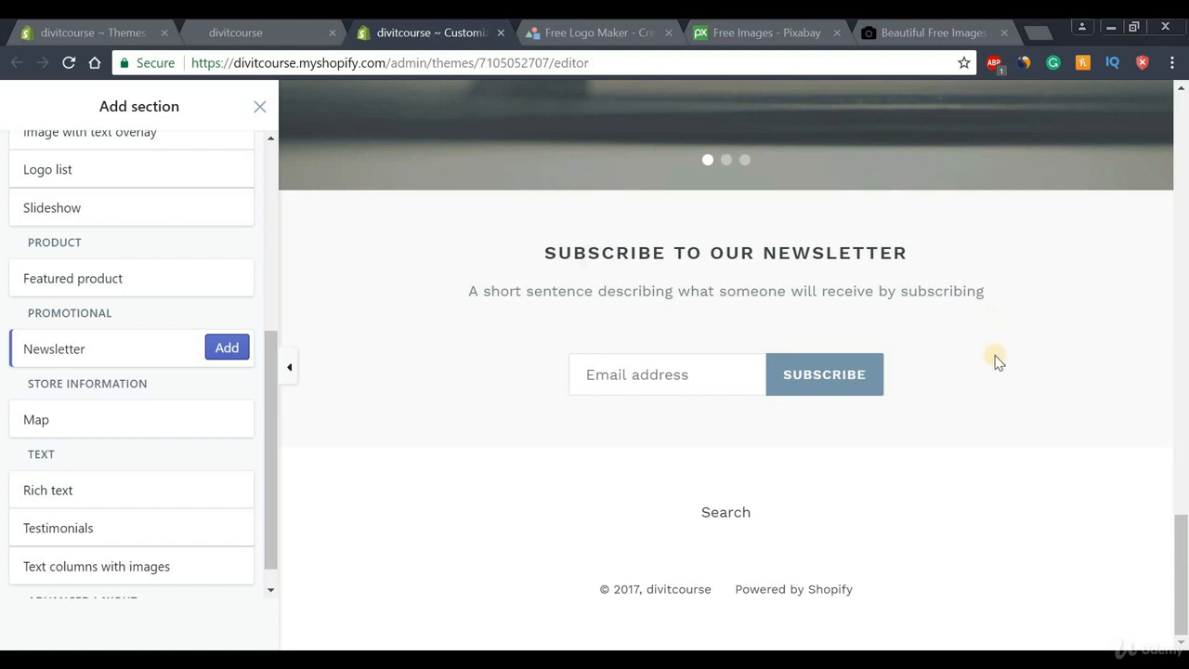
{"action": "left_click", "coordinate": [226, 355]}
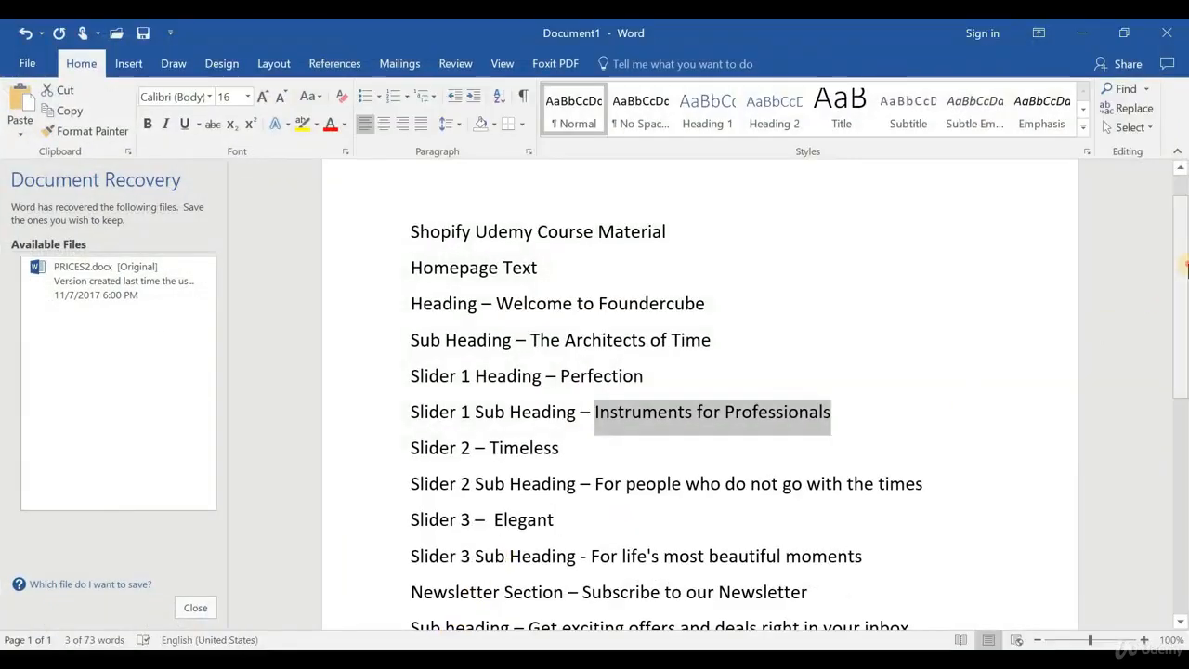
Replace the newsletter subheading with 'Get exciting offers and deals right in your inbox' and save
{"action": "scroll", "coordinate": [1187, 269], "scroll_direction": "down", "scroll_amount": 2}
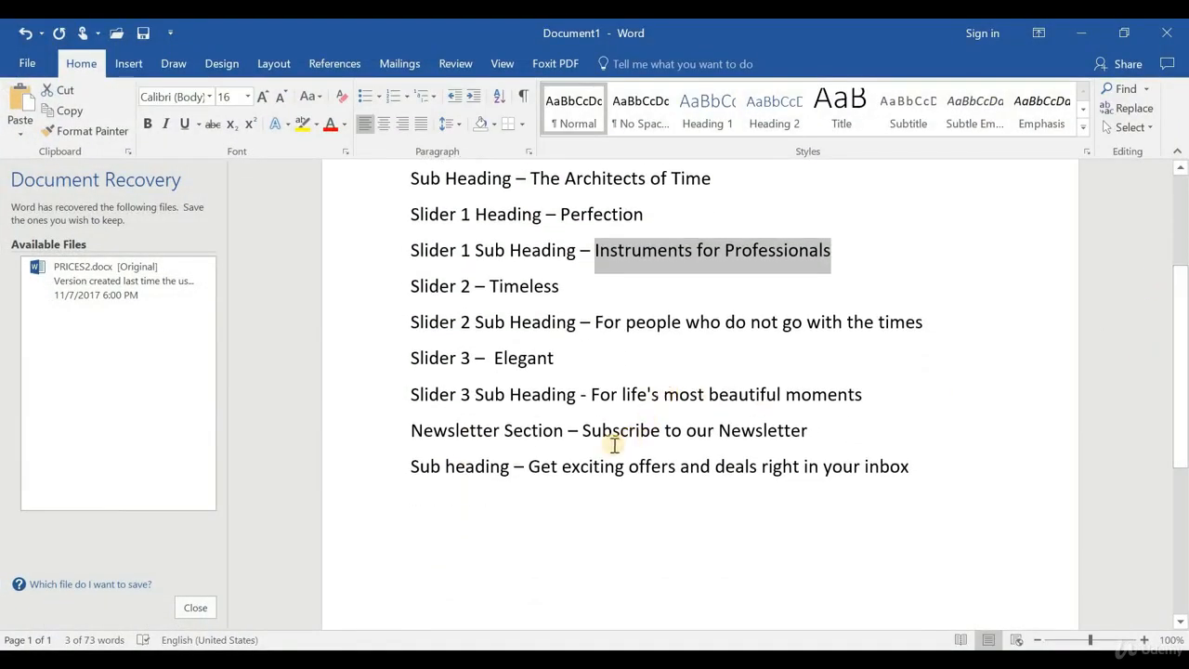
{"action": "left_click_drag", "start_coordinate": [531, 467], "coordinate": [922, 481]}
{"action": "key", "text": "ctrl+c"}
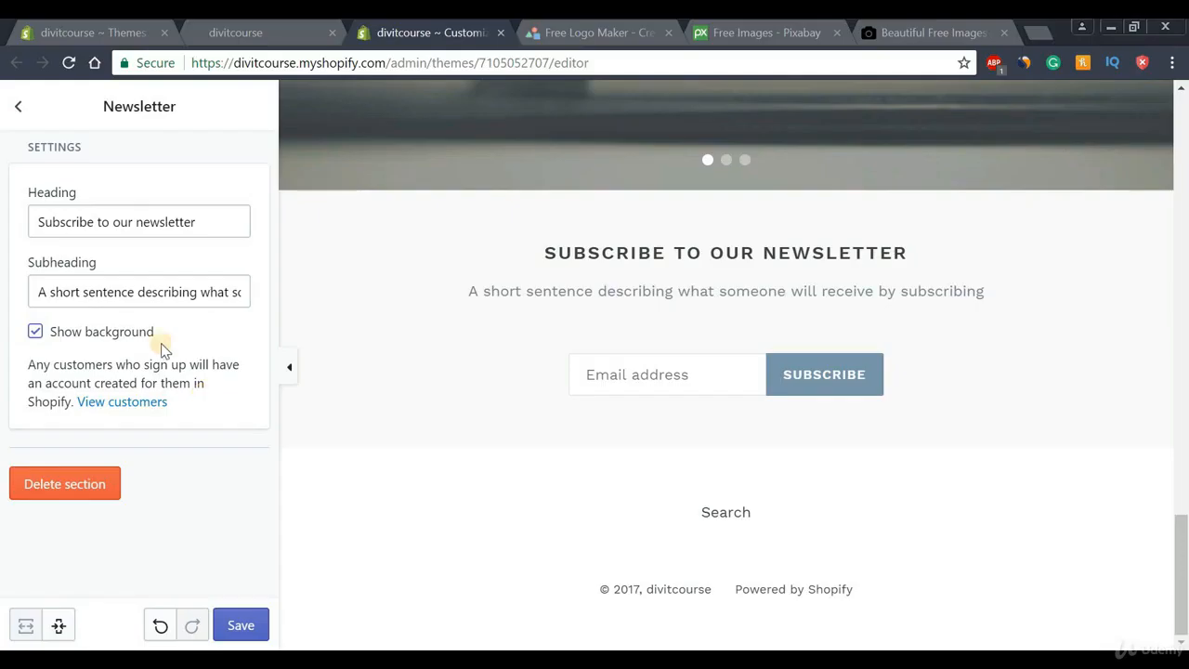
{"action": "triple_click", "coordinate": [30, 294]}
{"action": "key", "text": "ctrl+v"}
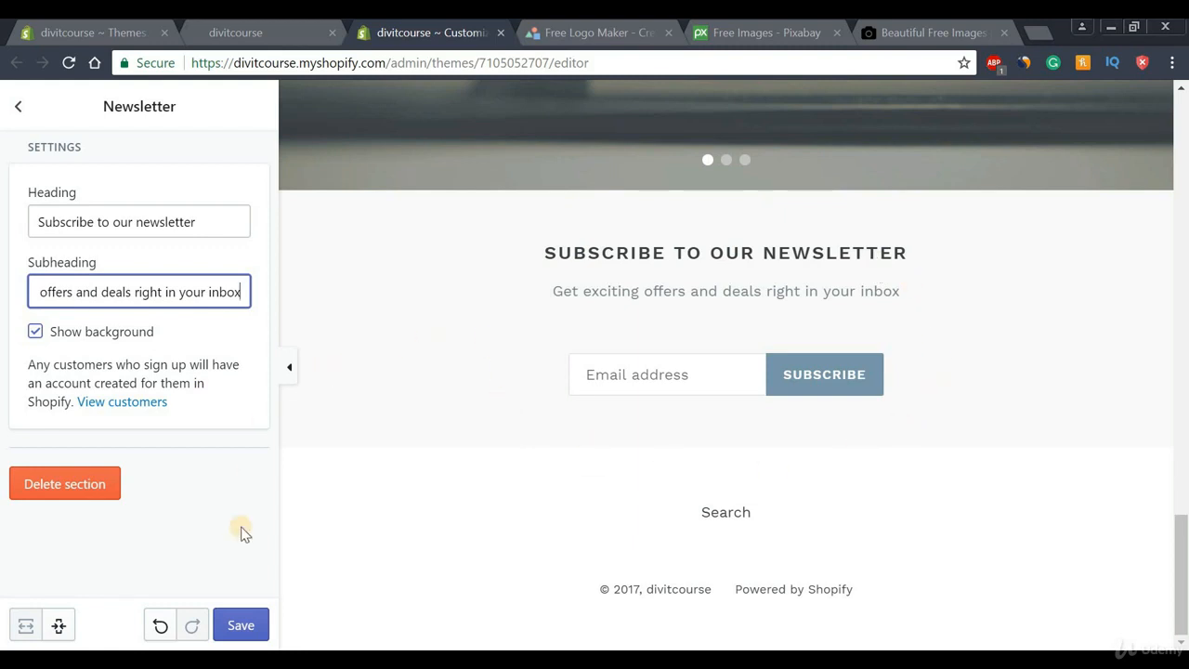
{"action": "left_click", "coordinate": [241, 625]}
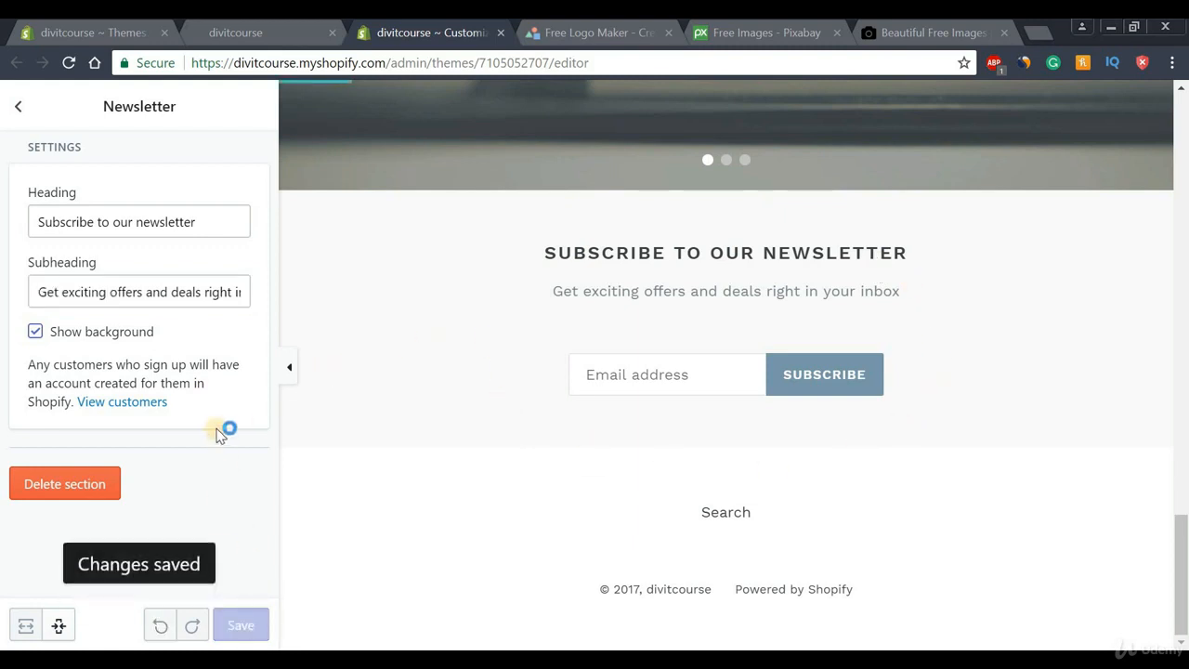
Collapse the sidebar and scroll the full-width preview from hero to newsletter and back up
{"action": "left_click", "coordinate": [293, 372]}
{"action": "left_click_drag", "start_coordinate": [1181, 558], "coordinate": [1181, 91]}
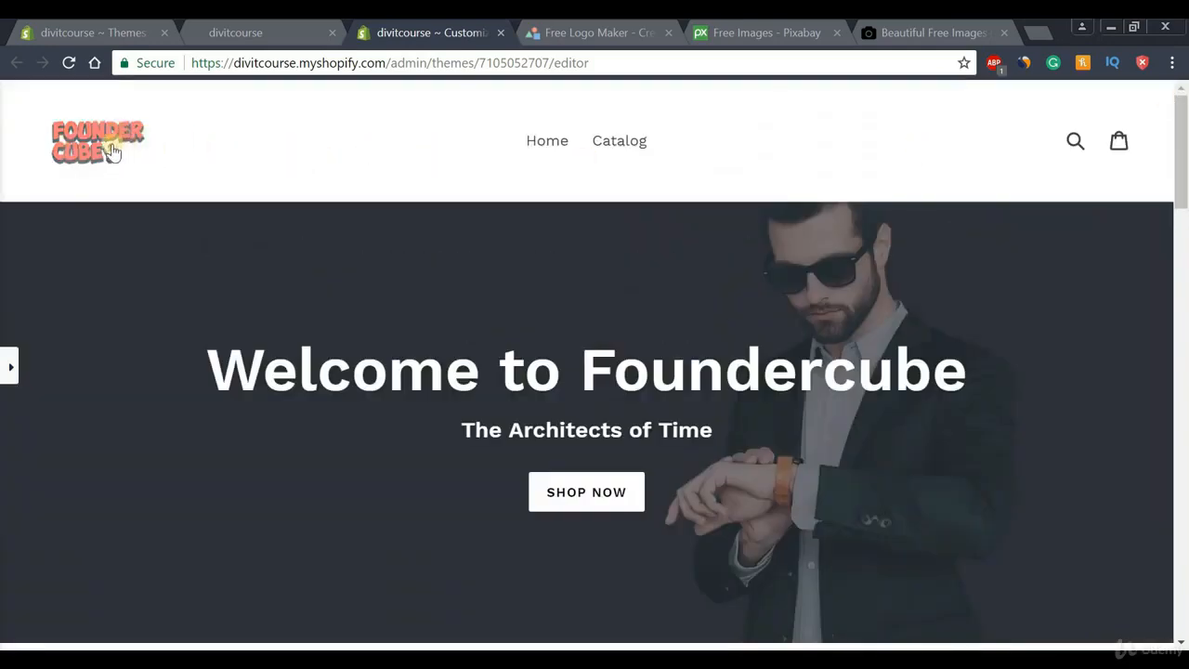
{"action": "left_click_drag", "start_coordinate": [1183, 144], "coordinate": [1184, 288]}
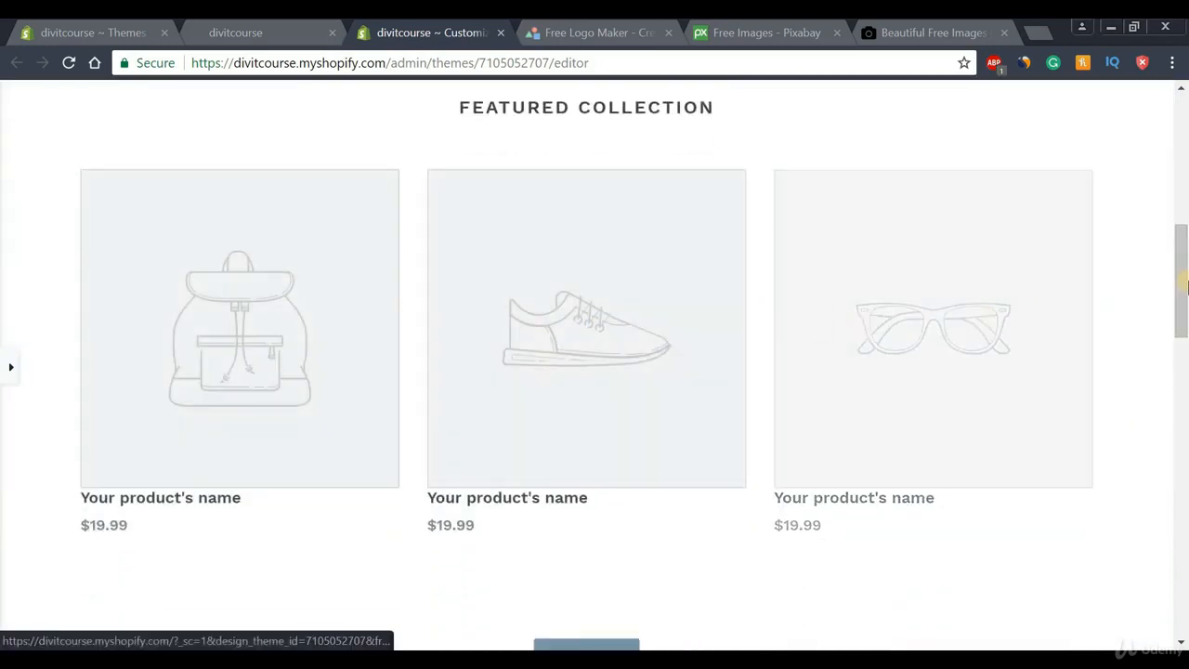
{"action": "left_click_drag", "start_coordinate": [1185, 291], "coordinate": [1180, 450]}
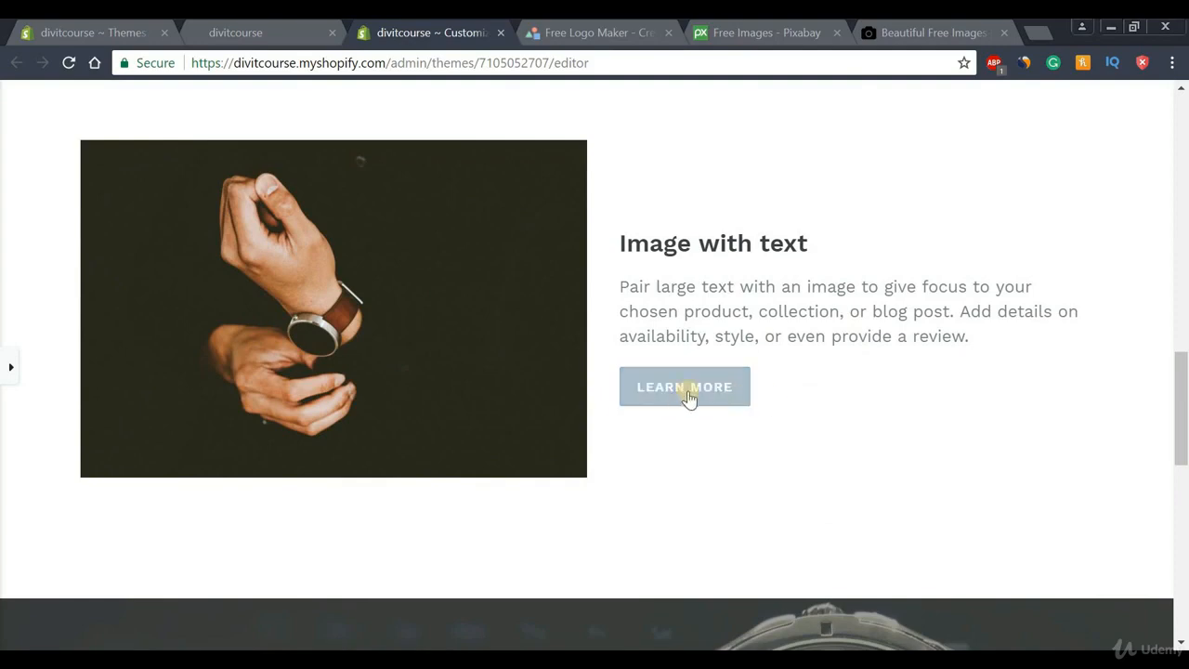
{"action": "scroll", "coordinate": [778, 520], "scroll_direction": "down", "scroll_amount": 6}
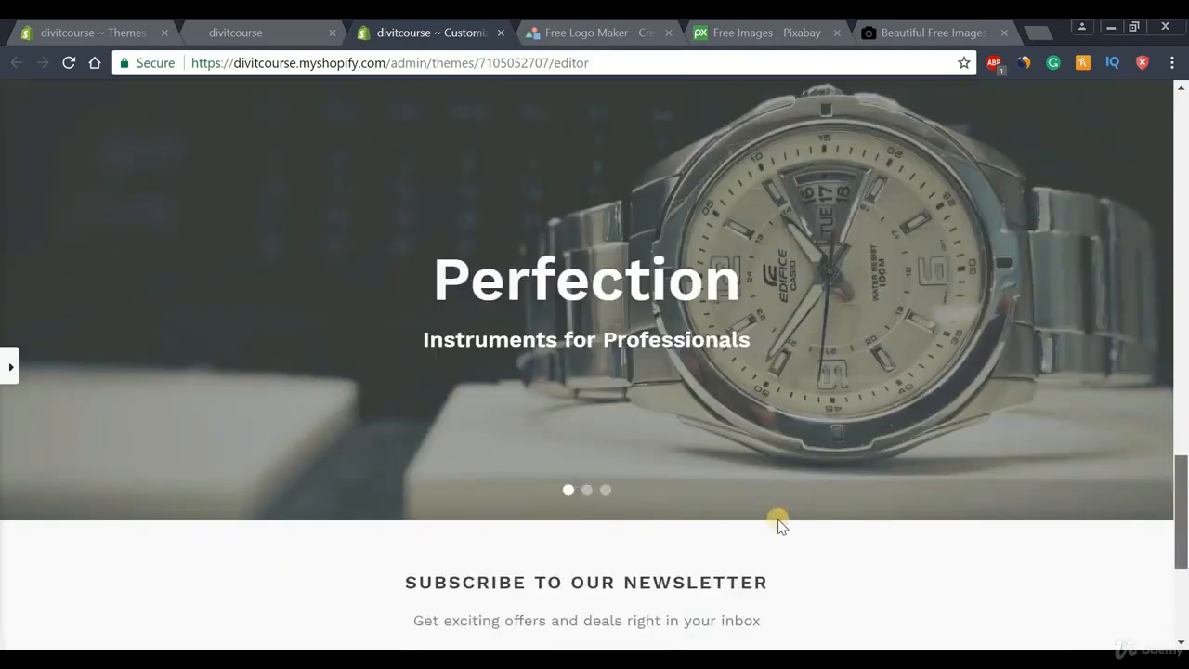
{"action": "left_click_drag", "start_coordinate": [1182, 484], "coordinate": [1185, 113]}
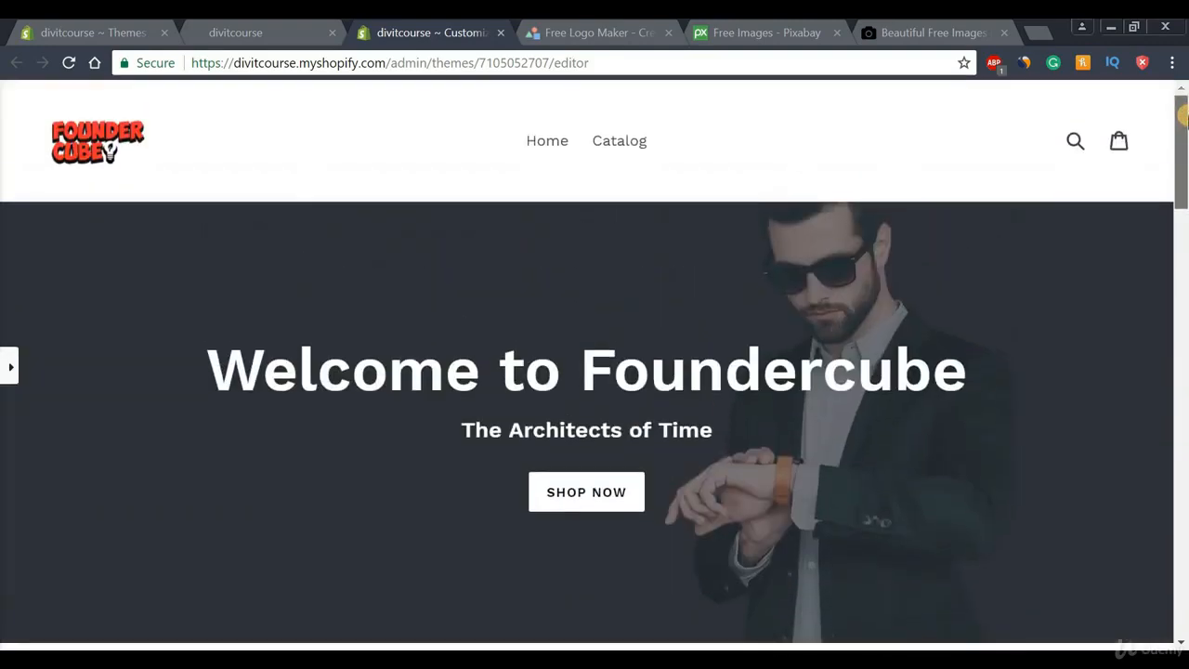